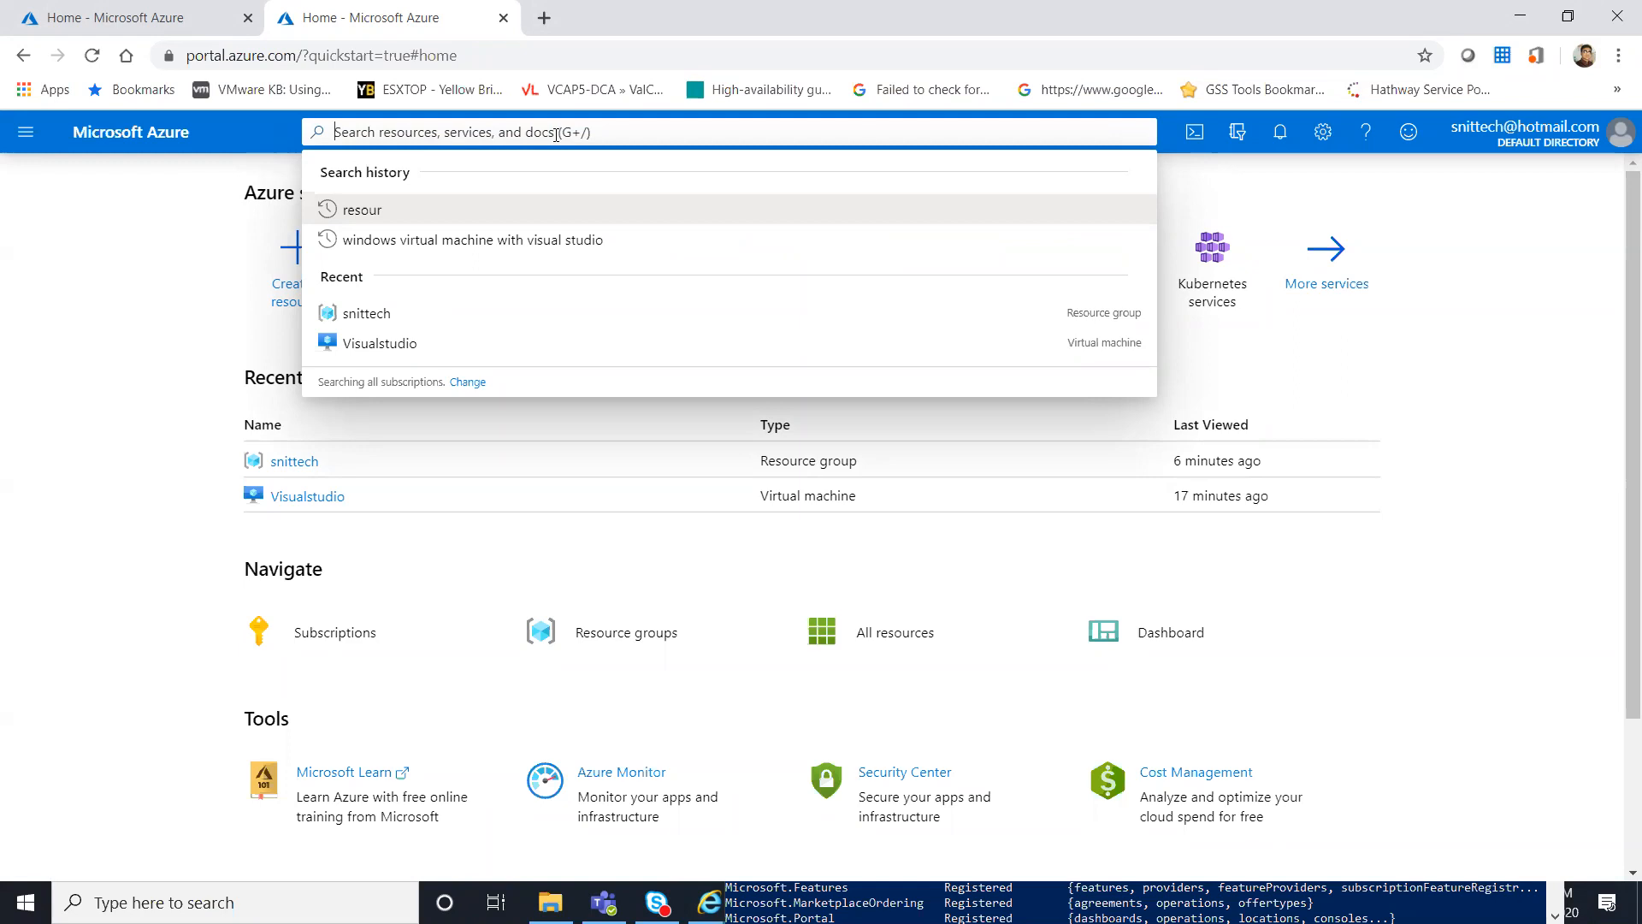
- Find the Azure Active Directory service and open its overview
text(azu)
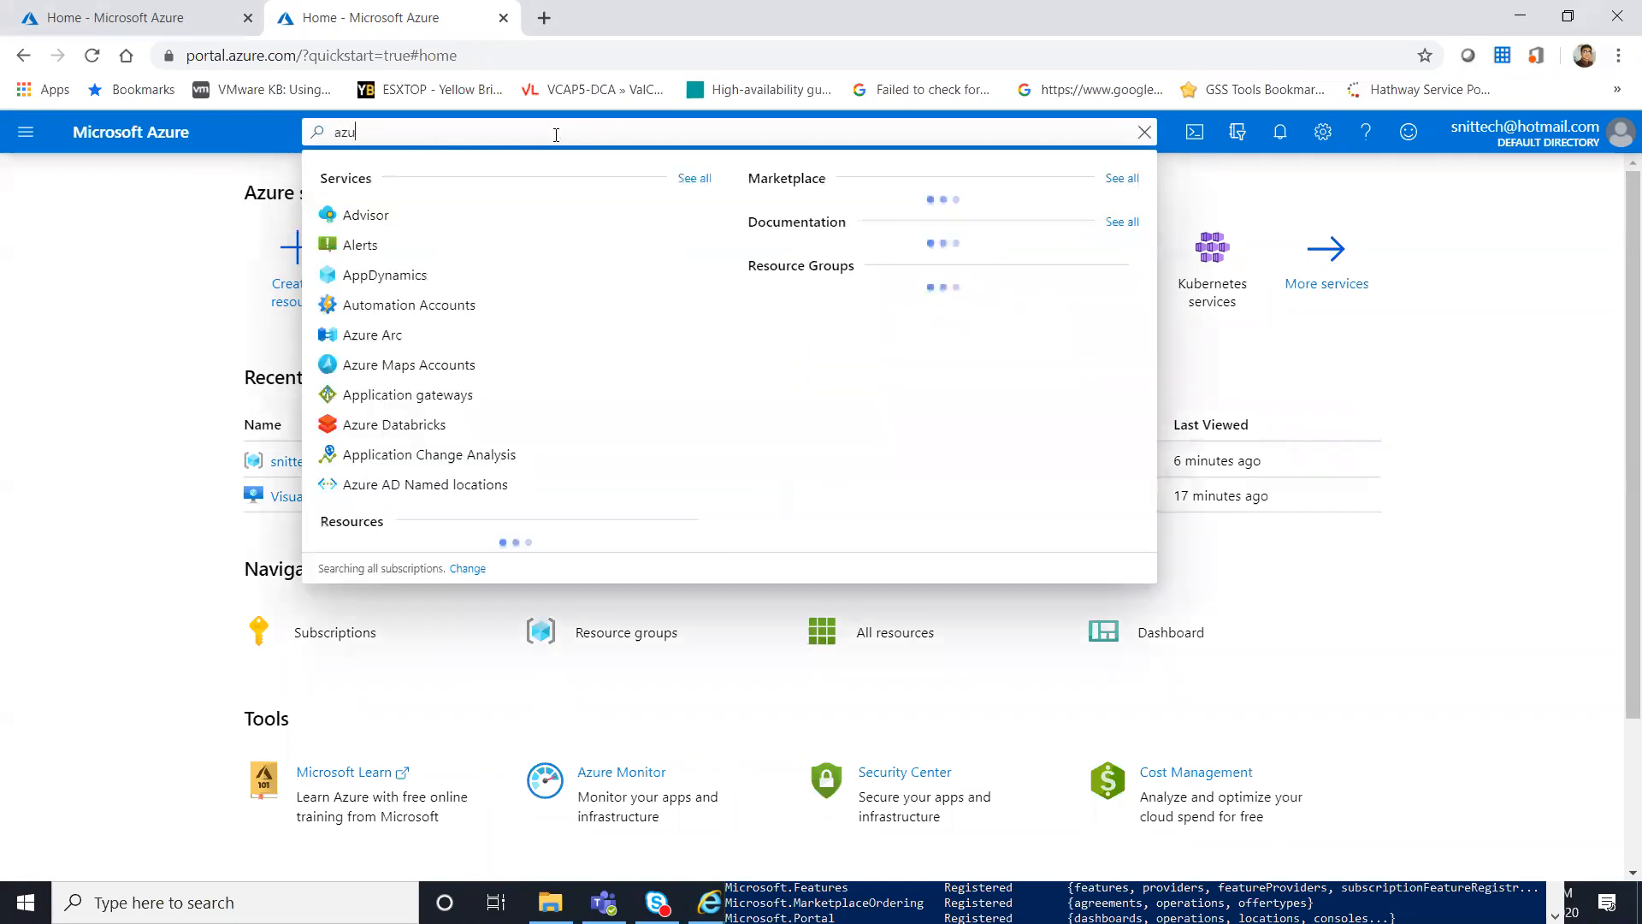
text(re active)
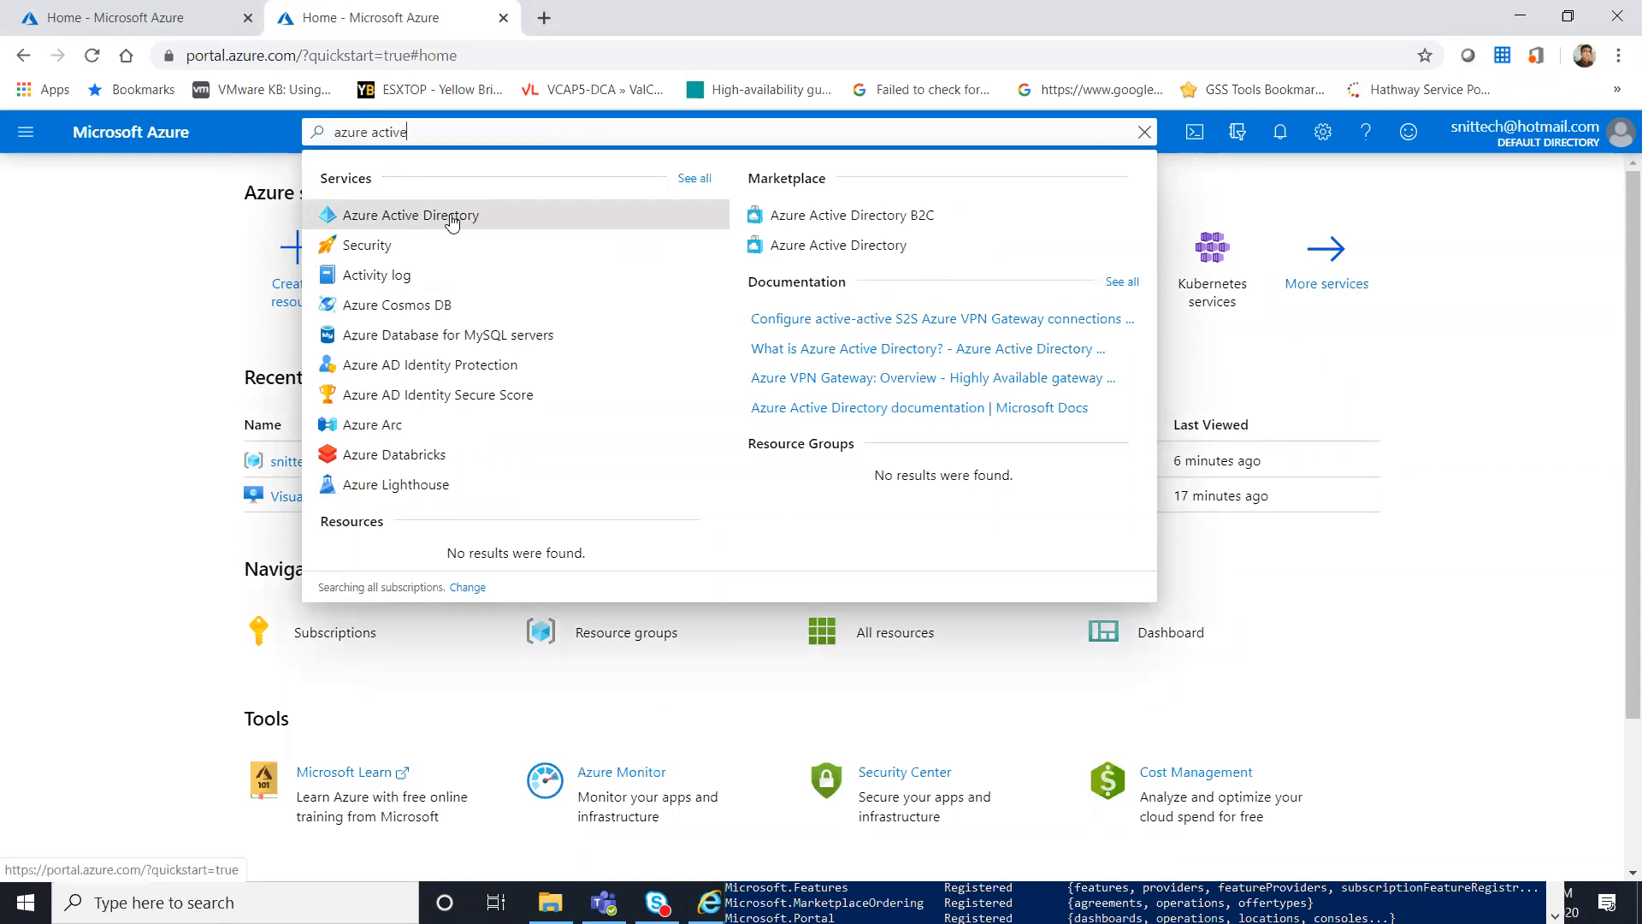
click(452, 217)
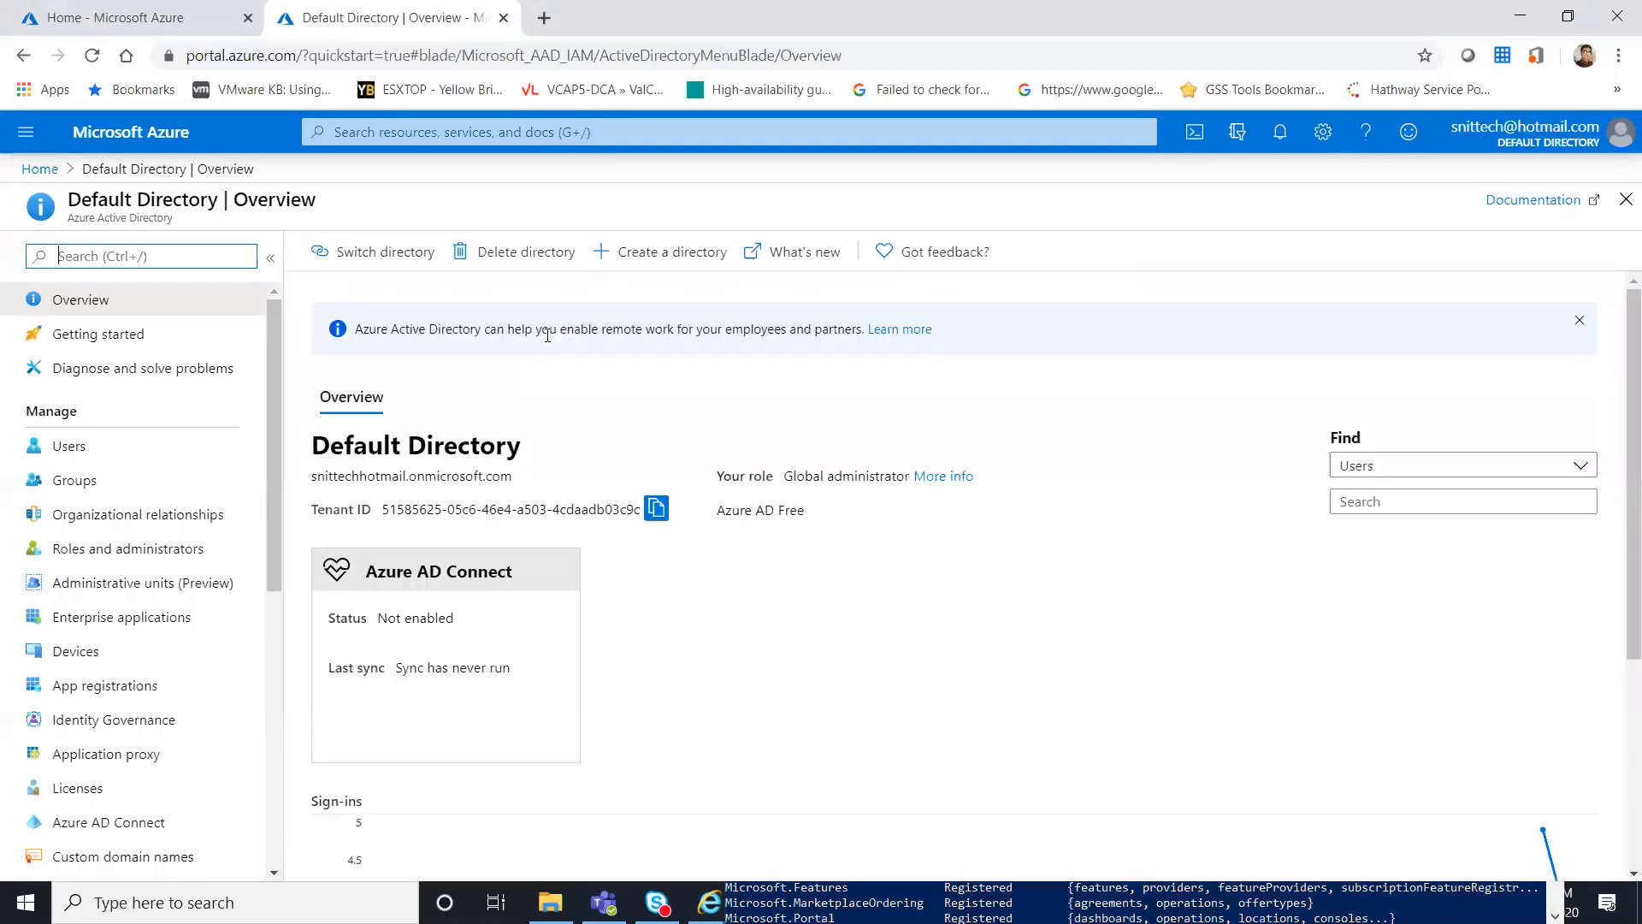
- Examine the domain name of the default directory in its overview
drag(514, 477, 315, 475)
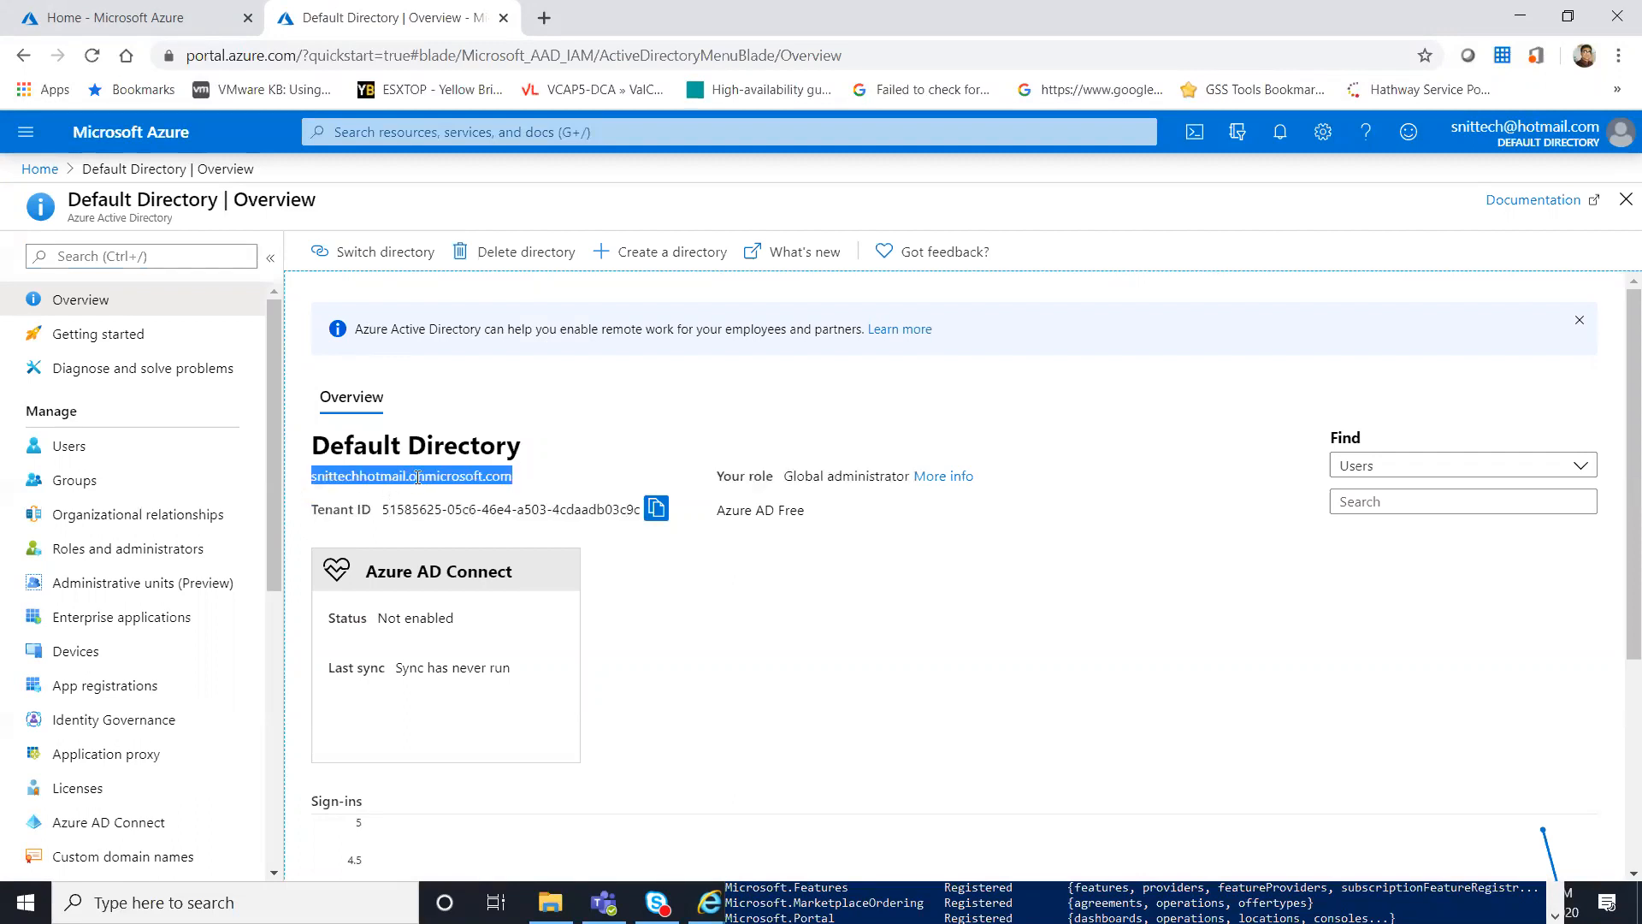
drag(519, 478, 353, 442)
click(806, 39)
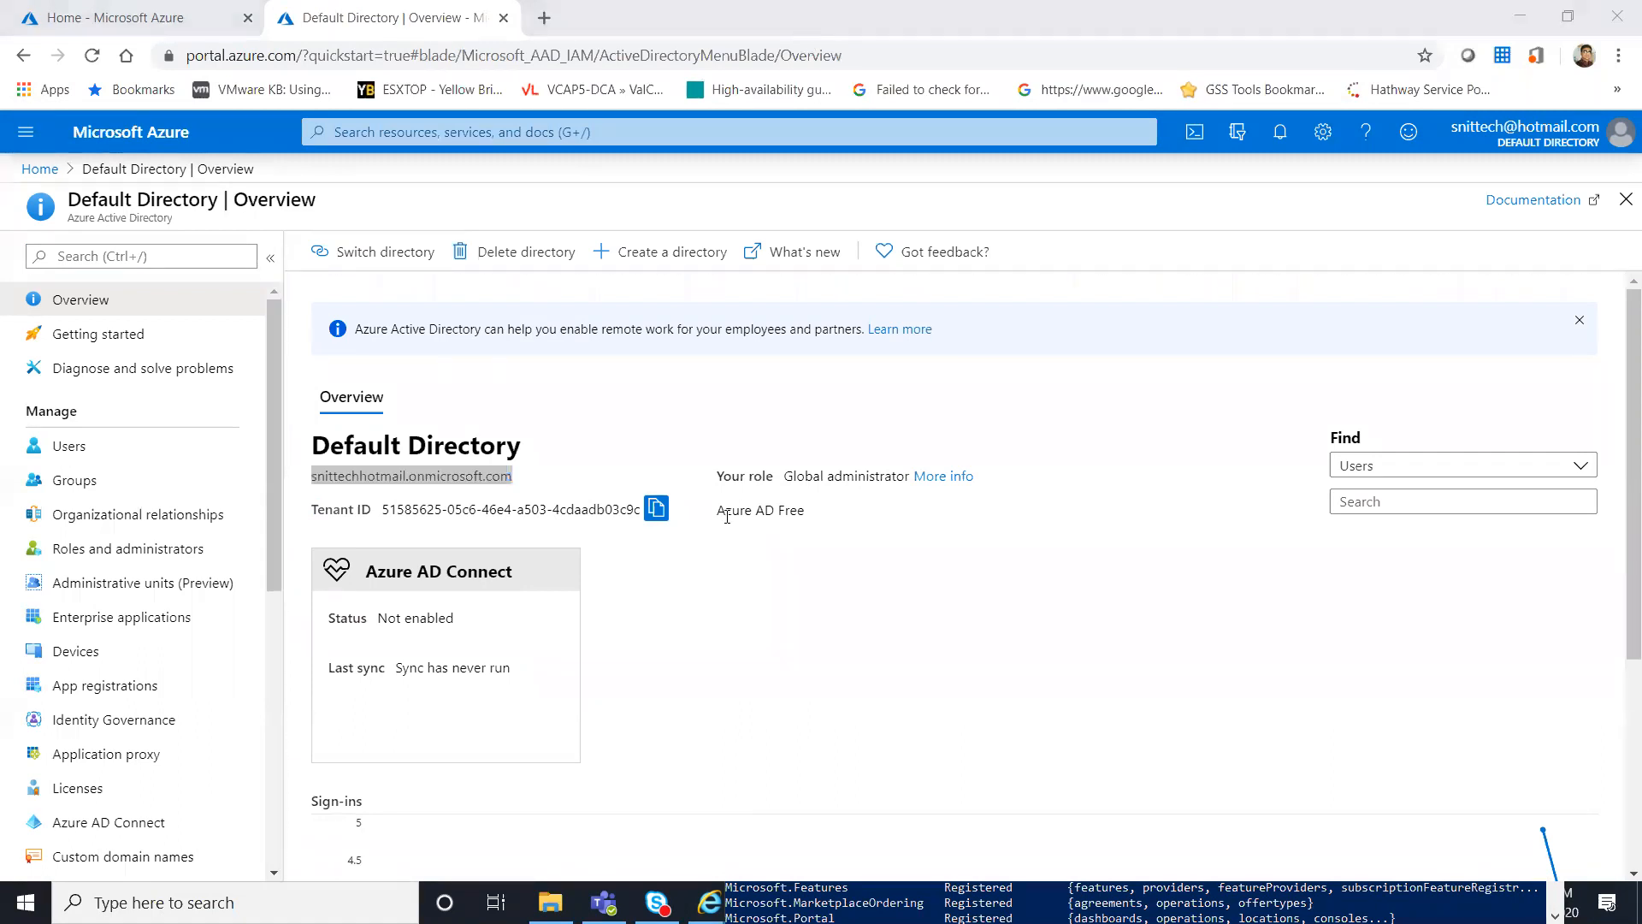
click(605, 406)
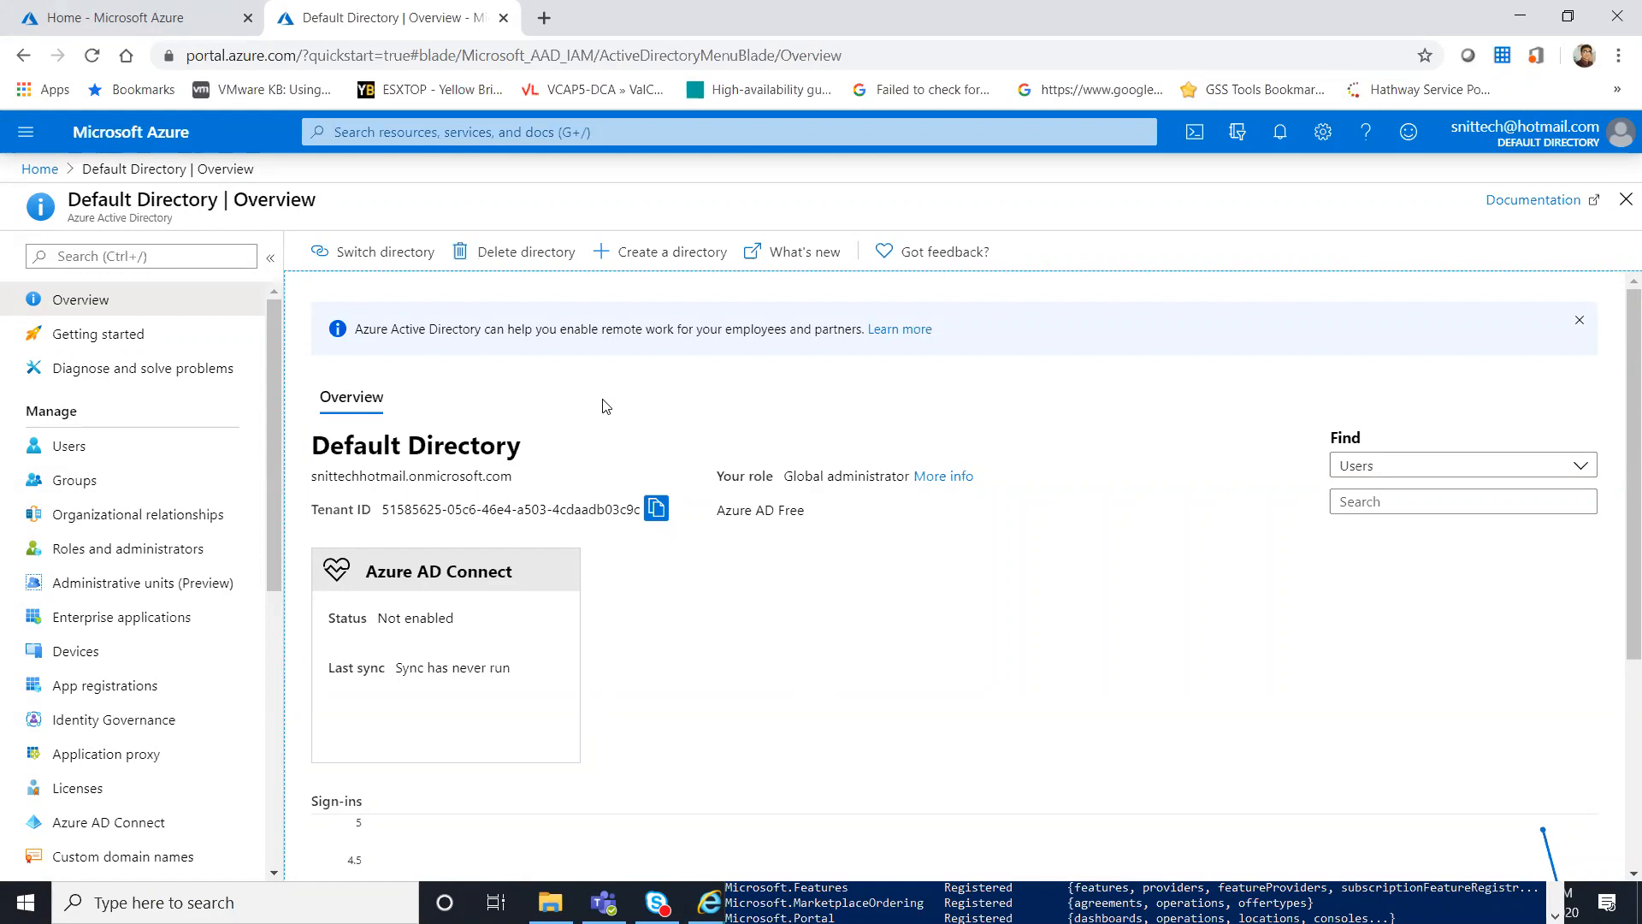
- Configure a new directory of type Azure Active Directory with organization name snit and initial domain name snitnew
click(650, 256)
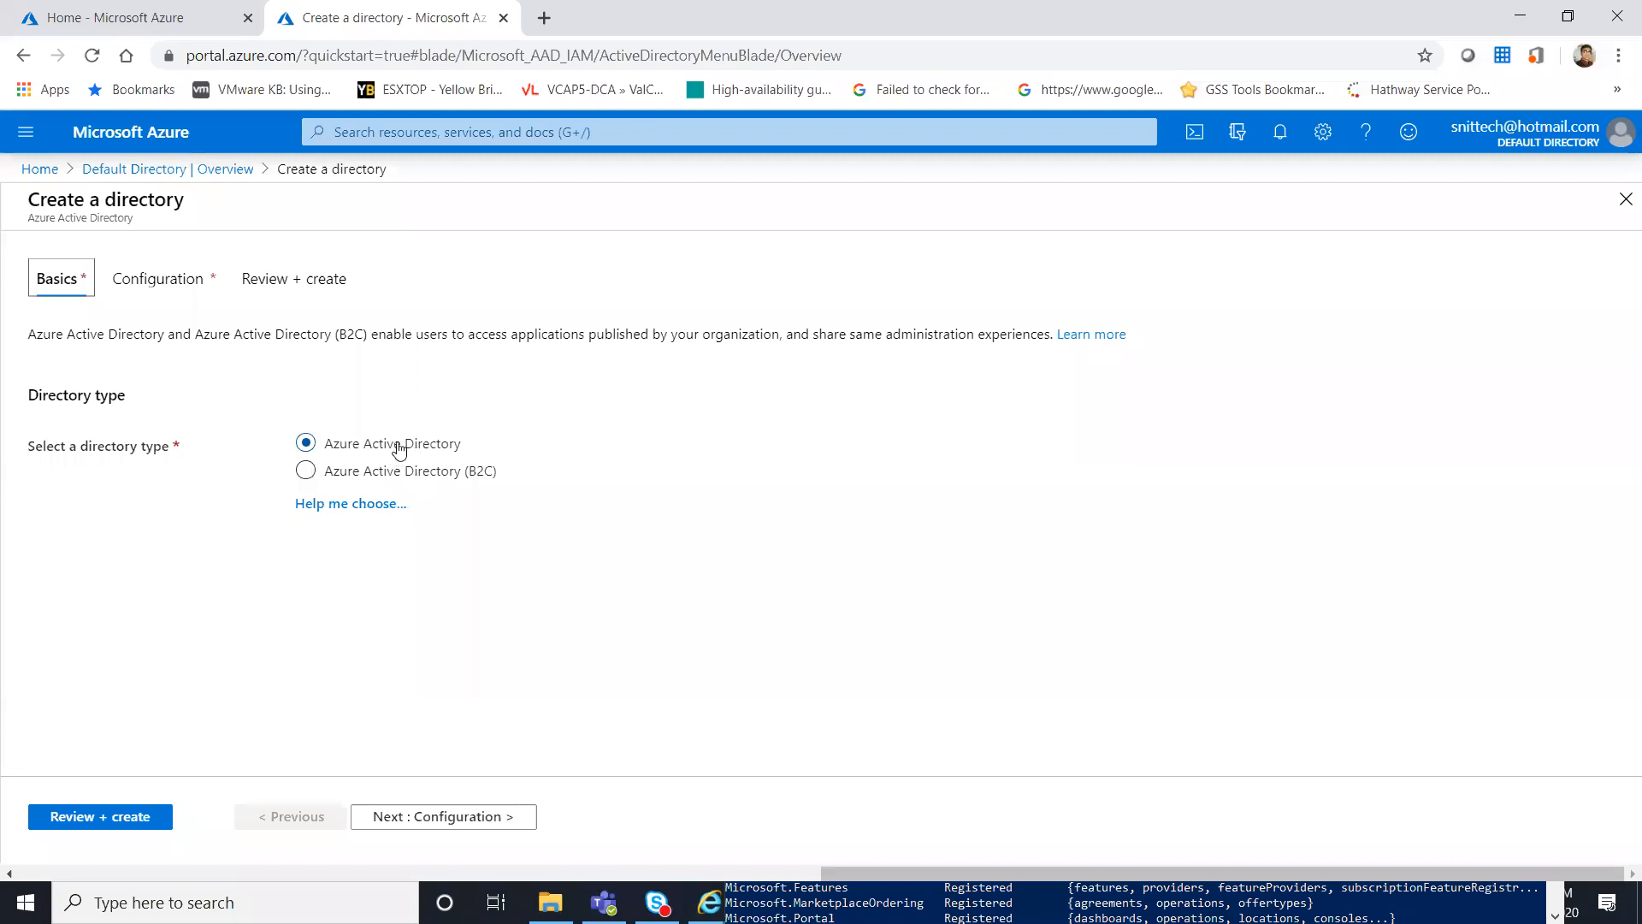
click(484, 820)
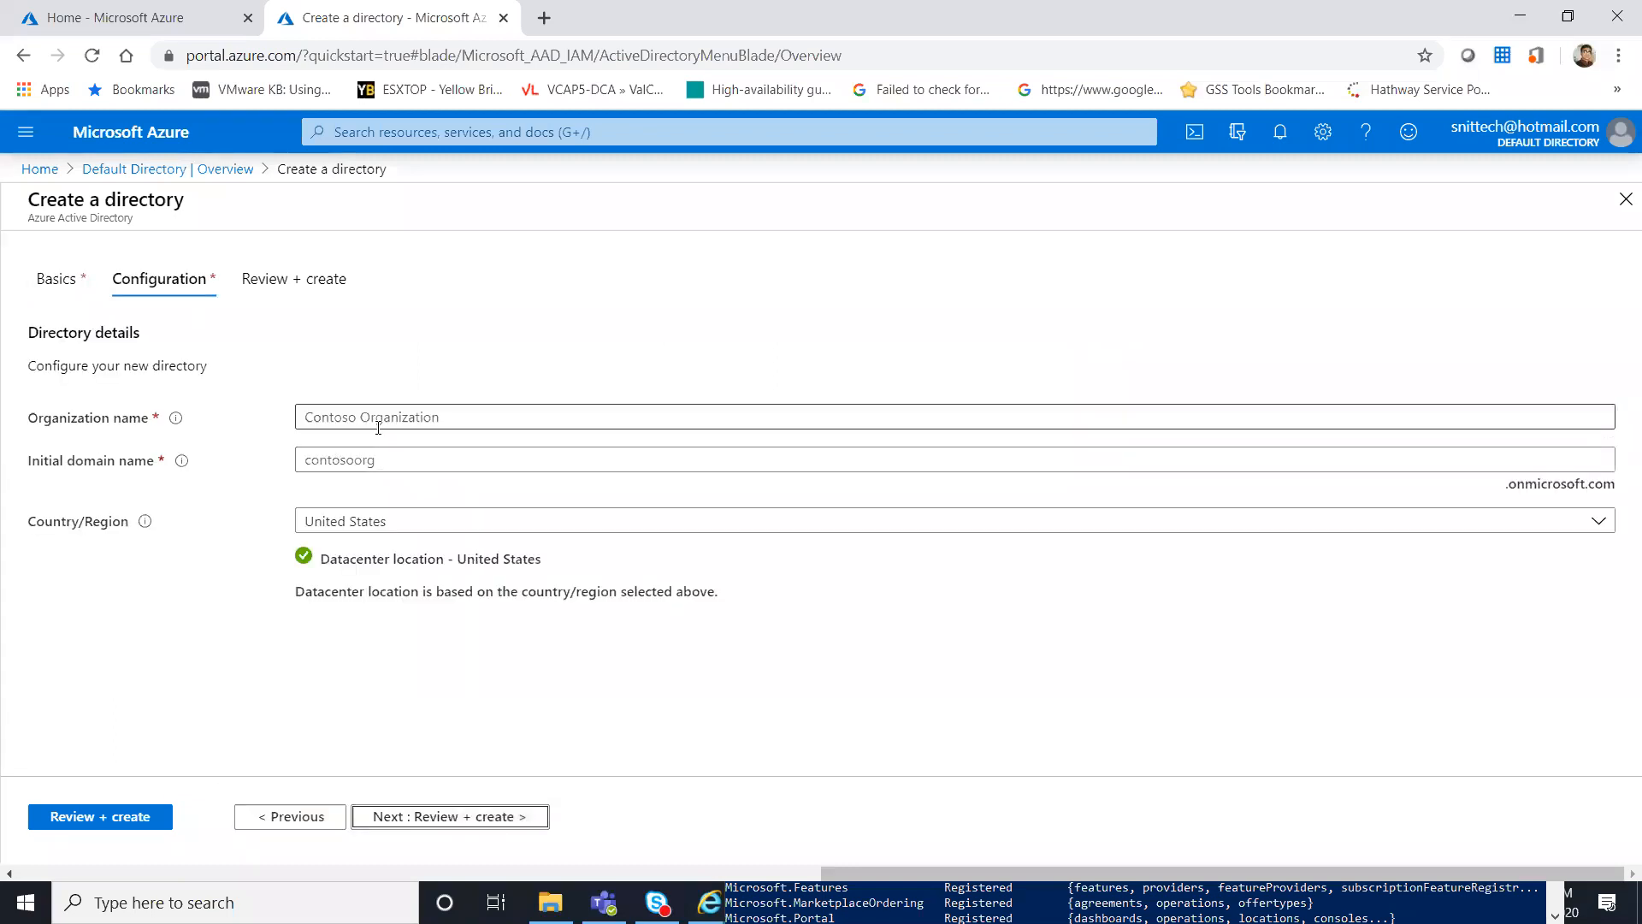
click(382, 420)
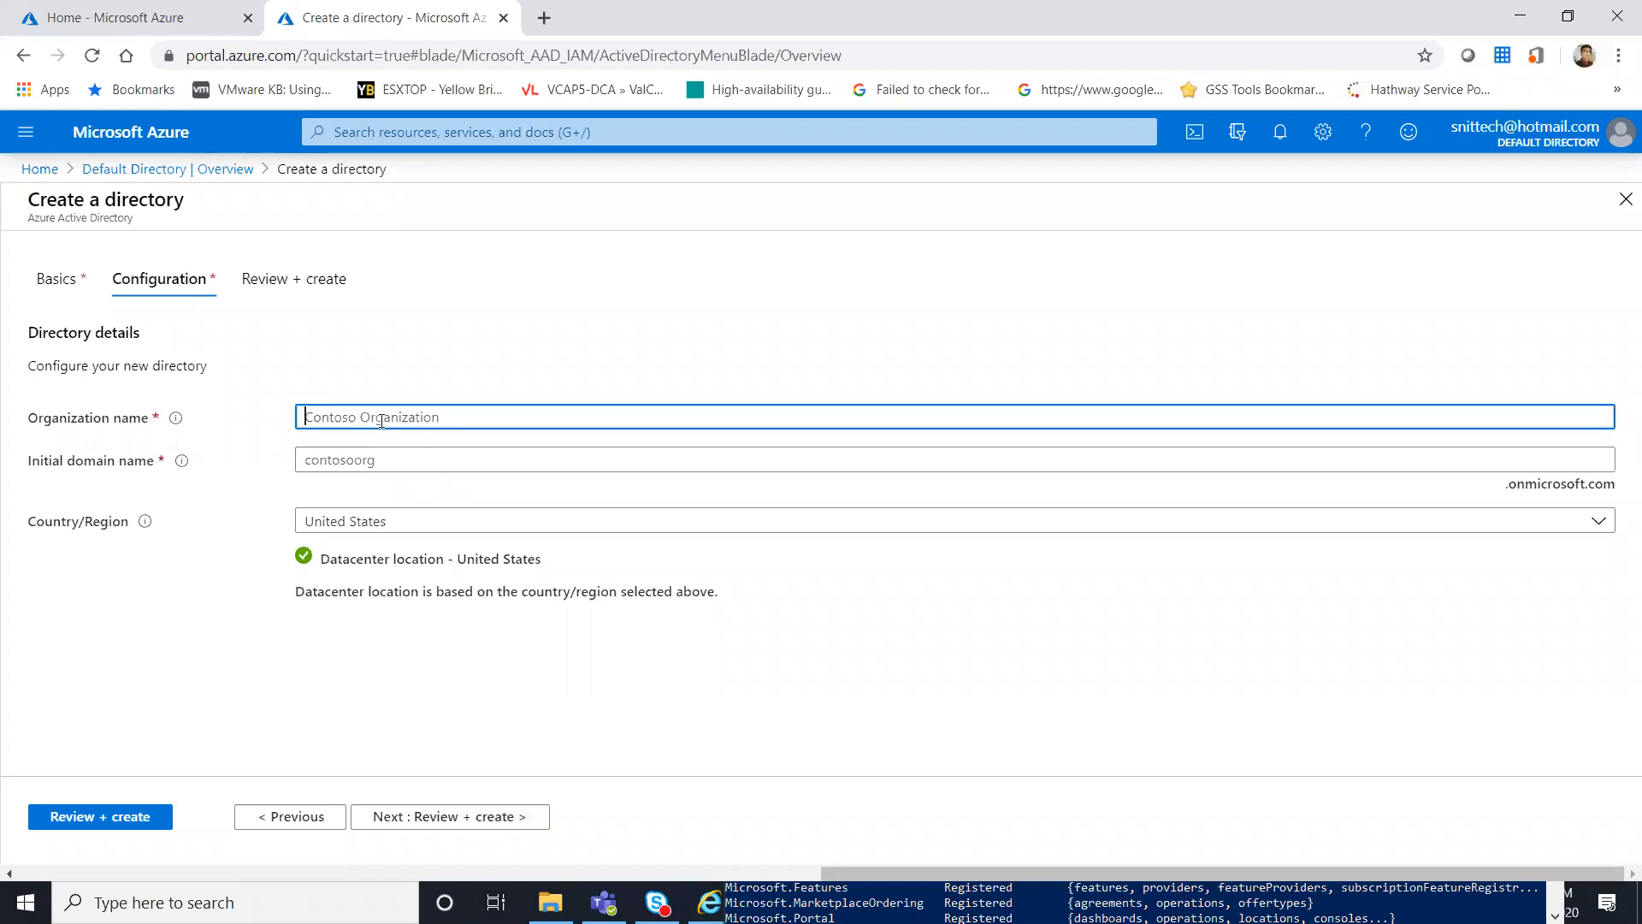
text(snit)
click(369, 466)
text(snitnew)
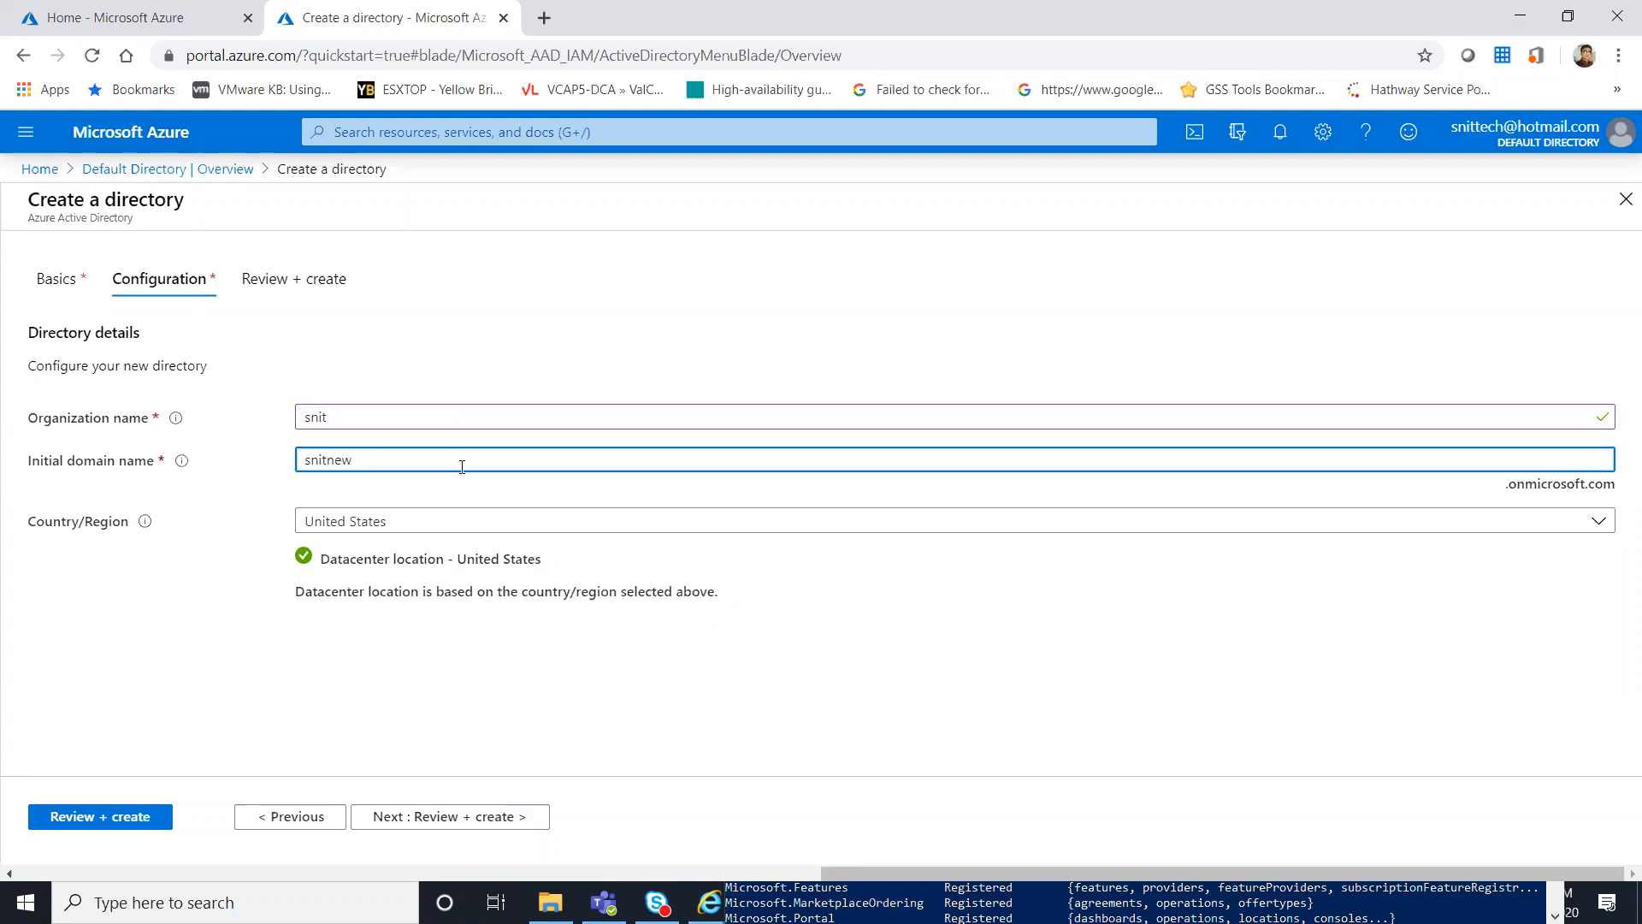
click(492, 501)
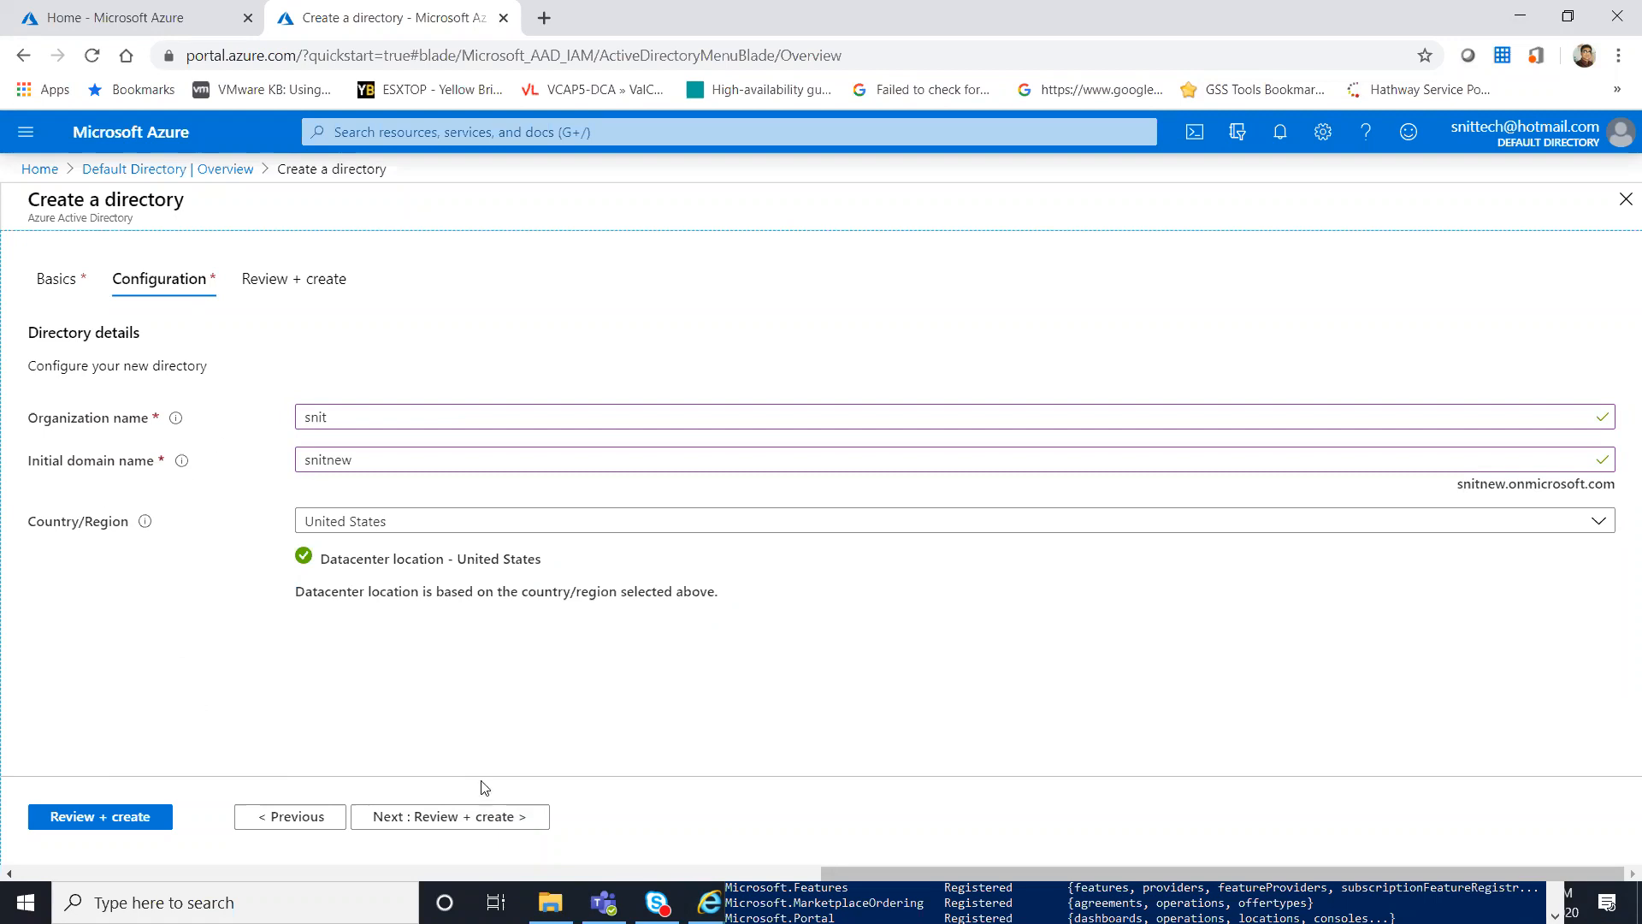
- Review the new directory's organization and domain names in the summary and create the directory
click(427, 823)
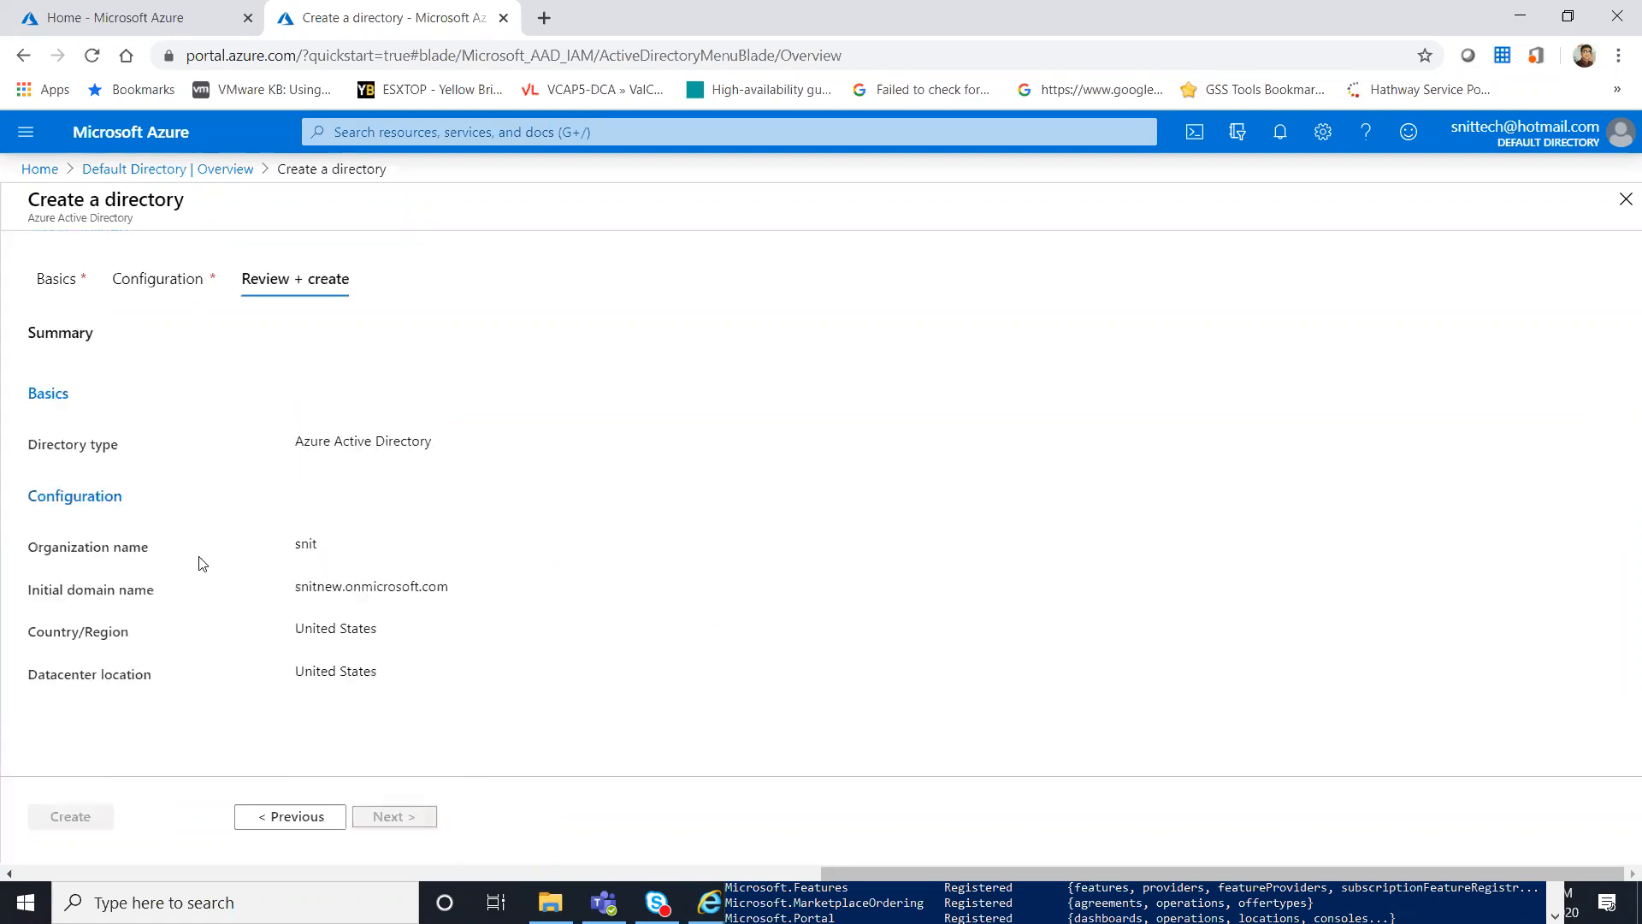
drag(443, 481, 288, 494)
click(328, 595)
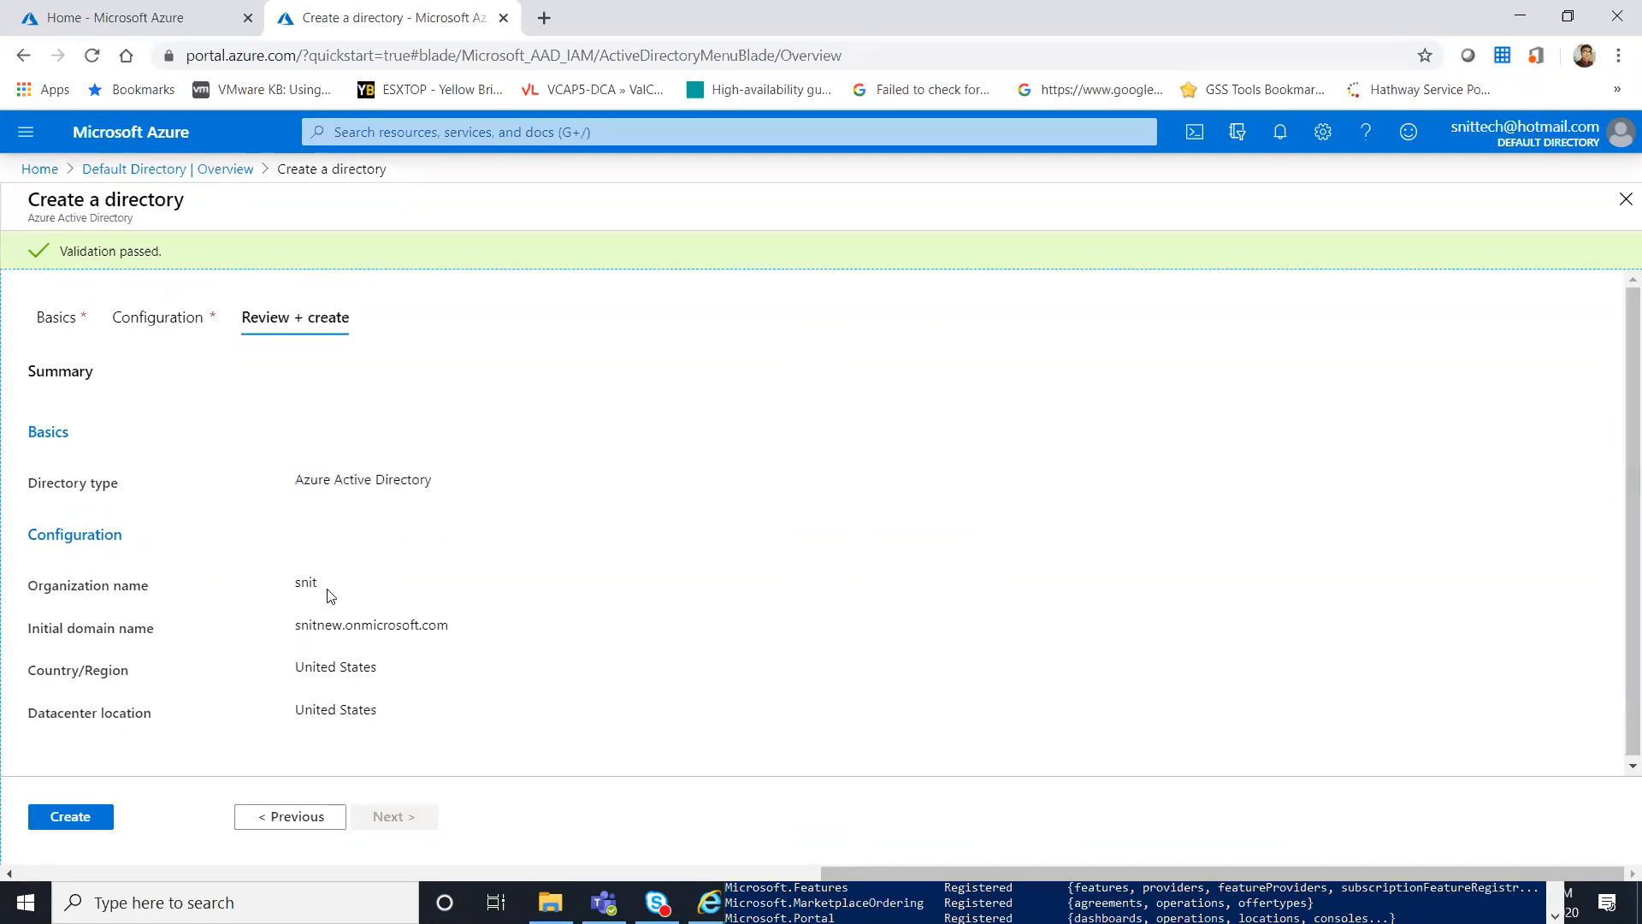
drag(314, 588, 296, 590)
click(399, 626)
drag(448, 626, 295, 641)
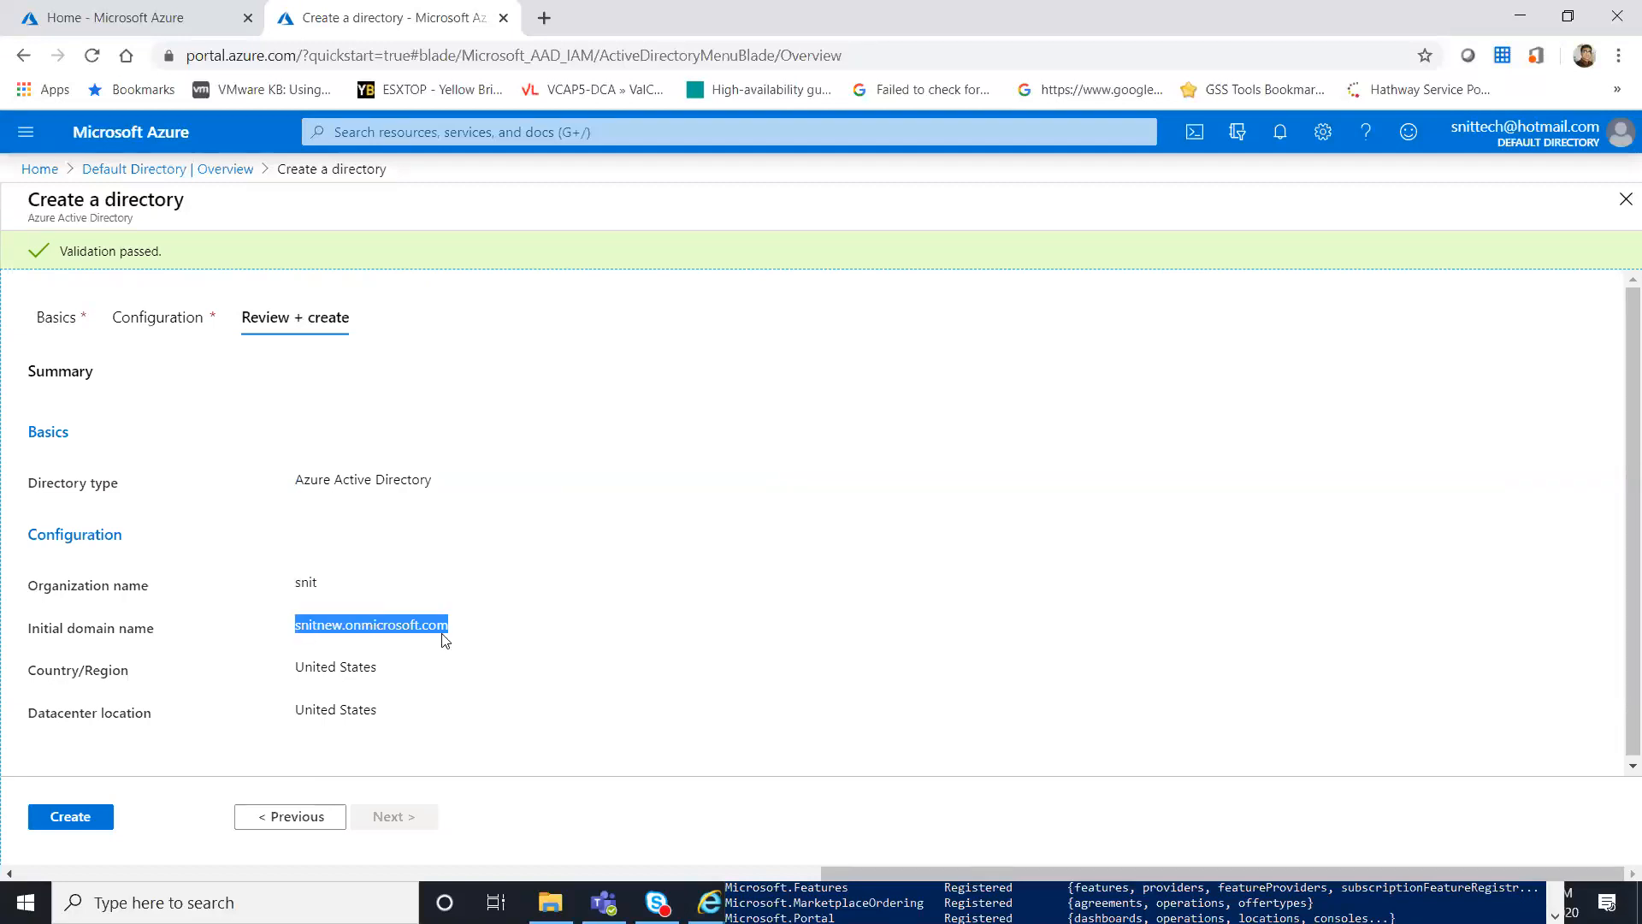
click(83, 818)
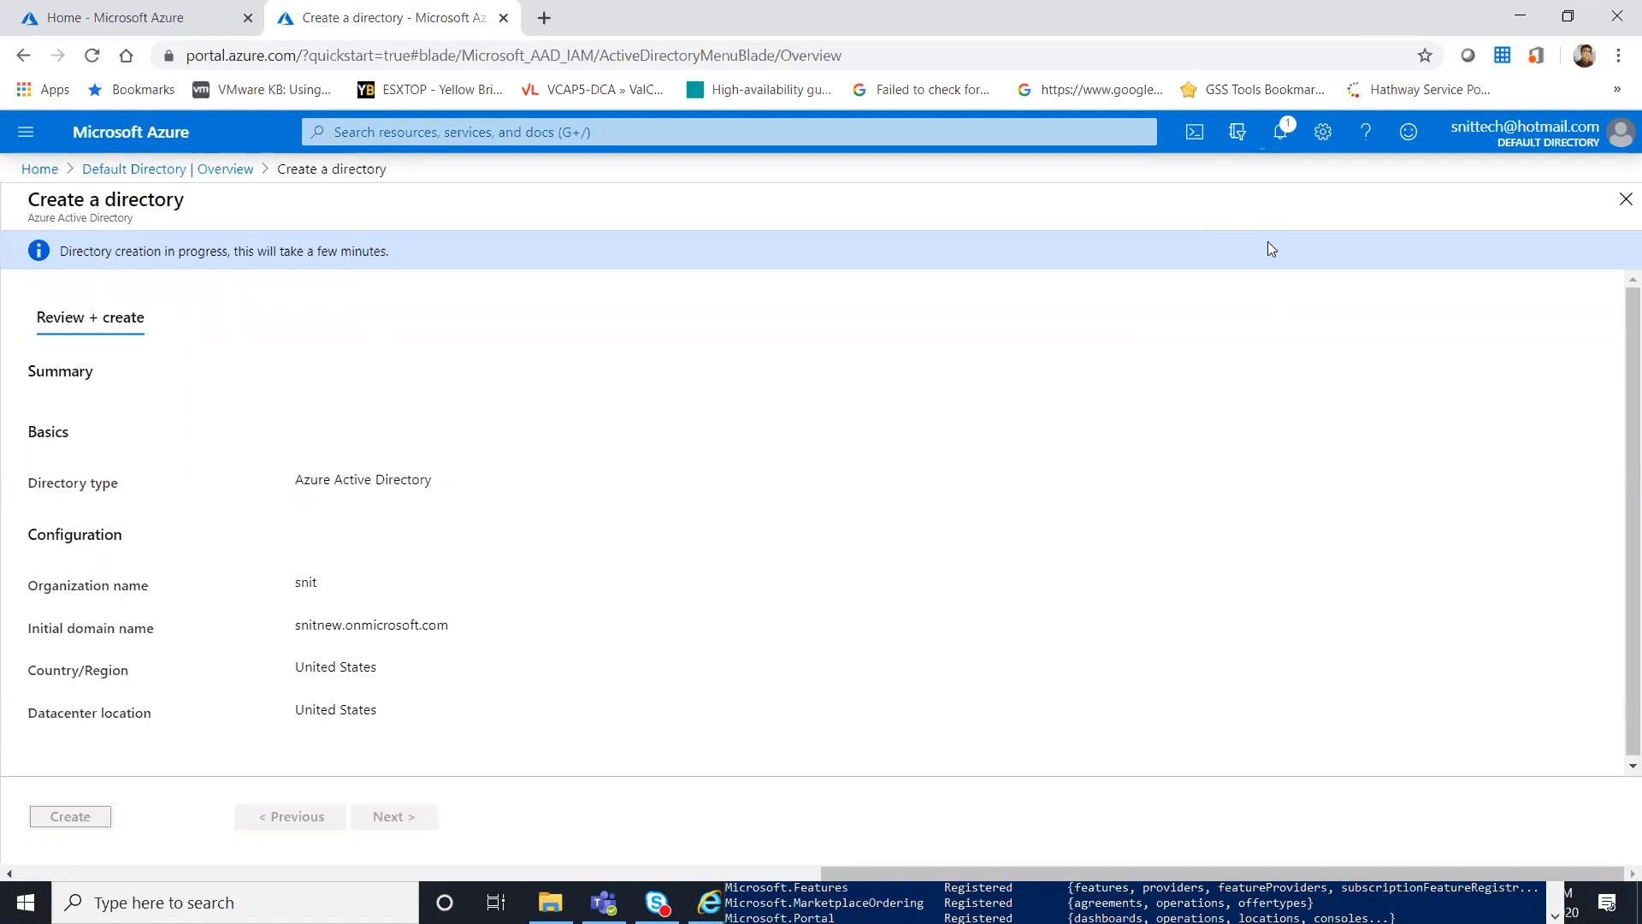
- Check the portal notifications for the status of the directory creation
click(1281, 132)
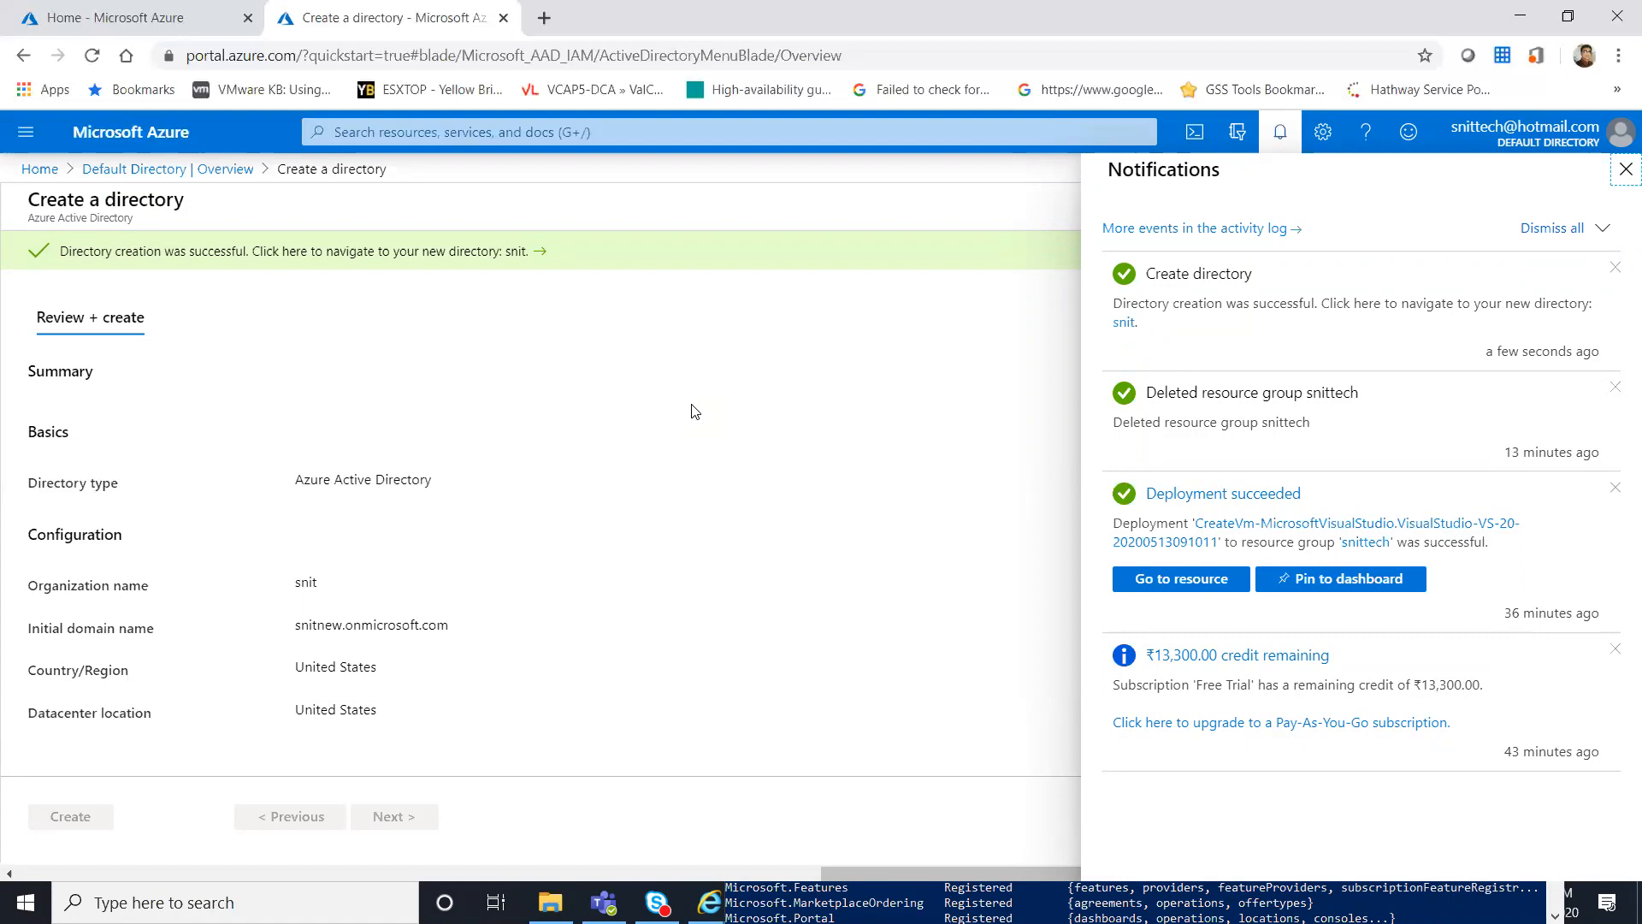
click(839, 481)
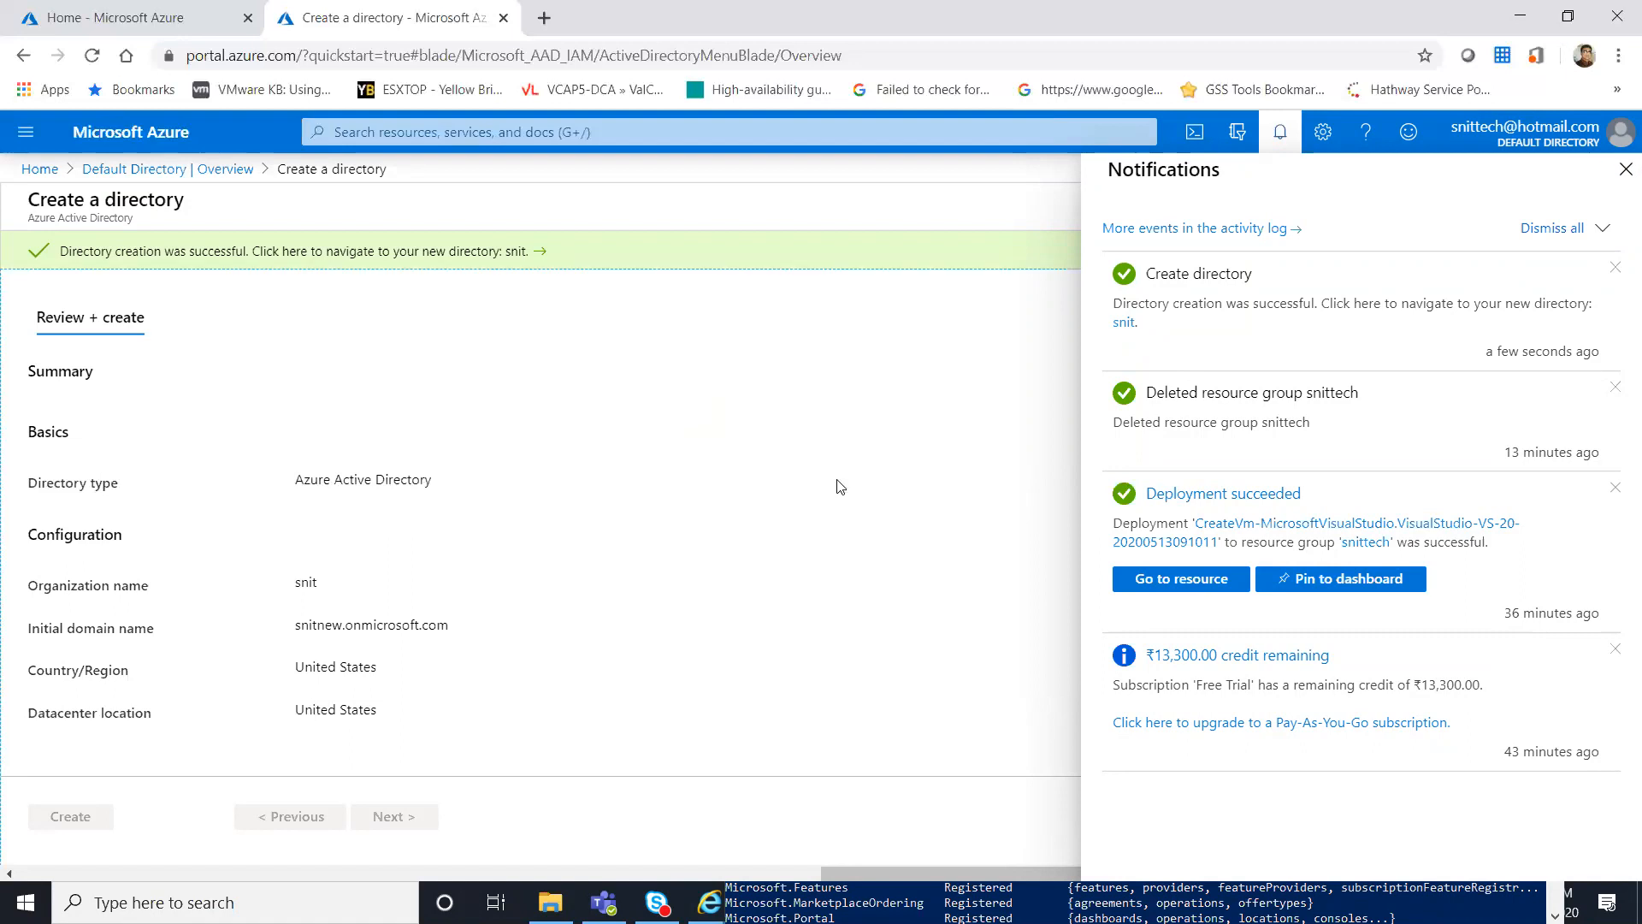
click(1626, 169)
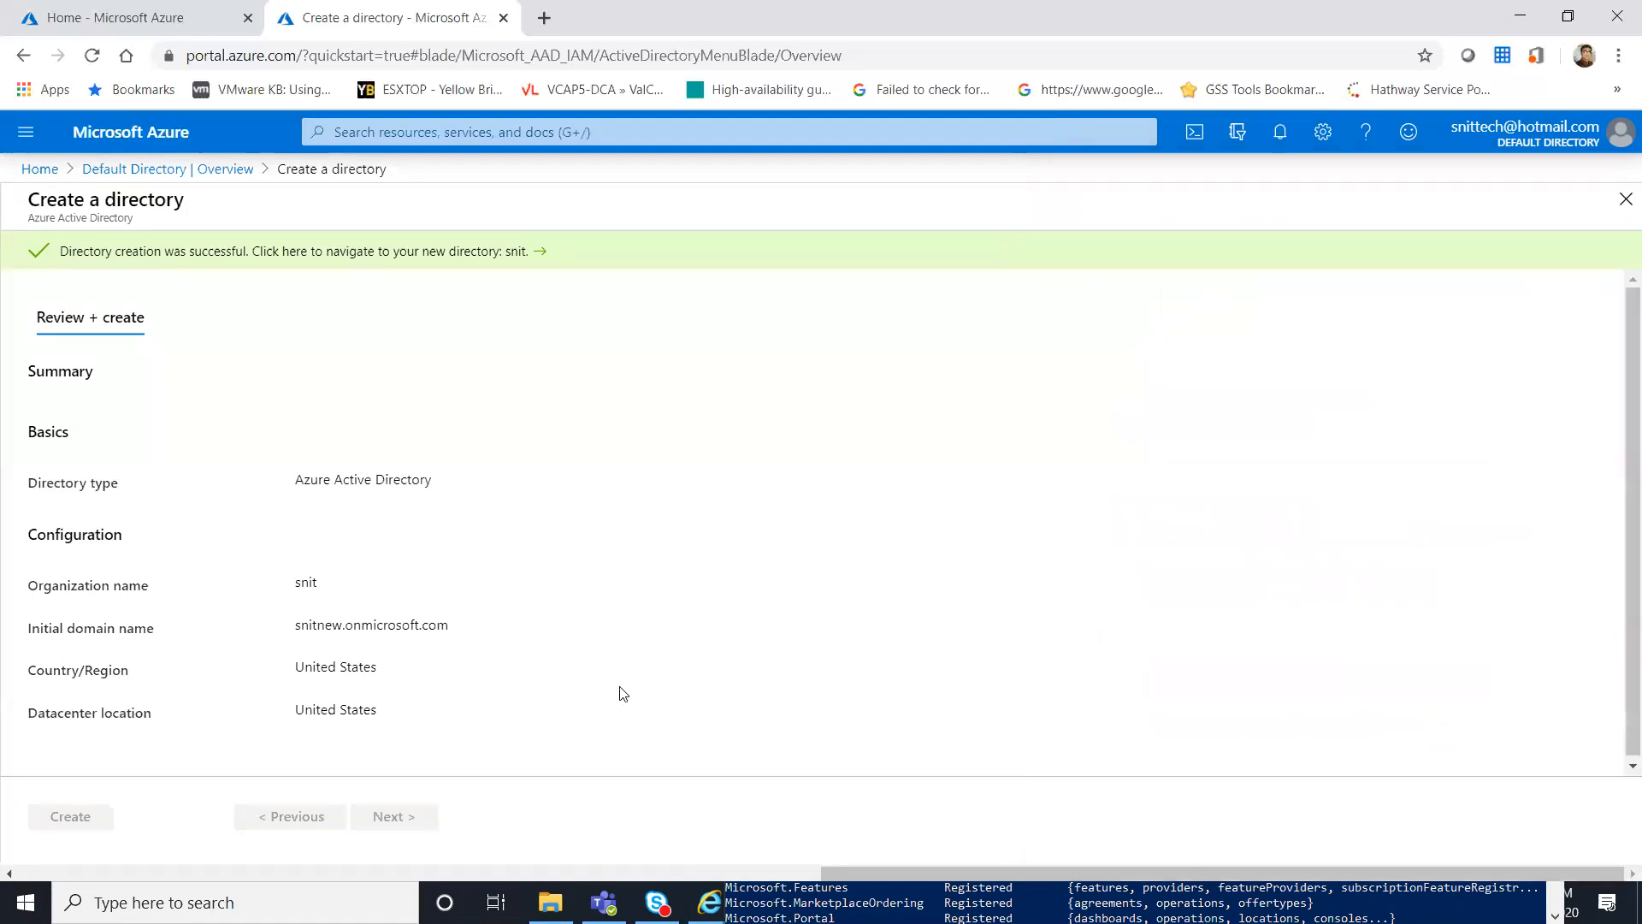
- Return to the default directory's overview and check which domain name it shows
click(175, 172)
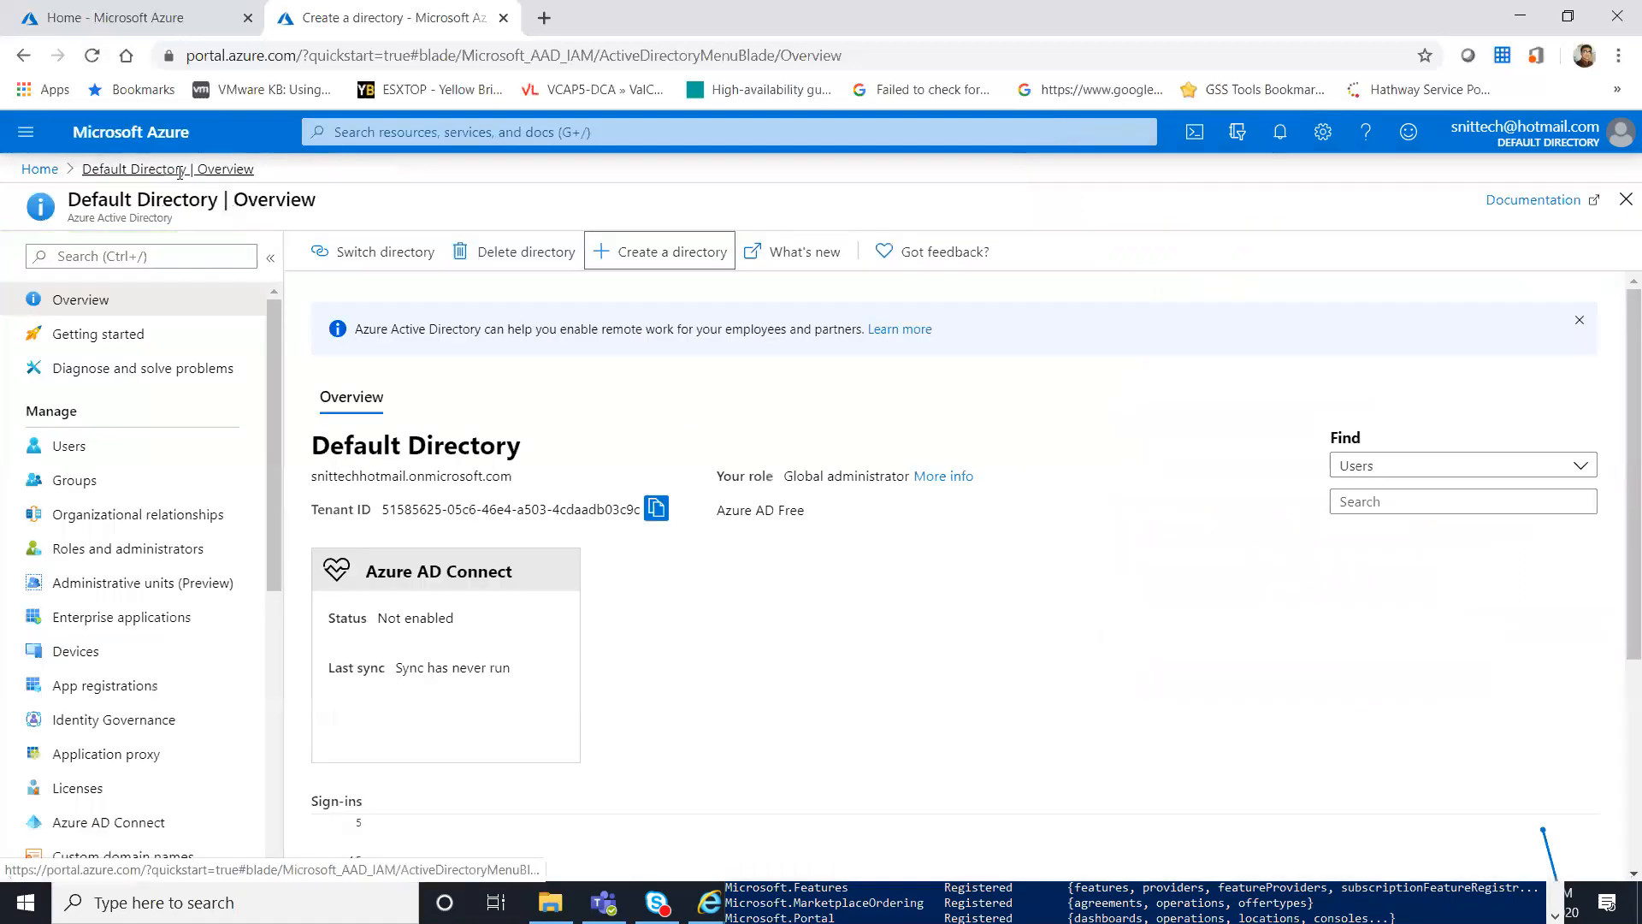
click(38, 174)
click(369, 272)
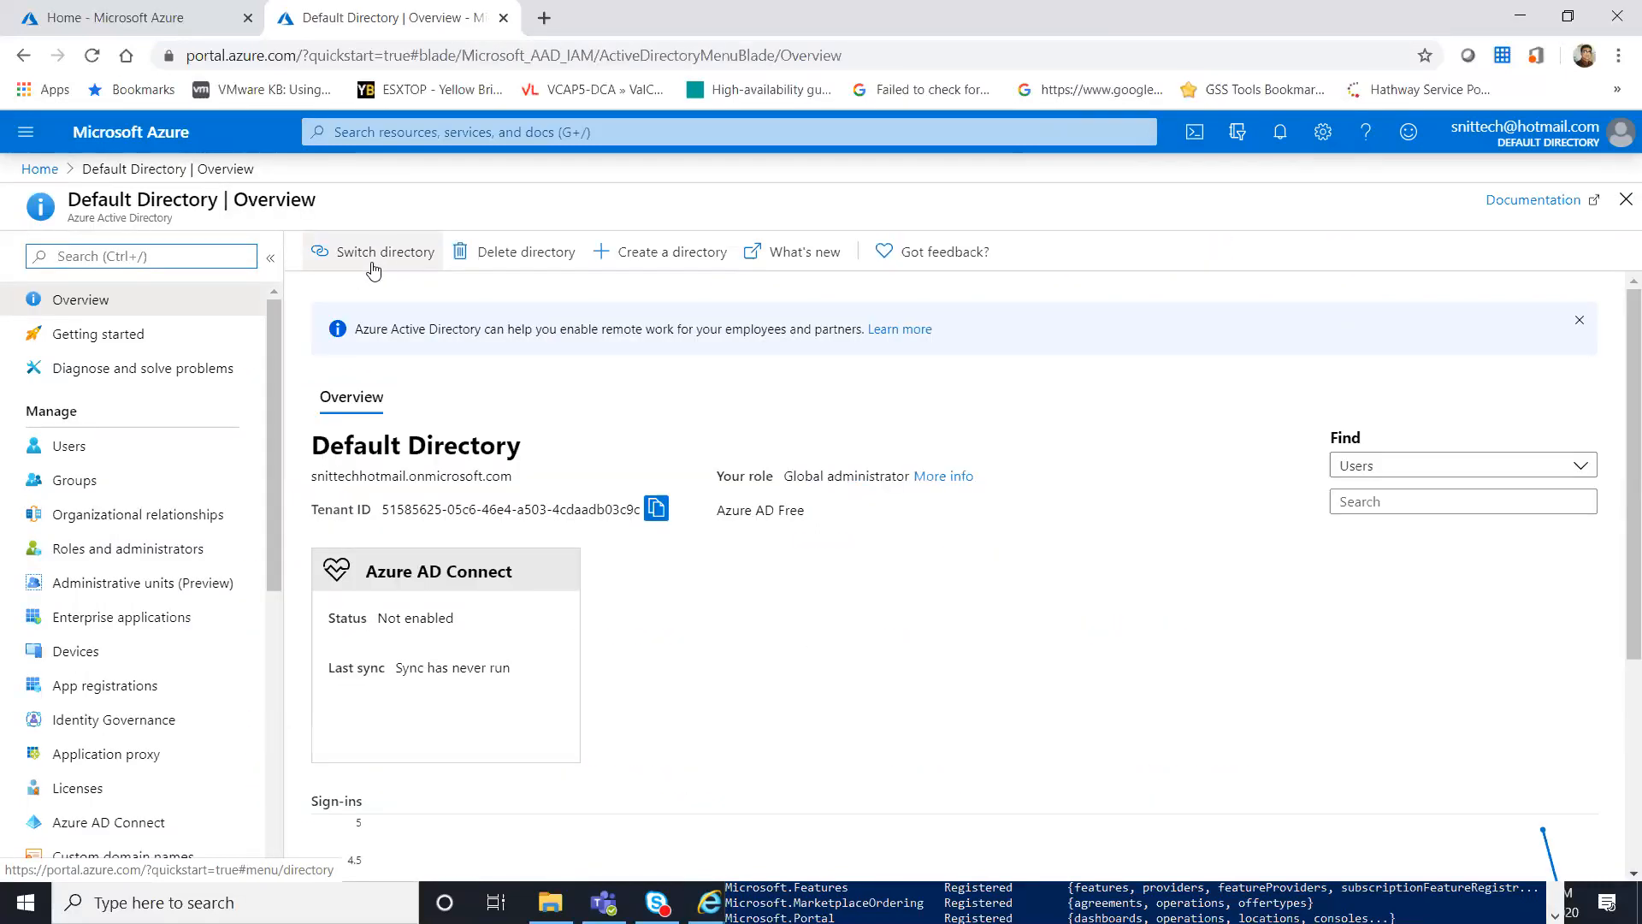
drag(547, 479, 313, 484)
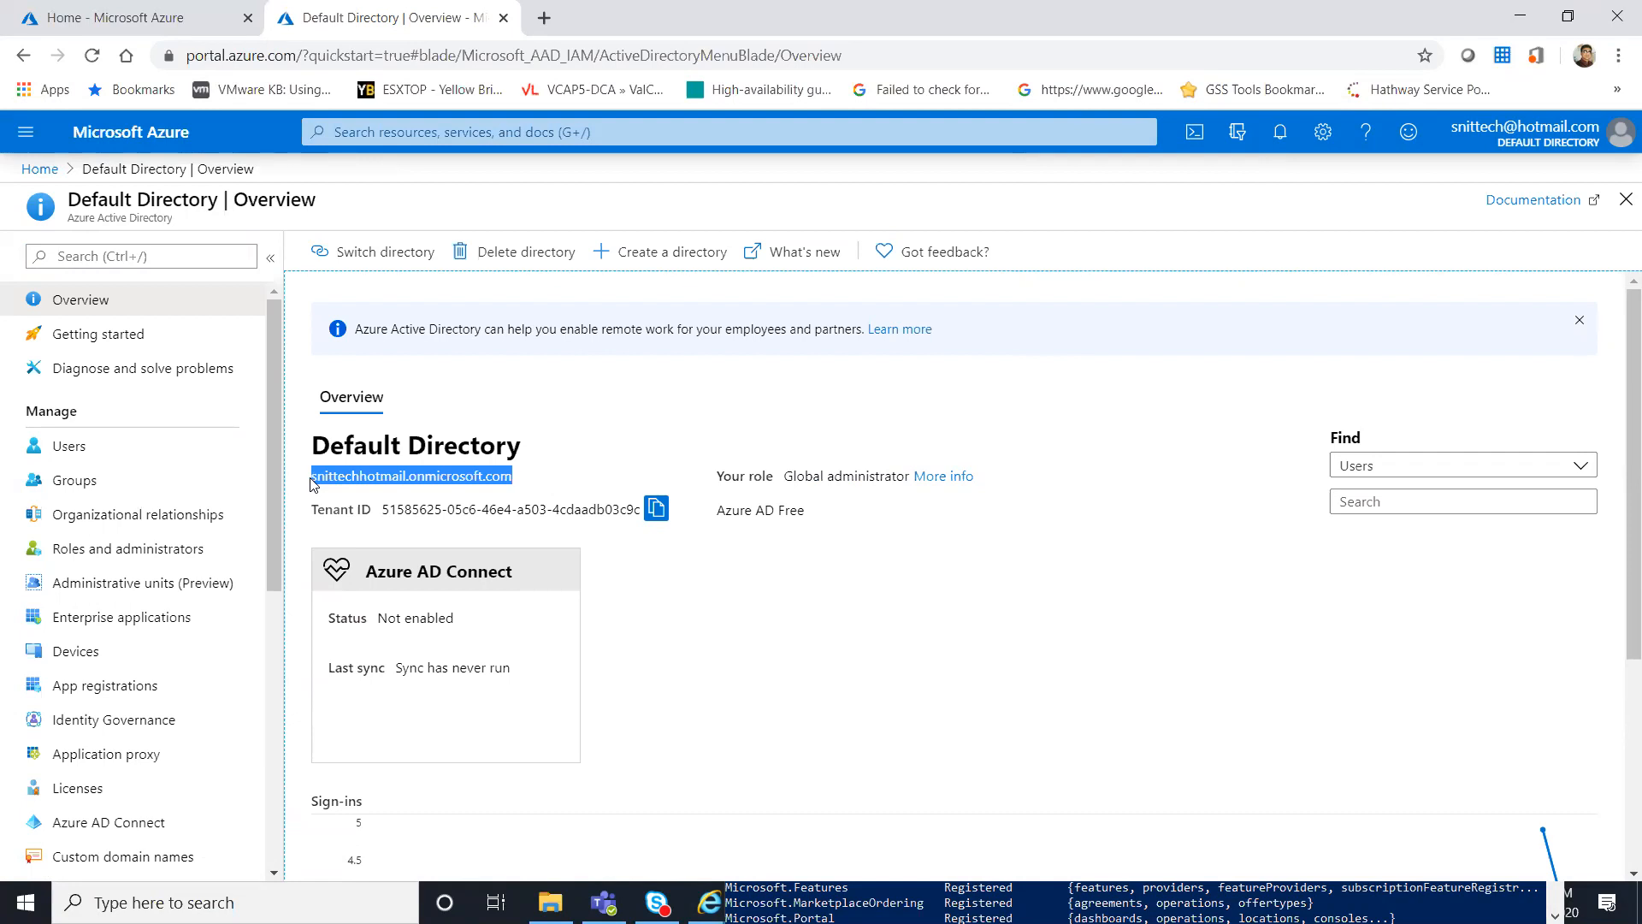
- Try to switch from the default directory to the new snit directory
click(384, 267)
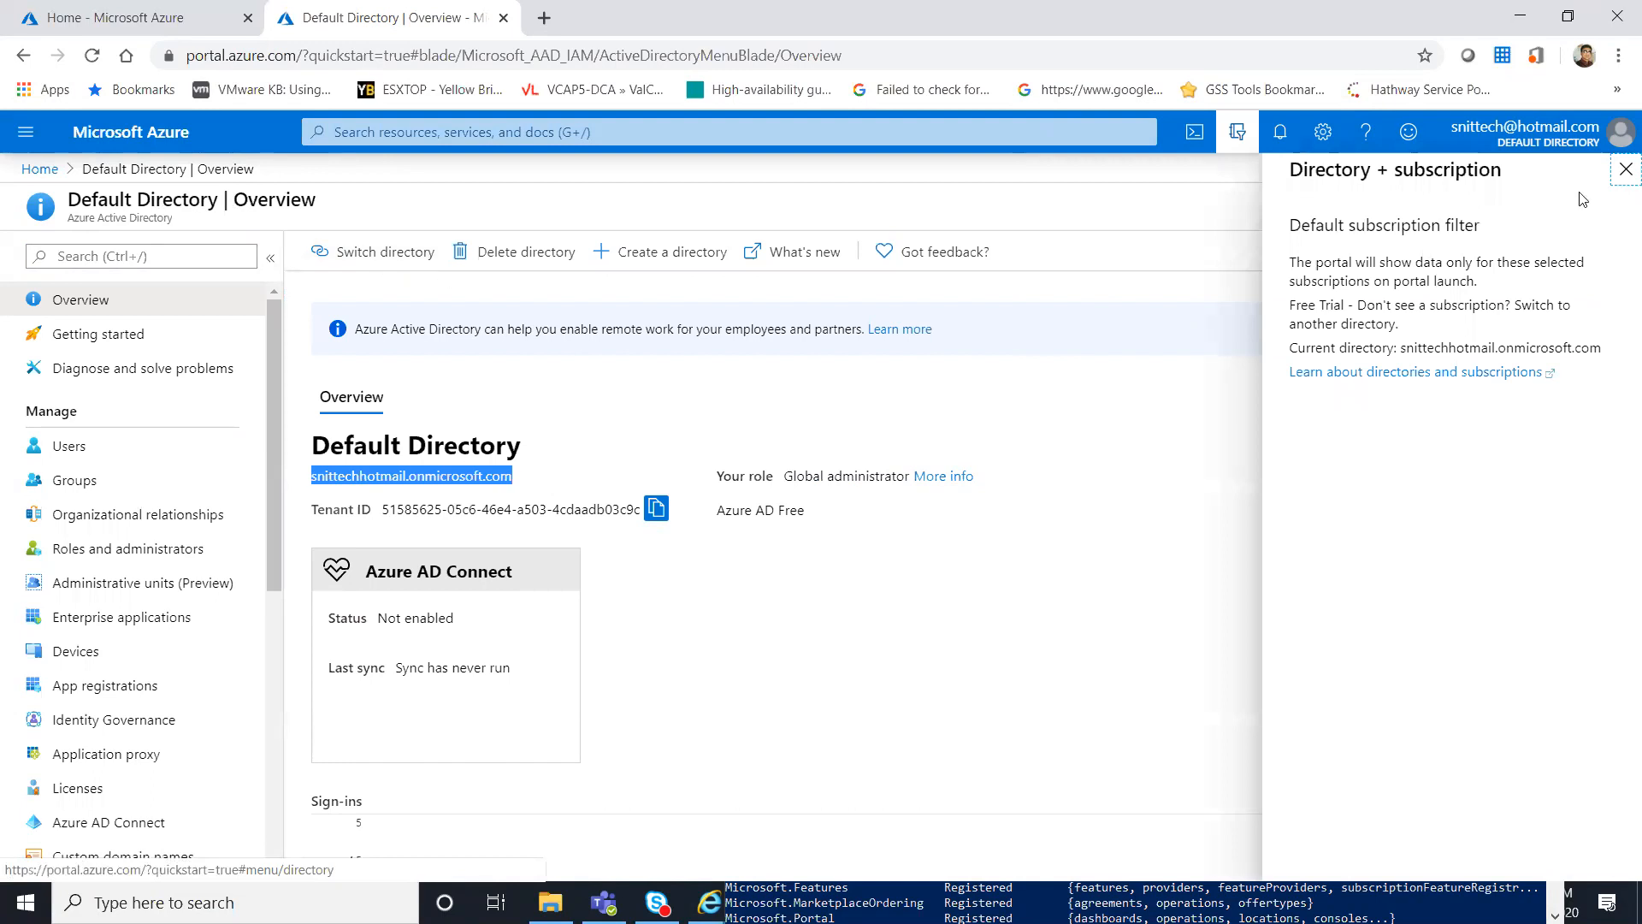
click(1626, 169)
click(1535, 145)
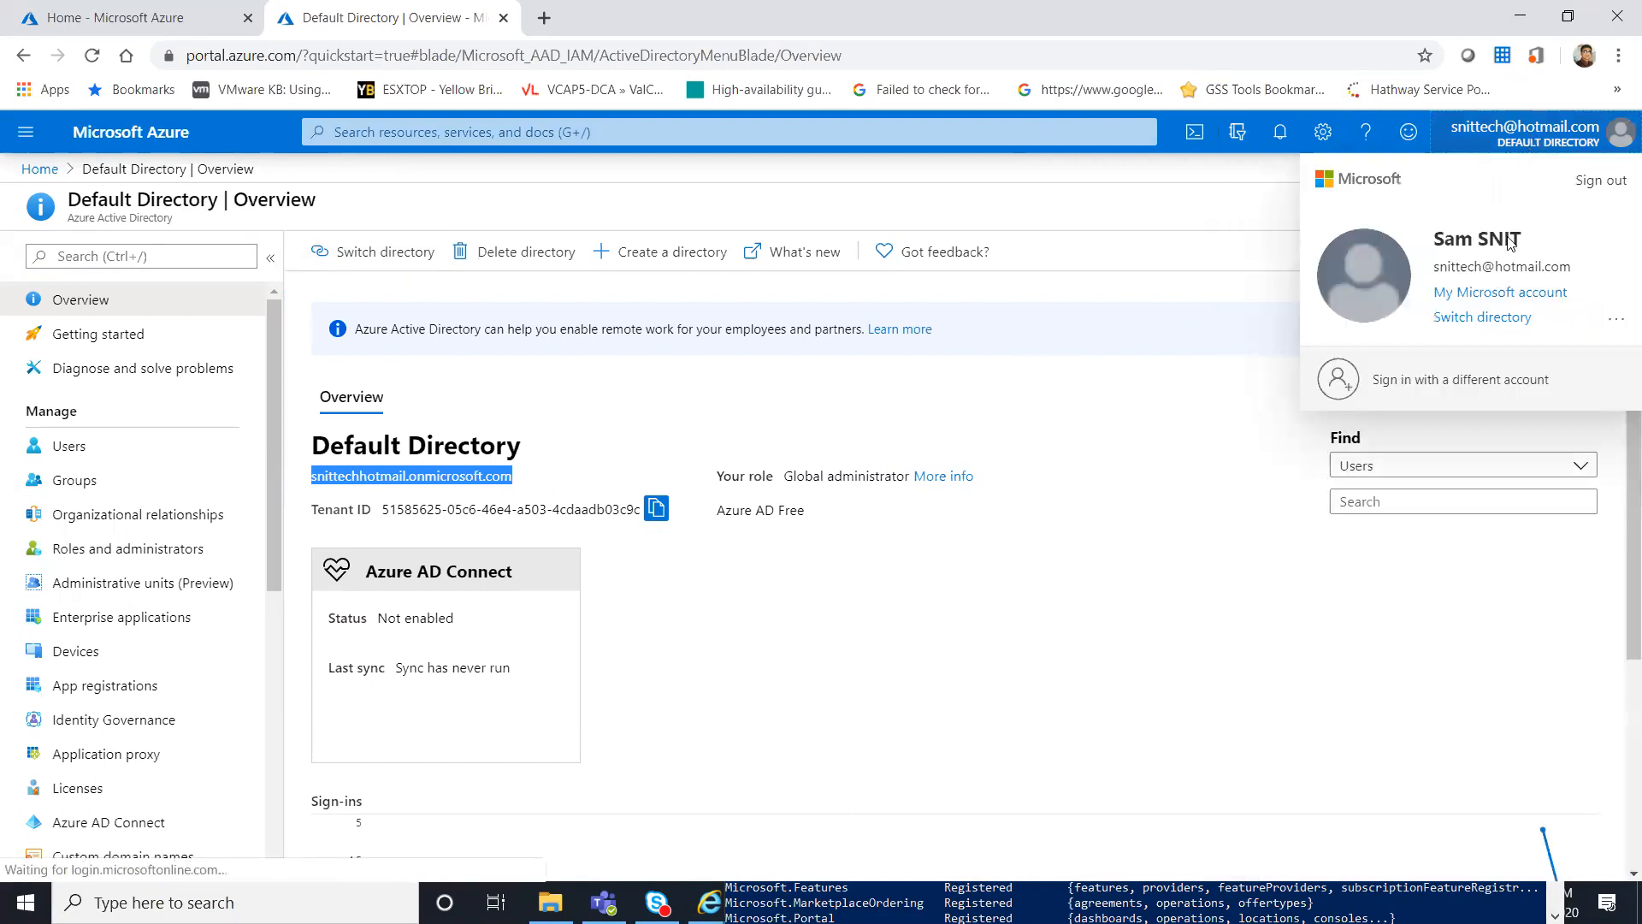
click(1479, 319)
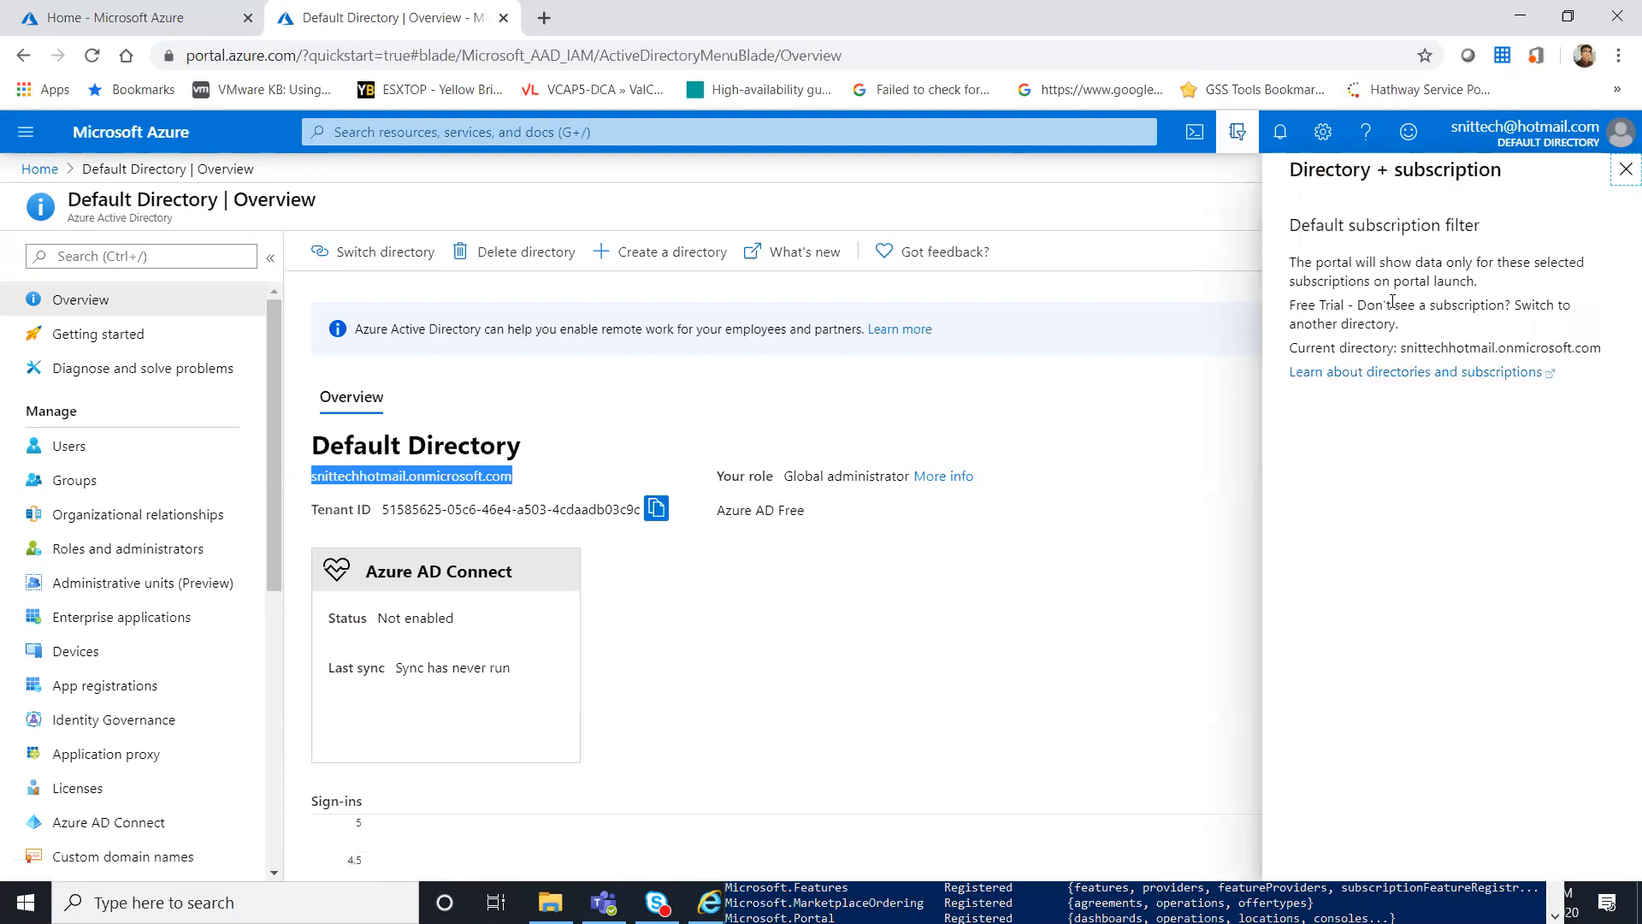
click(1626, 168)
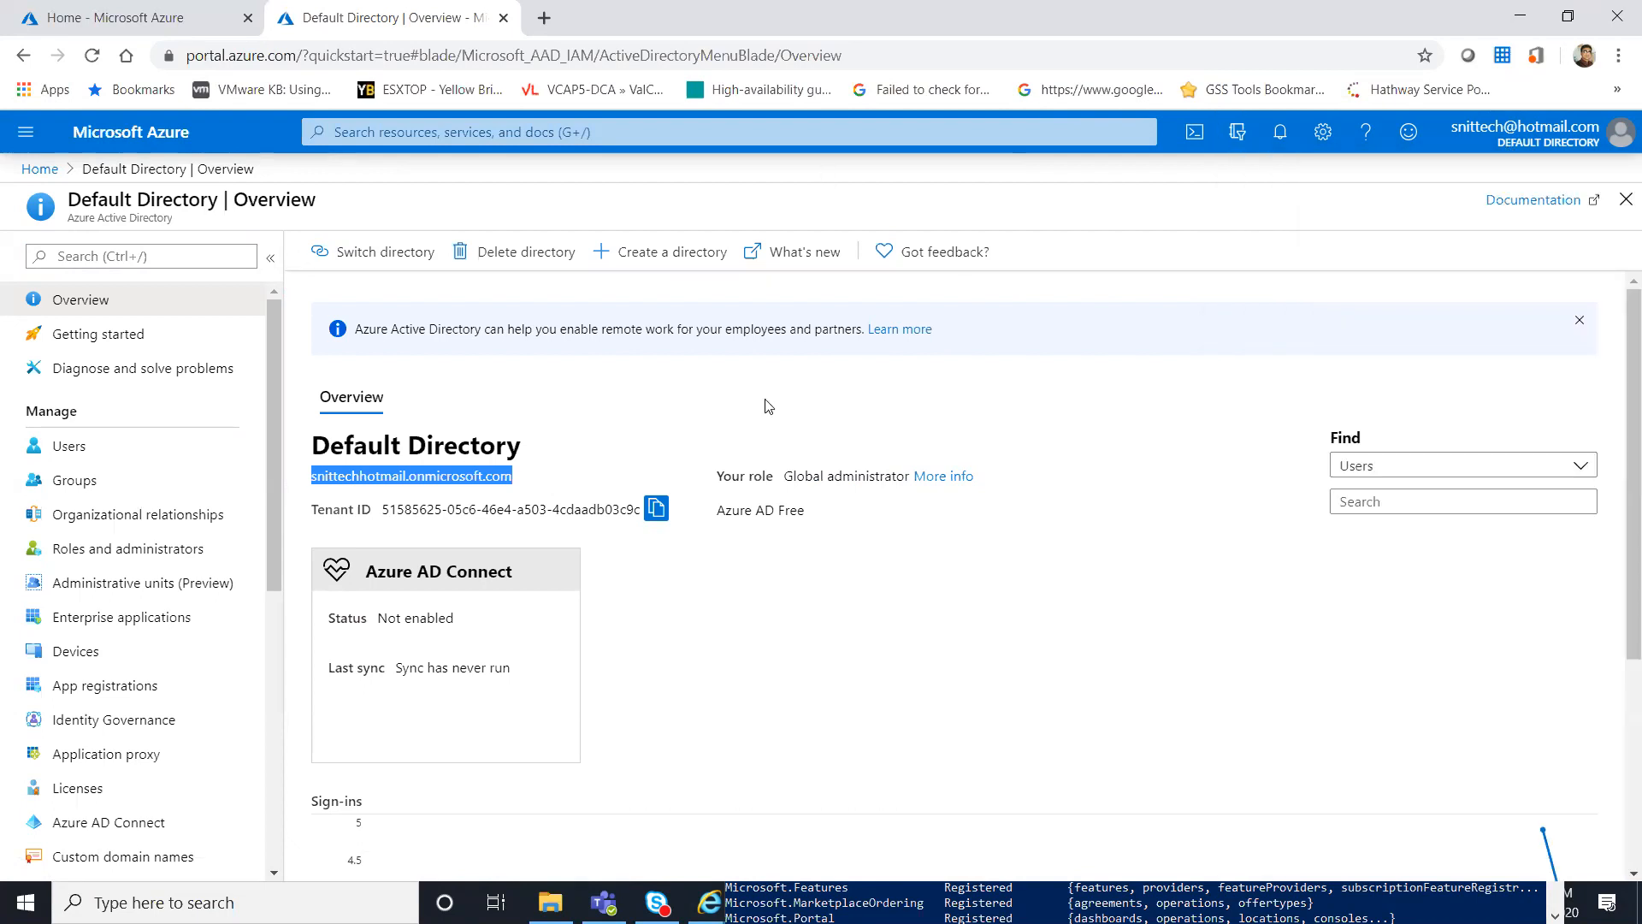
- Open the new snit directory through its creation notification and check its domain name in the overview
click(1280, 148)
click(1123, 327)
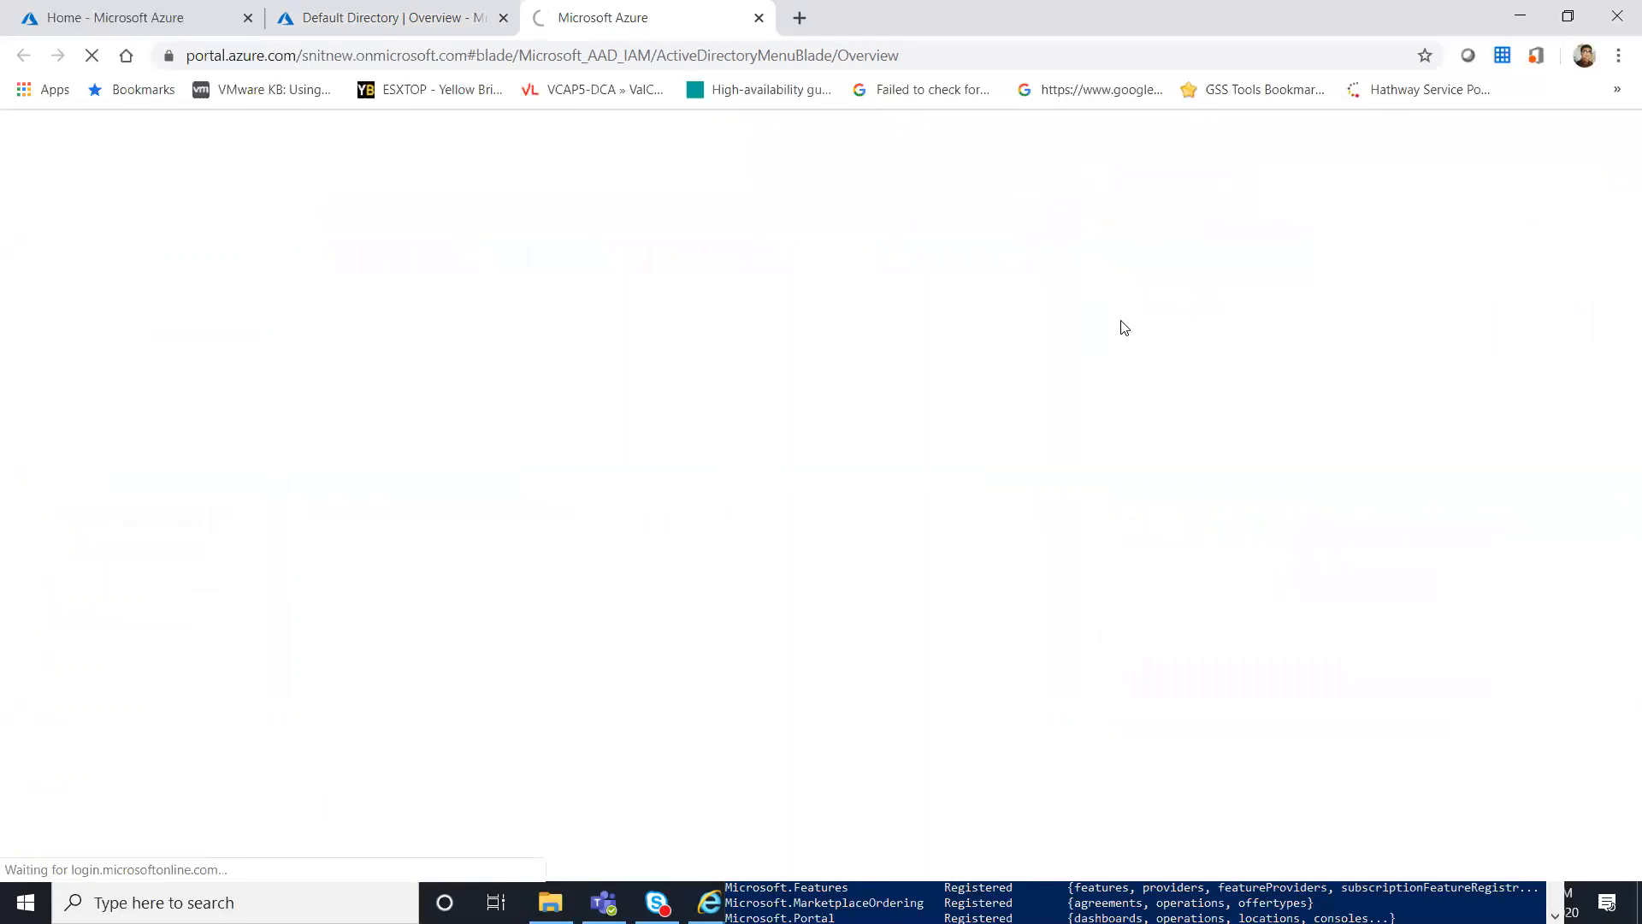
click(350, 11)
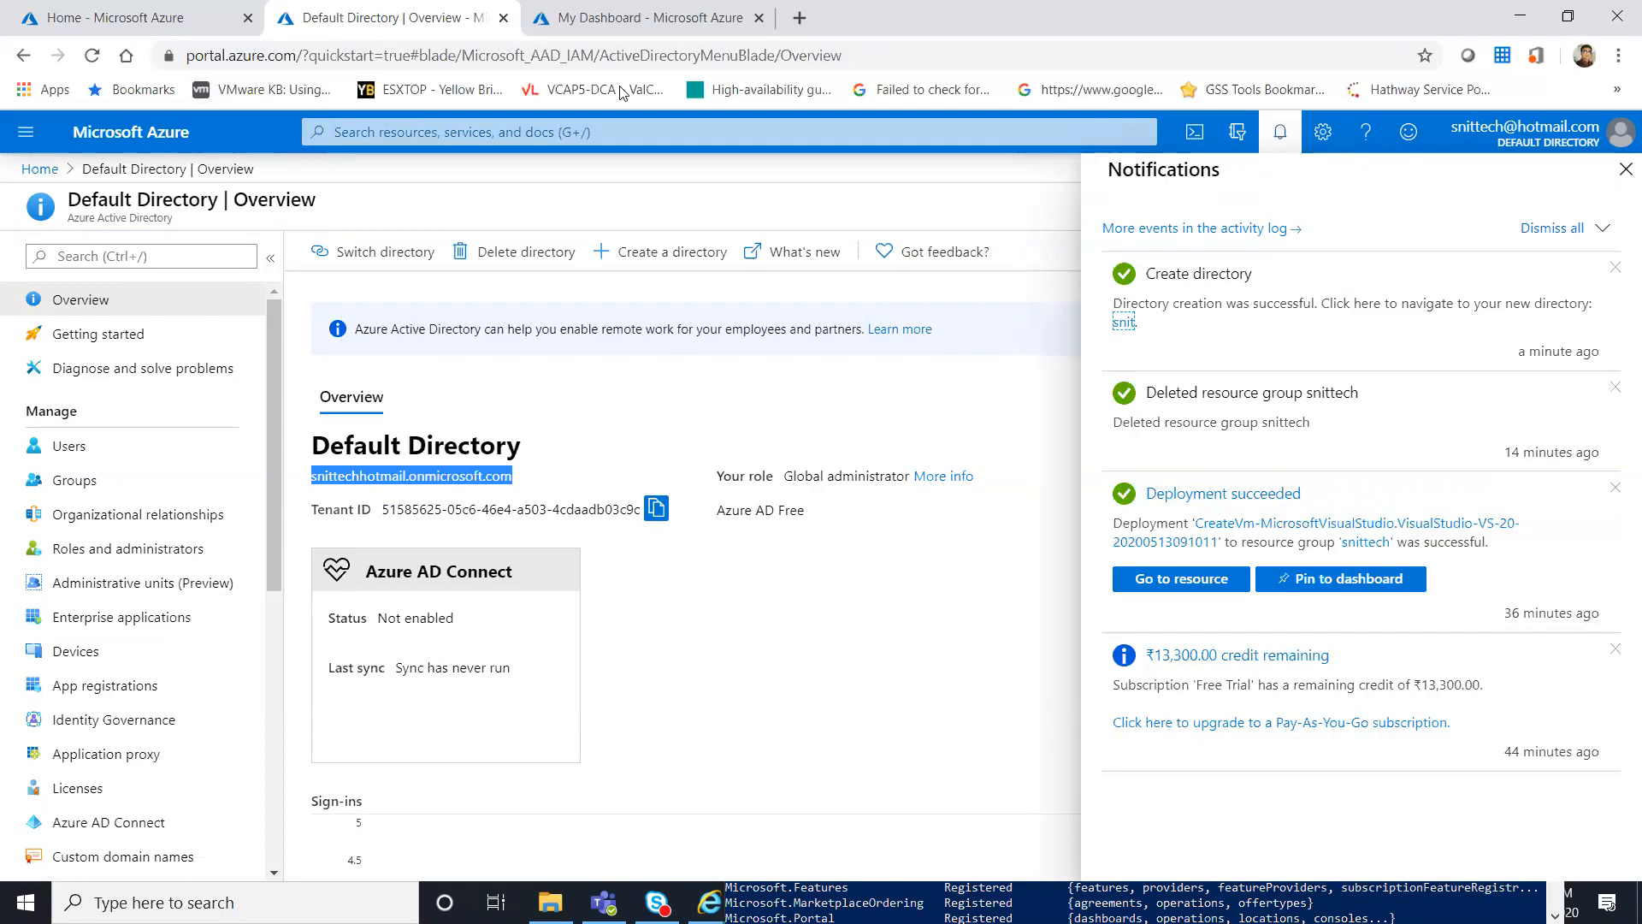
click(626, 18)
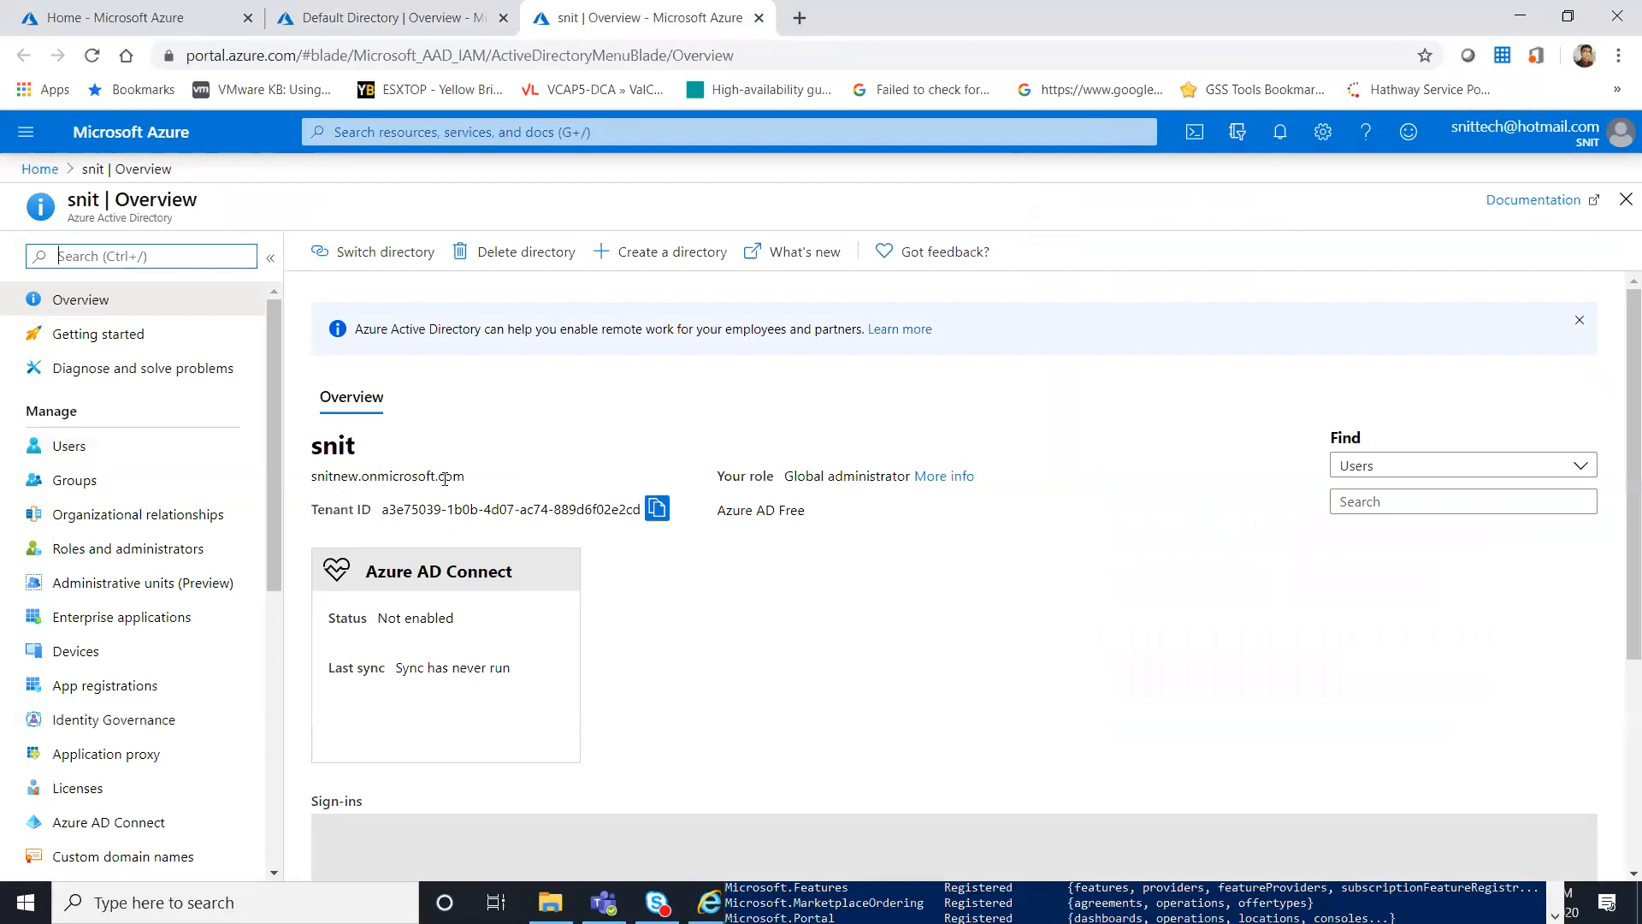
drag(466, 483, 313, 479)
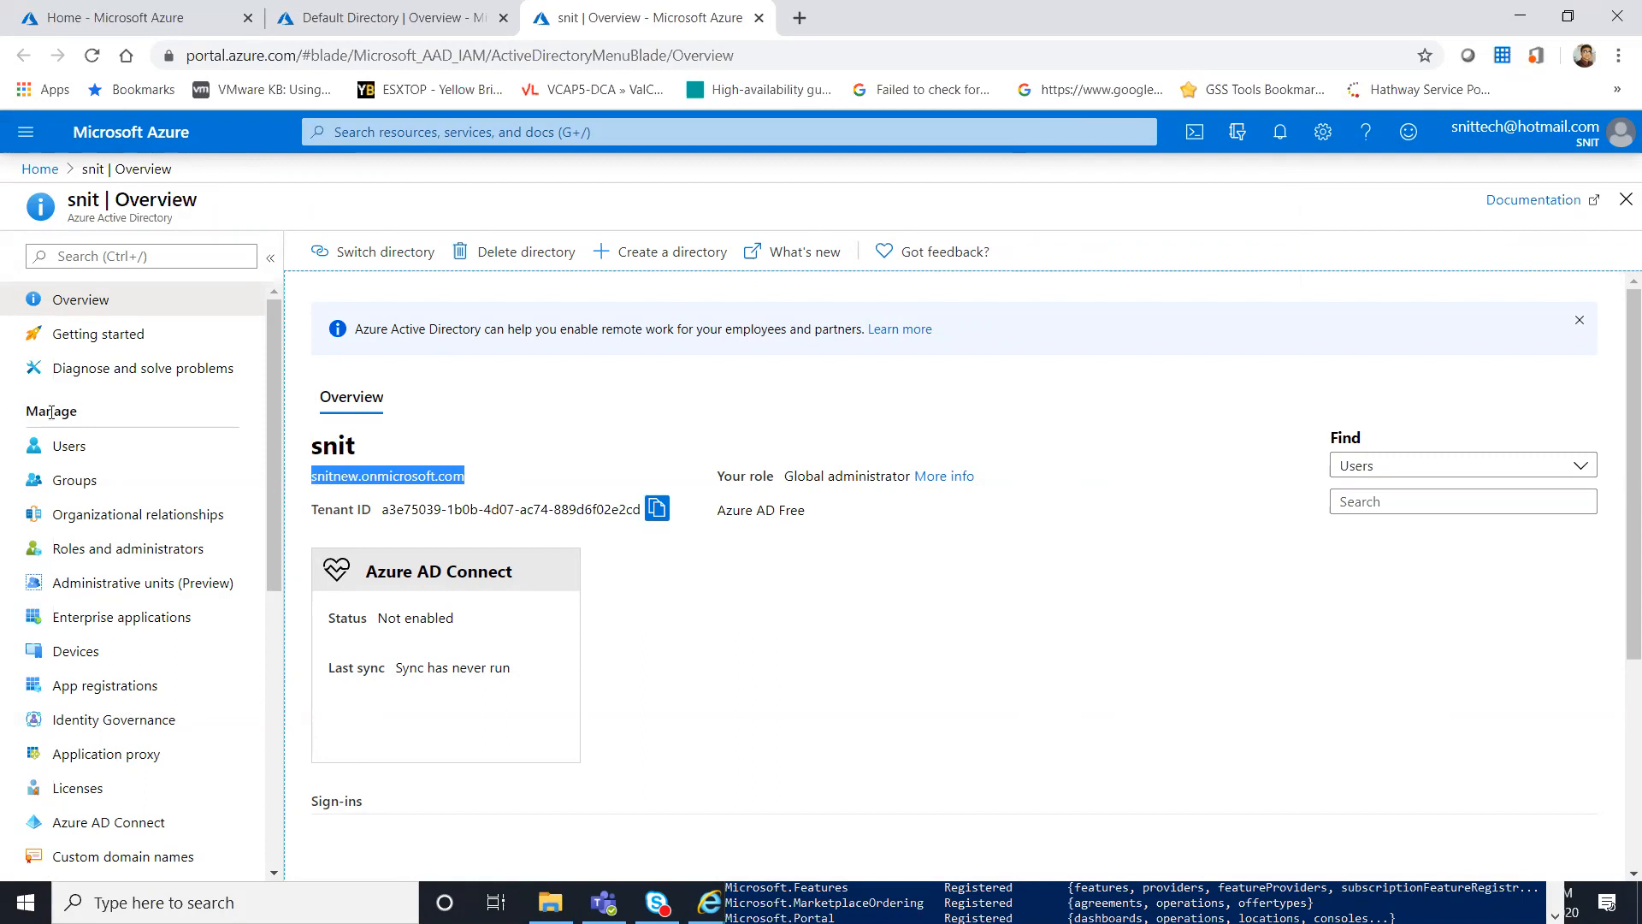
- Open the snit directory's user list and start creating a new user
scroll(100, 444, down, 1)
click(101, 444)
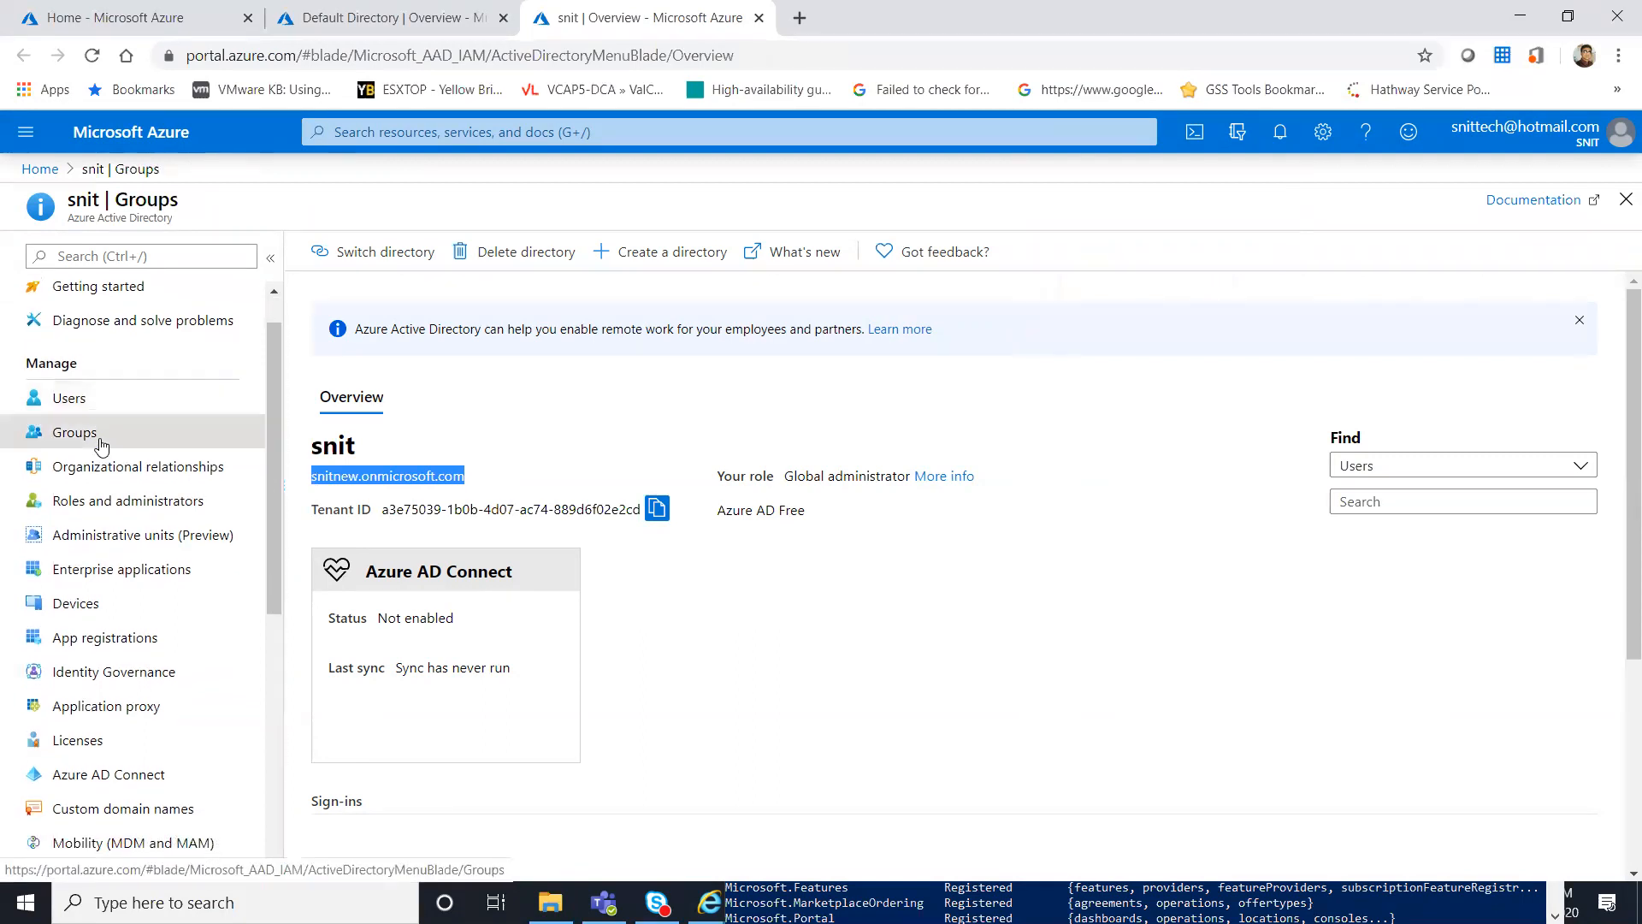
click(94, 414)
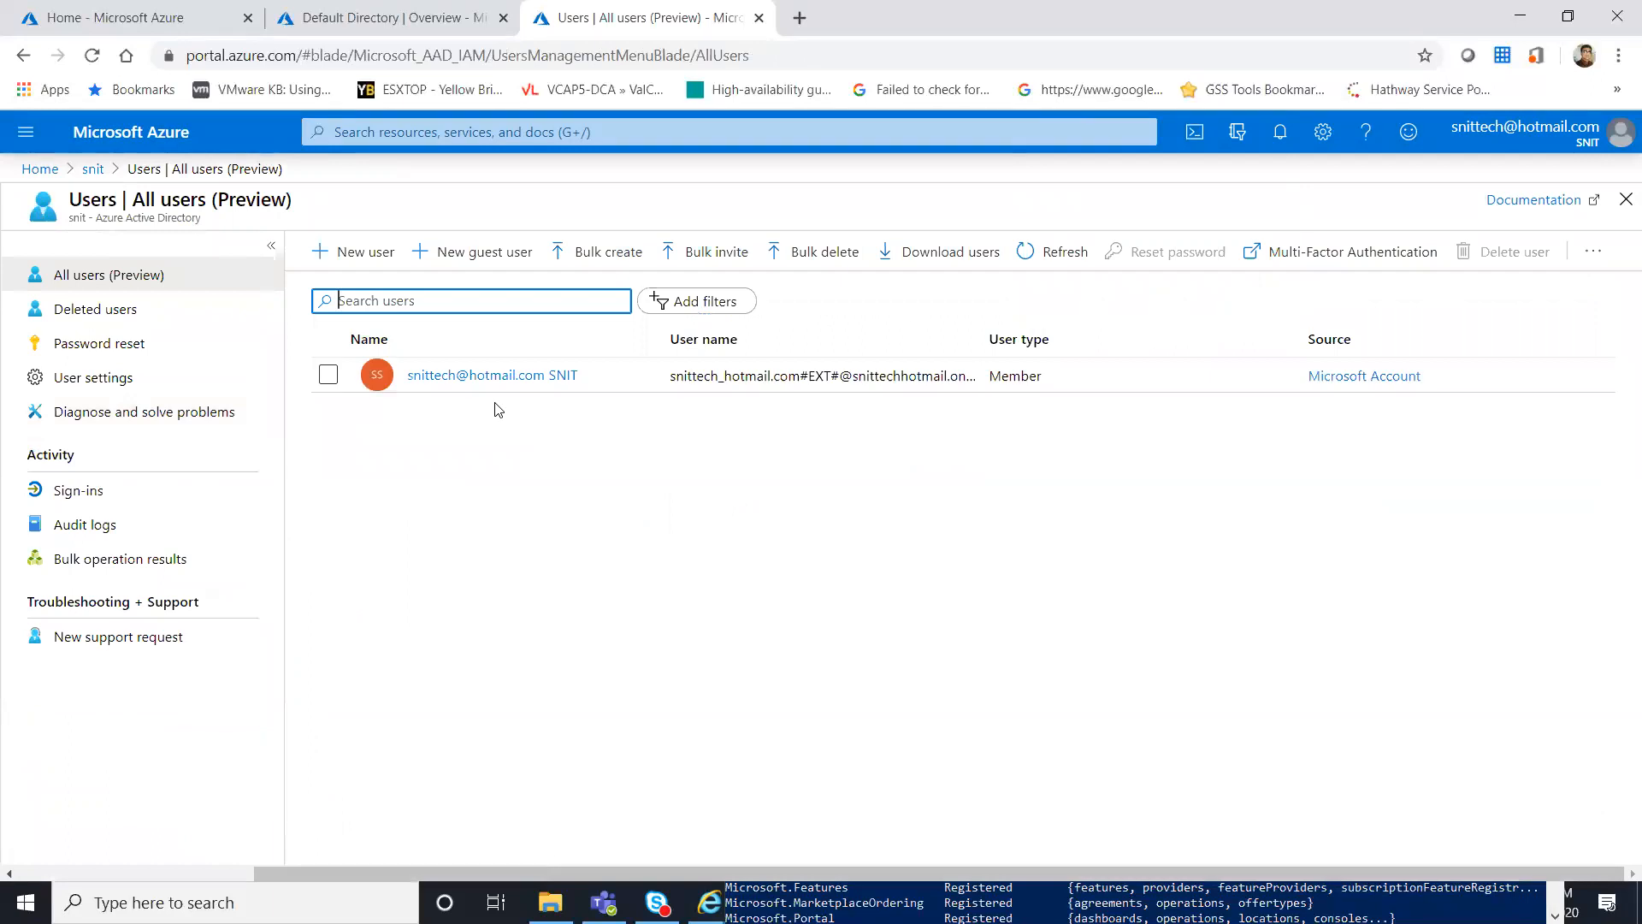
click(378, 263)
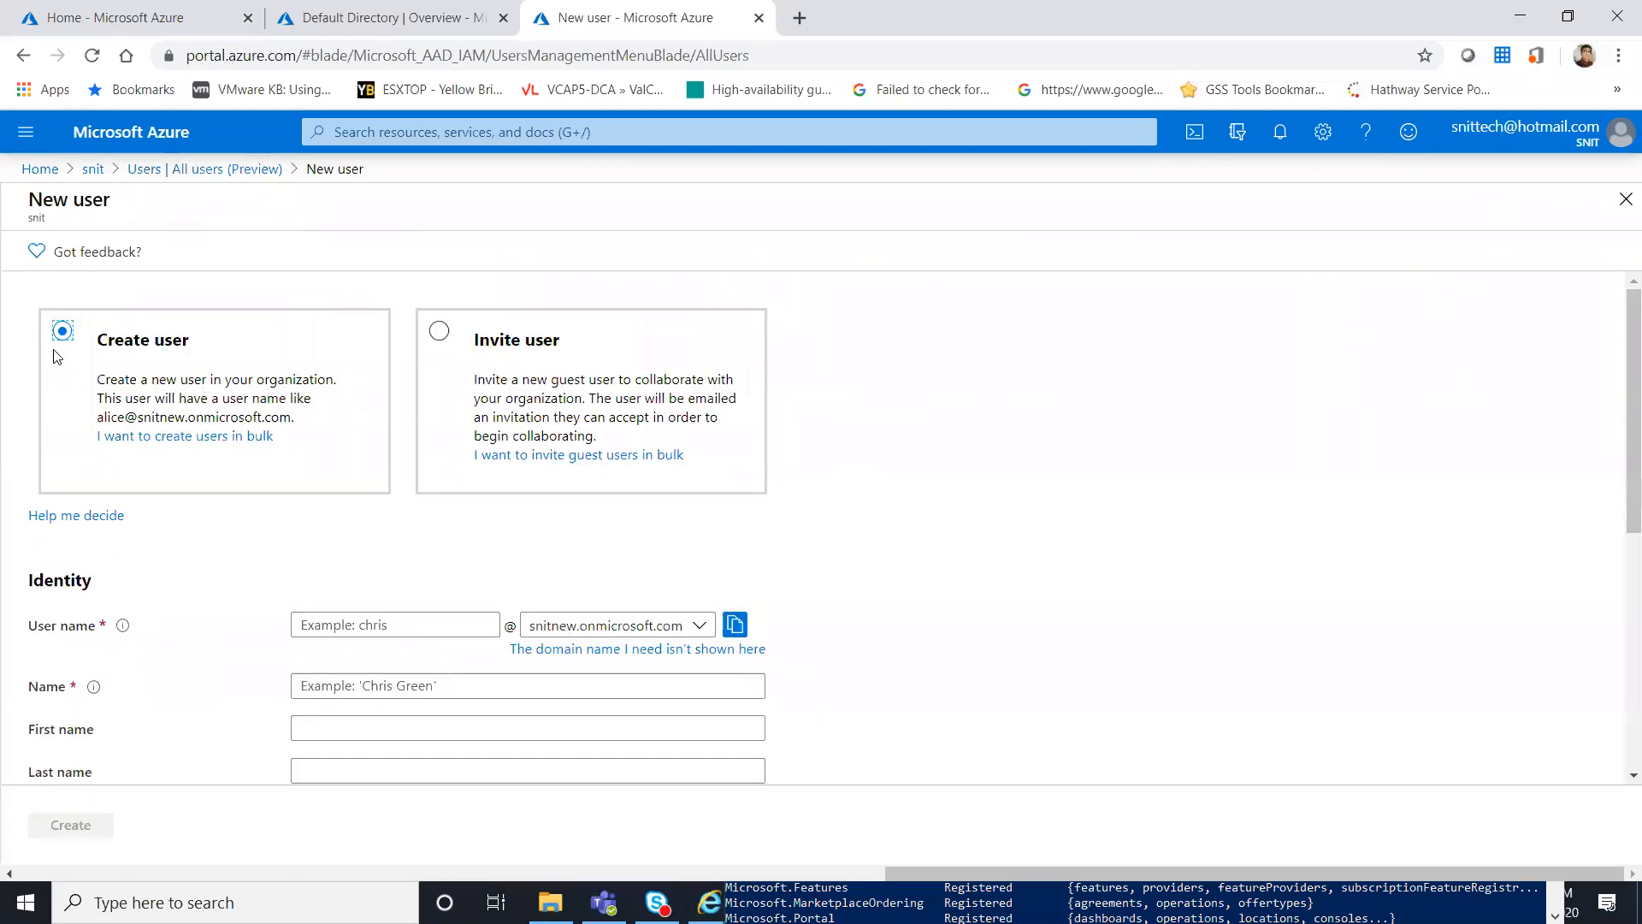
- Enter the new user's user name and display name in the identity details, using the person's first name for both
click(350, 622)
text(Dadiv)
key(BackSpace)
key(BackSpace)
key(BackSpace)
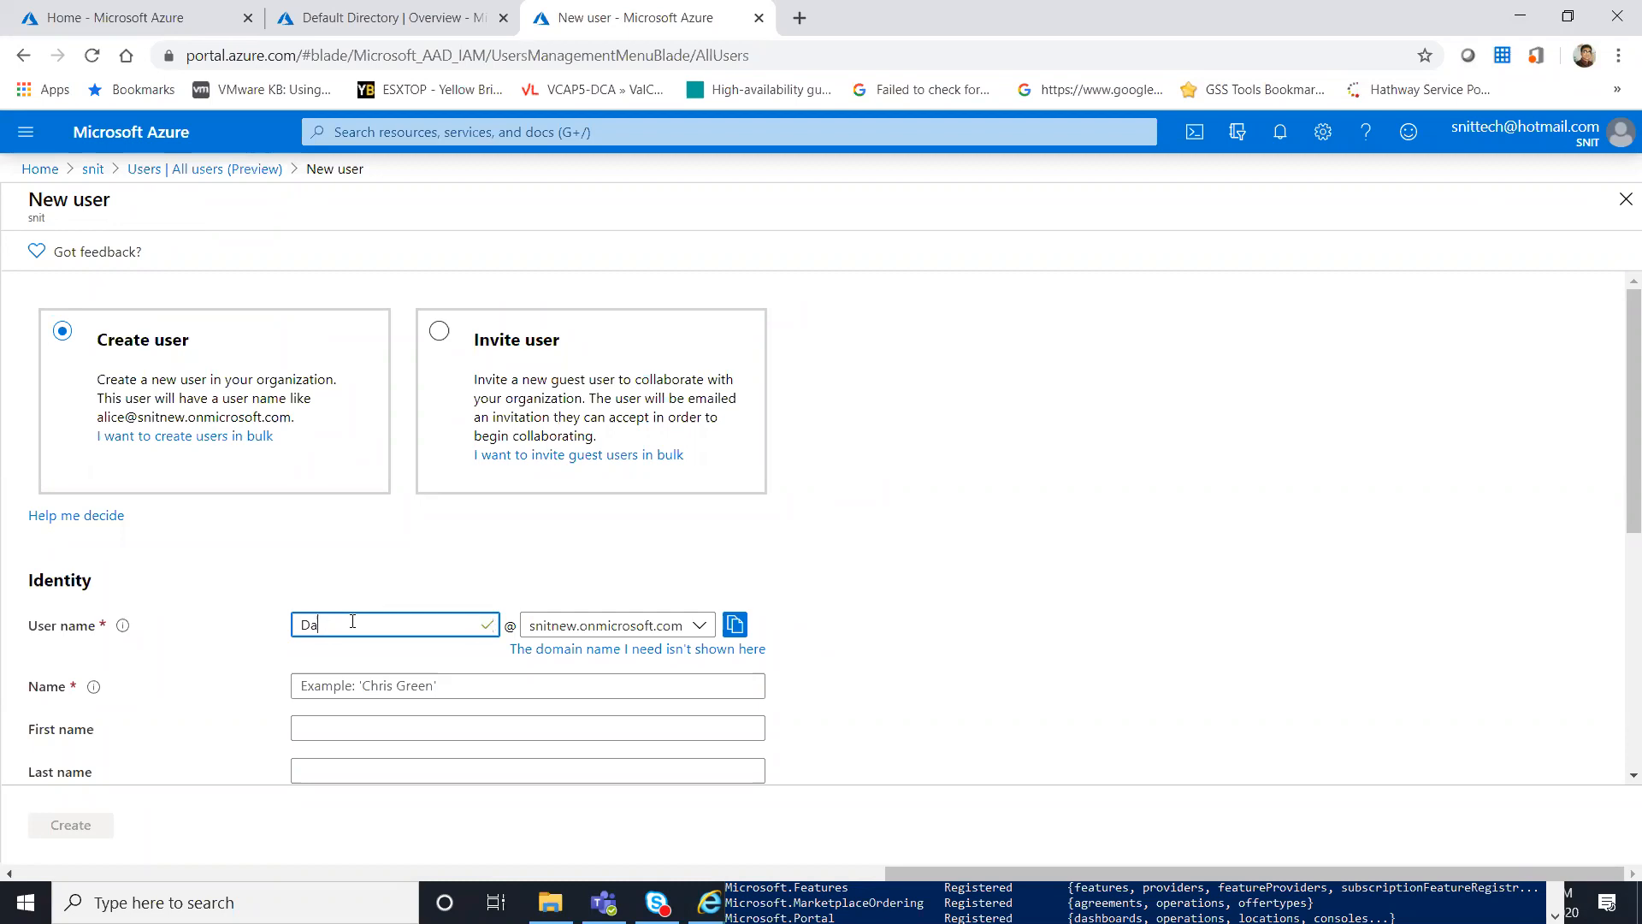
text(vid)
click(482, 685)
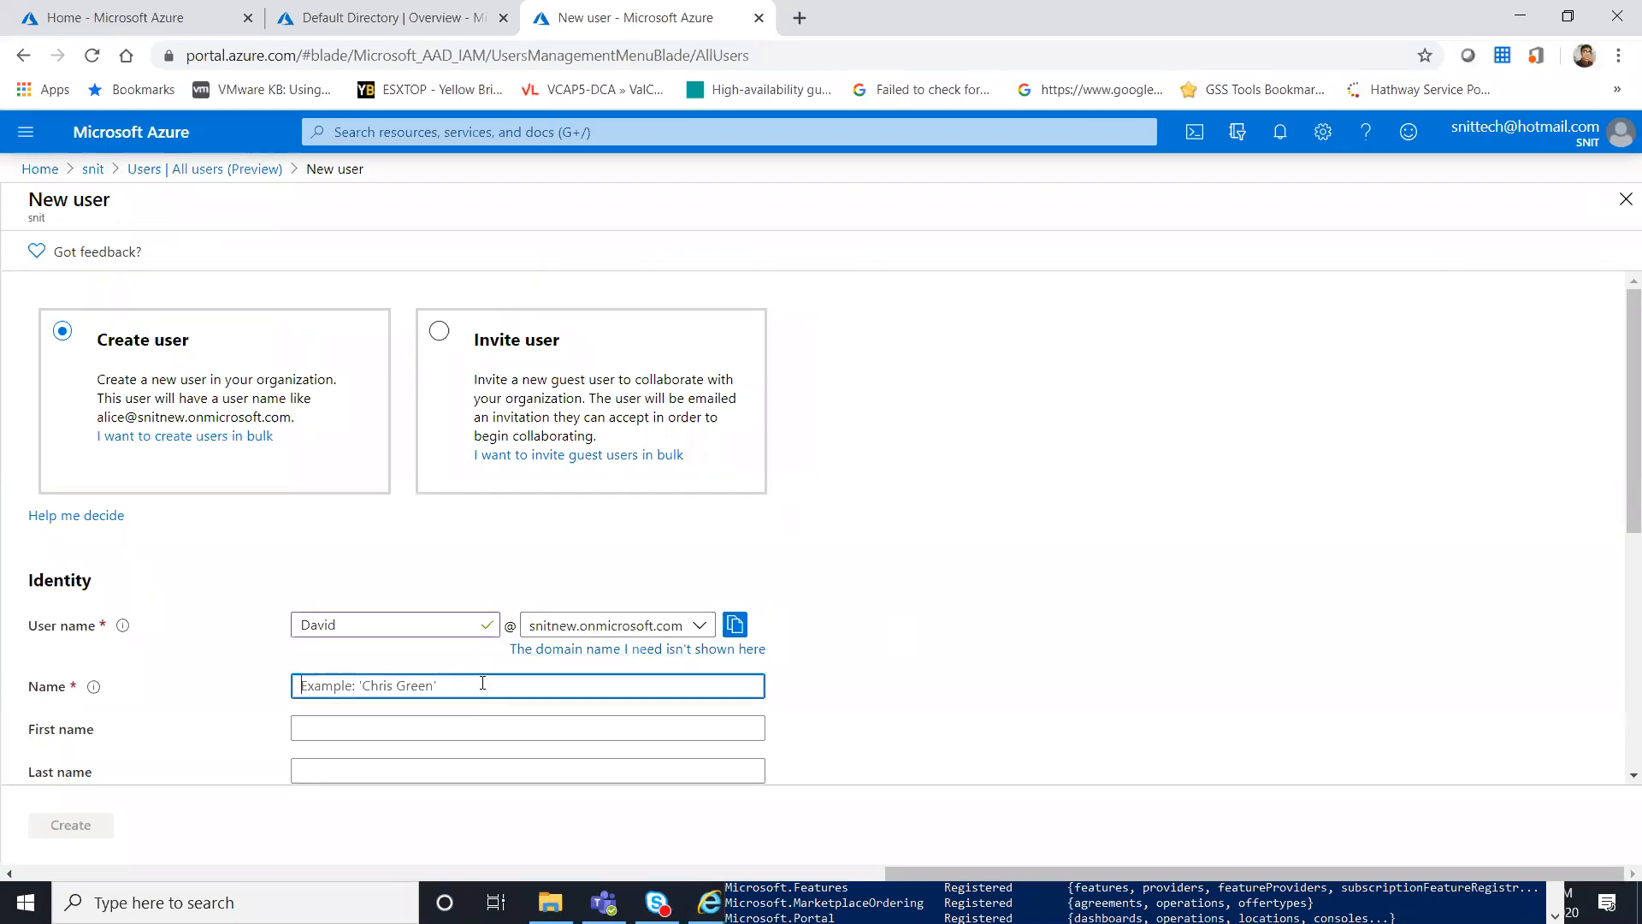
text(David)
scroll(482, 683, down, 1)
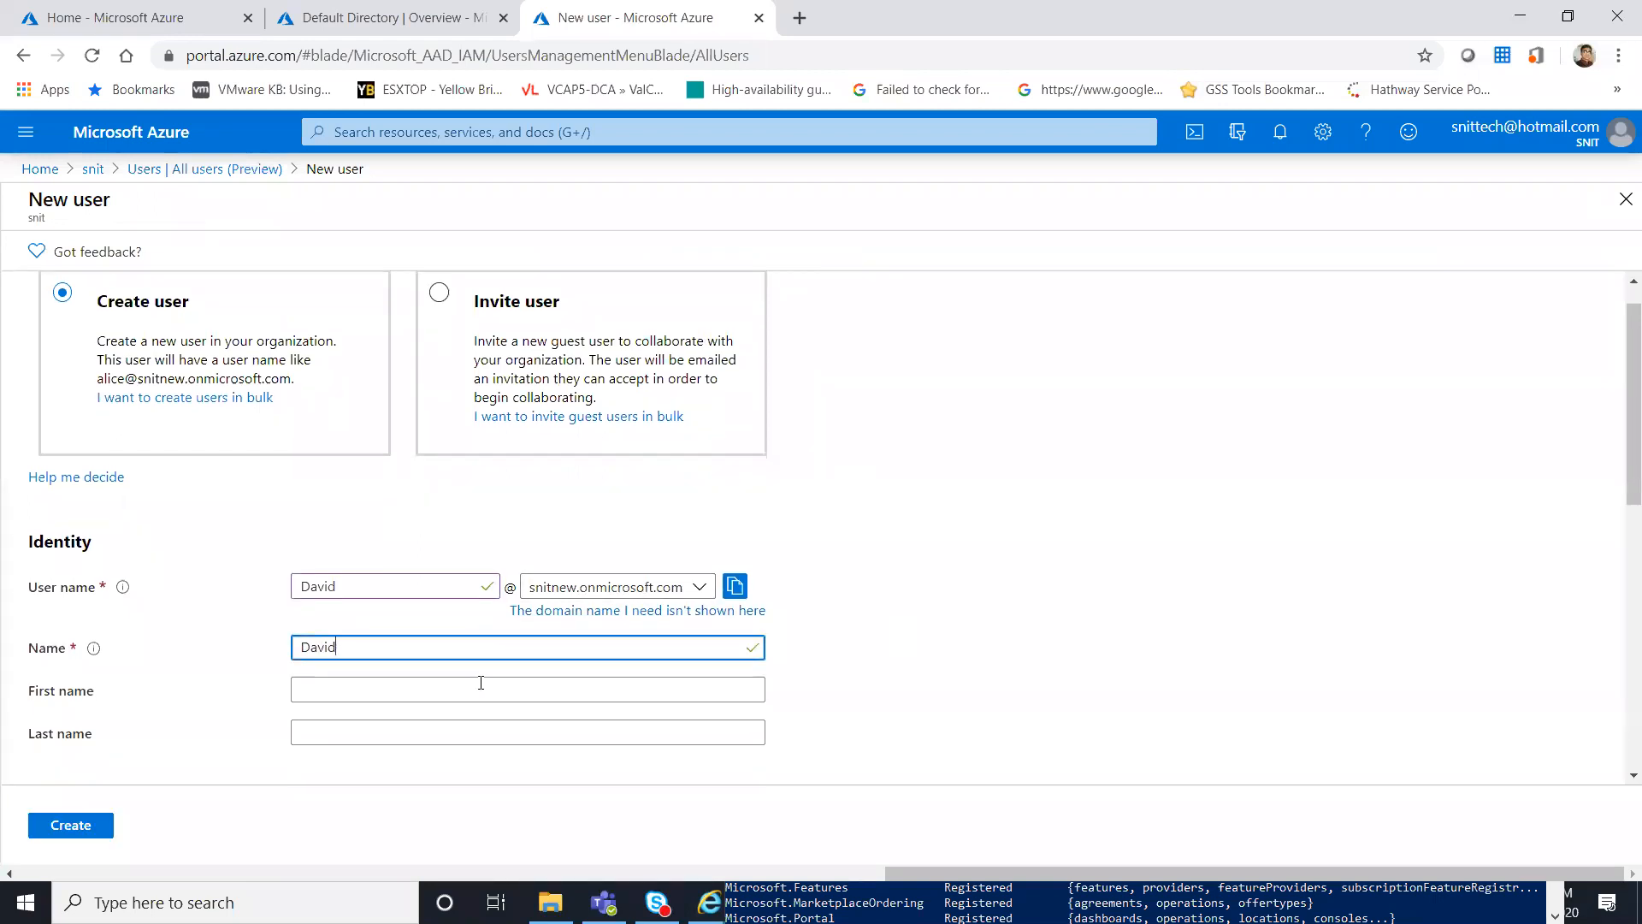
- Enter the new user's first name and last name in the identity details
click(451, 650)
text(AB)
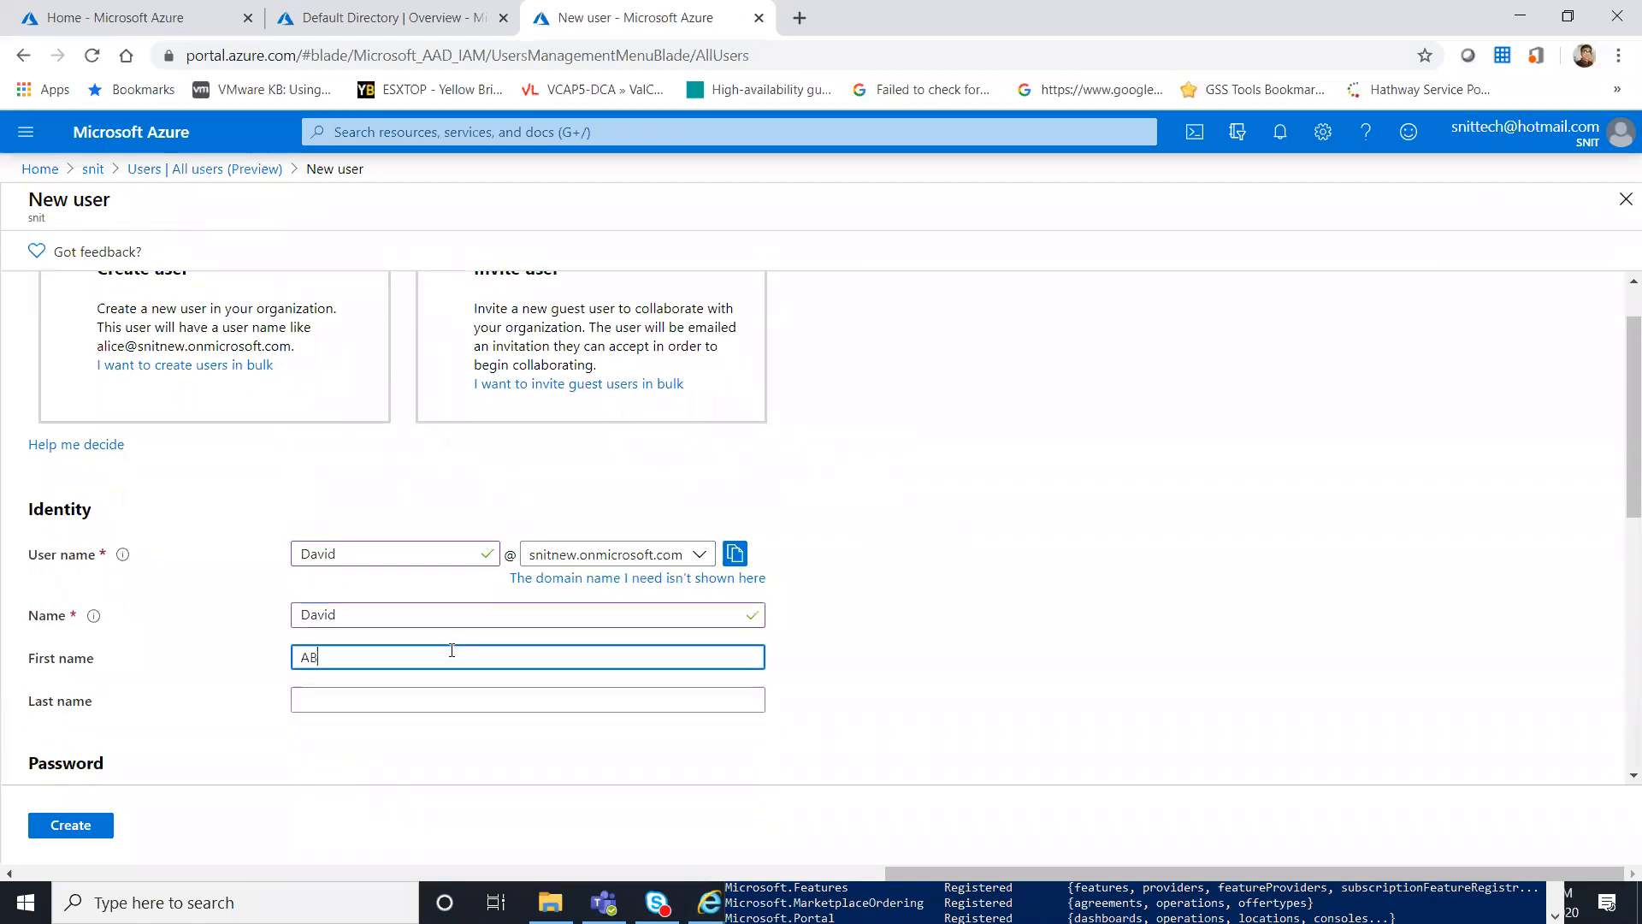
click(476, 700)
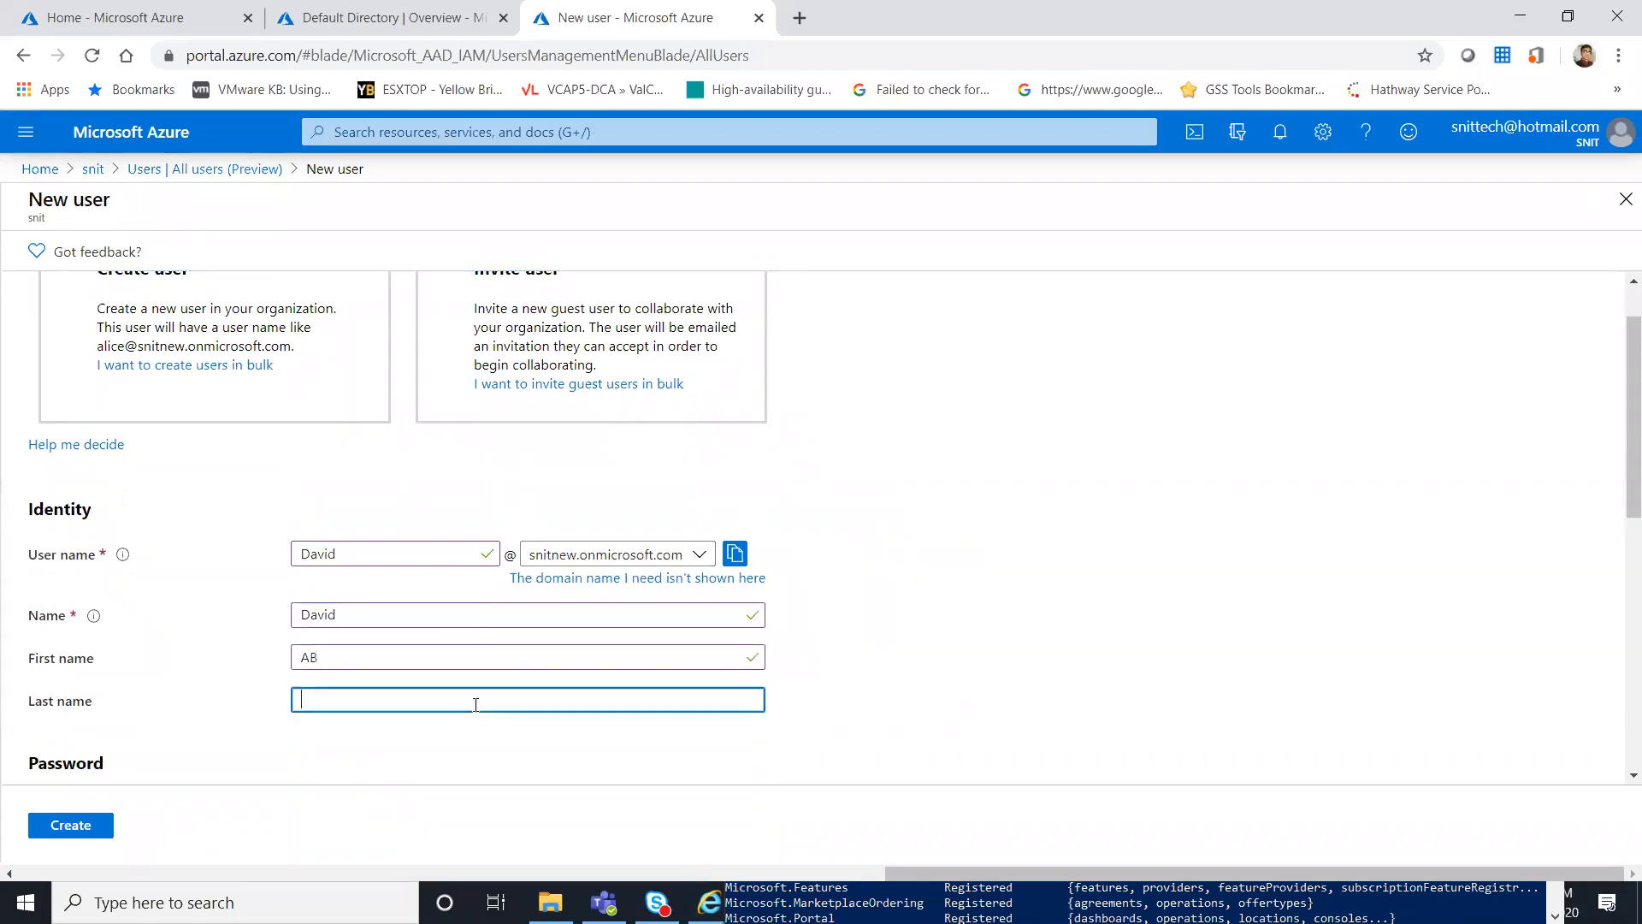
text(David)
scroll(1023, 711, down, 5)
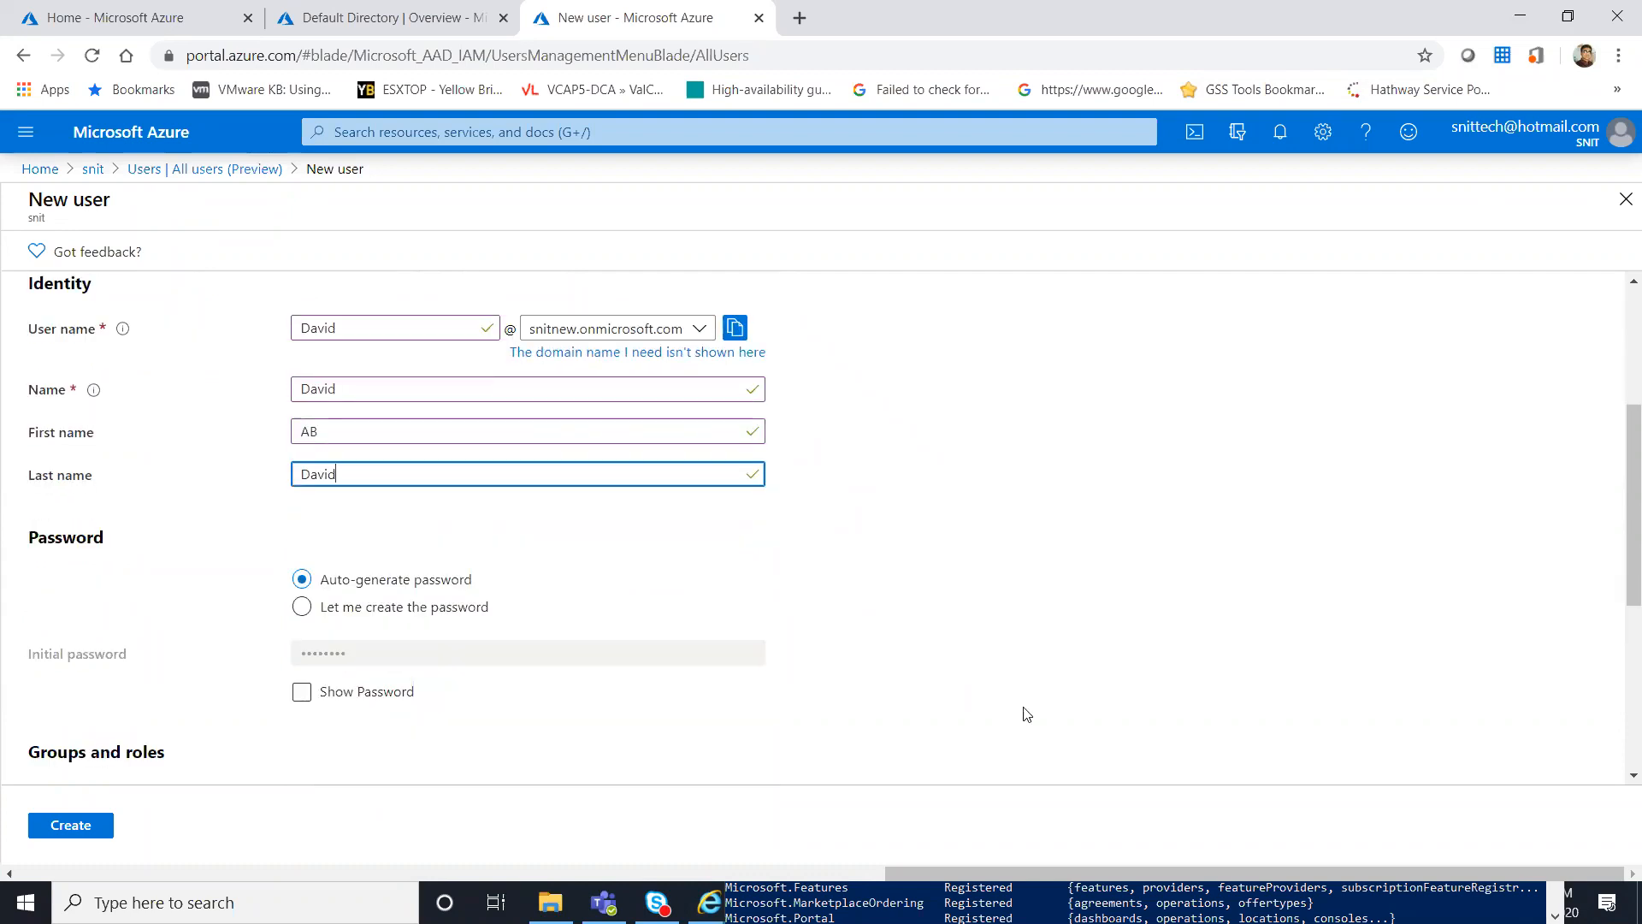
- Try the auto-generated password option for the new user and reveal the generated password
click(328, 430)
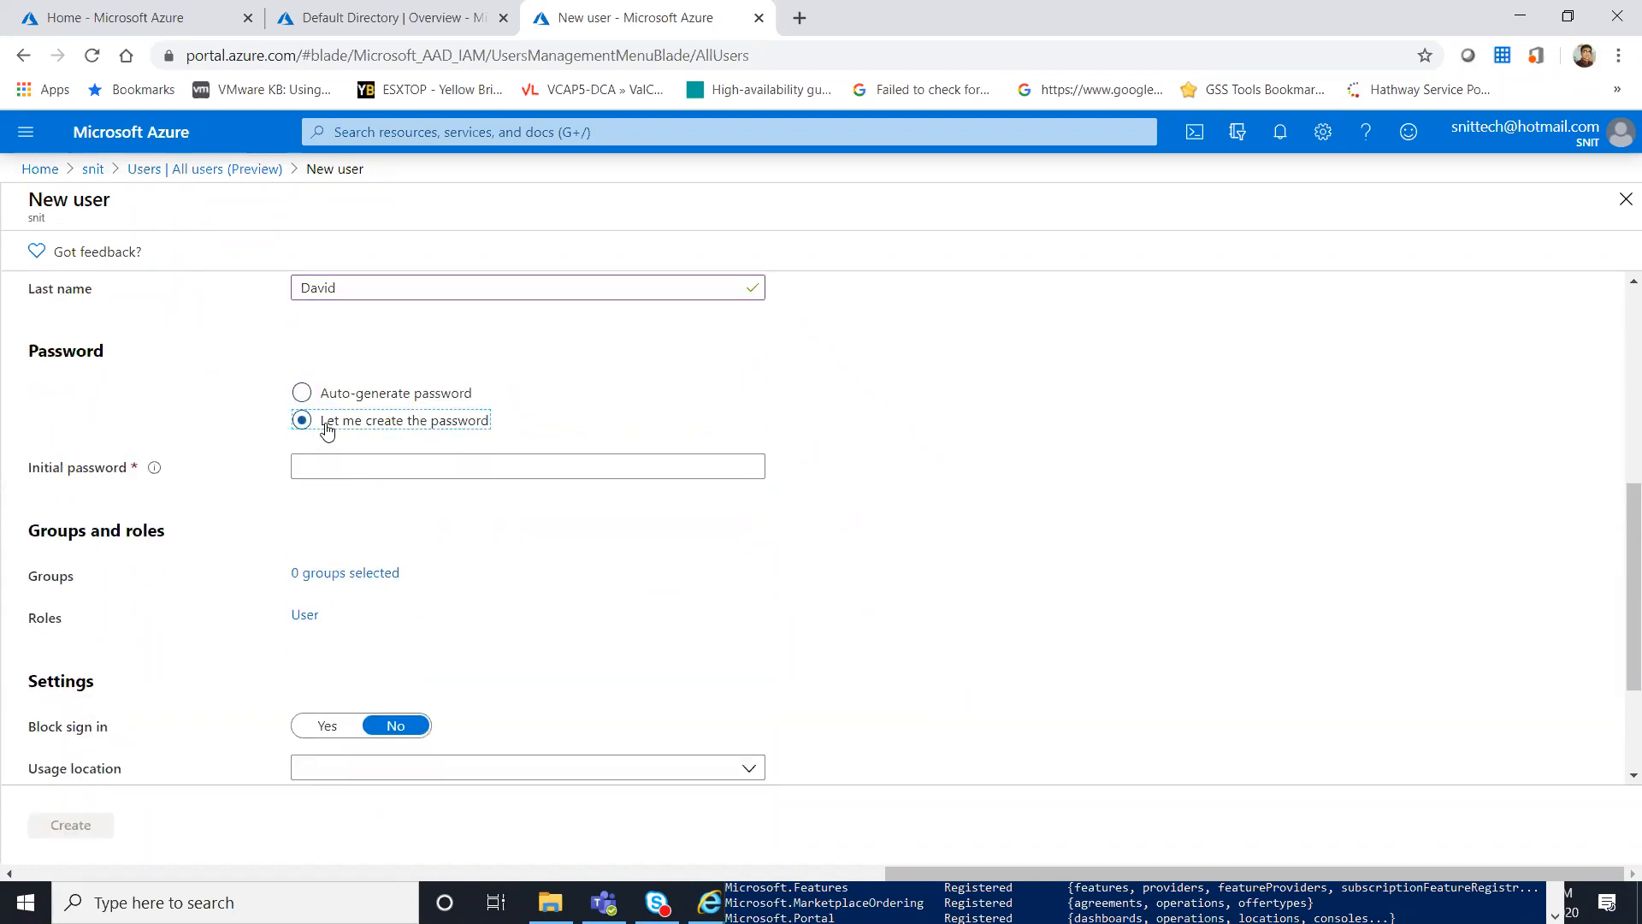
click(312, 408)
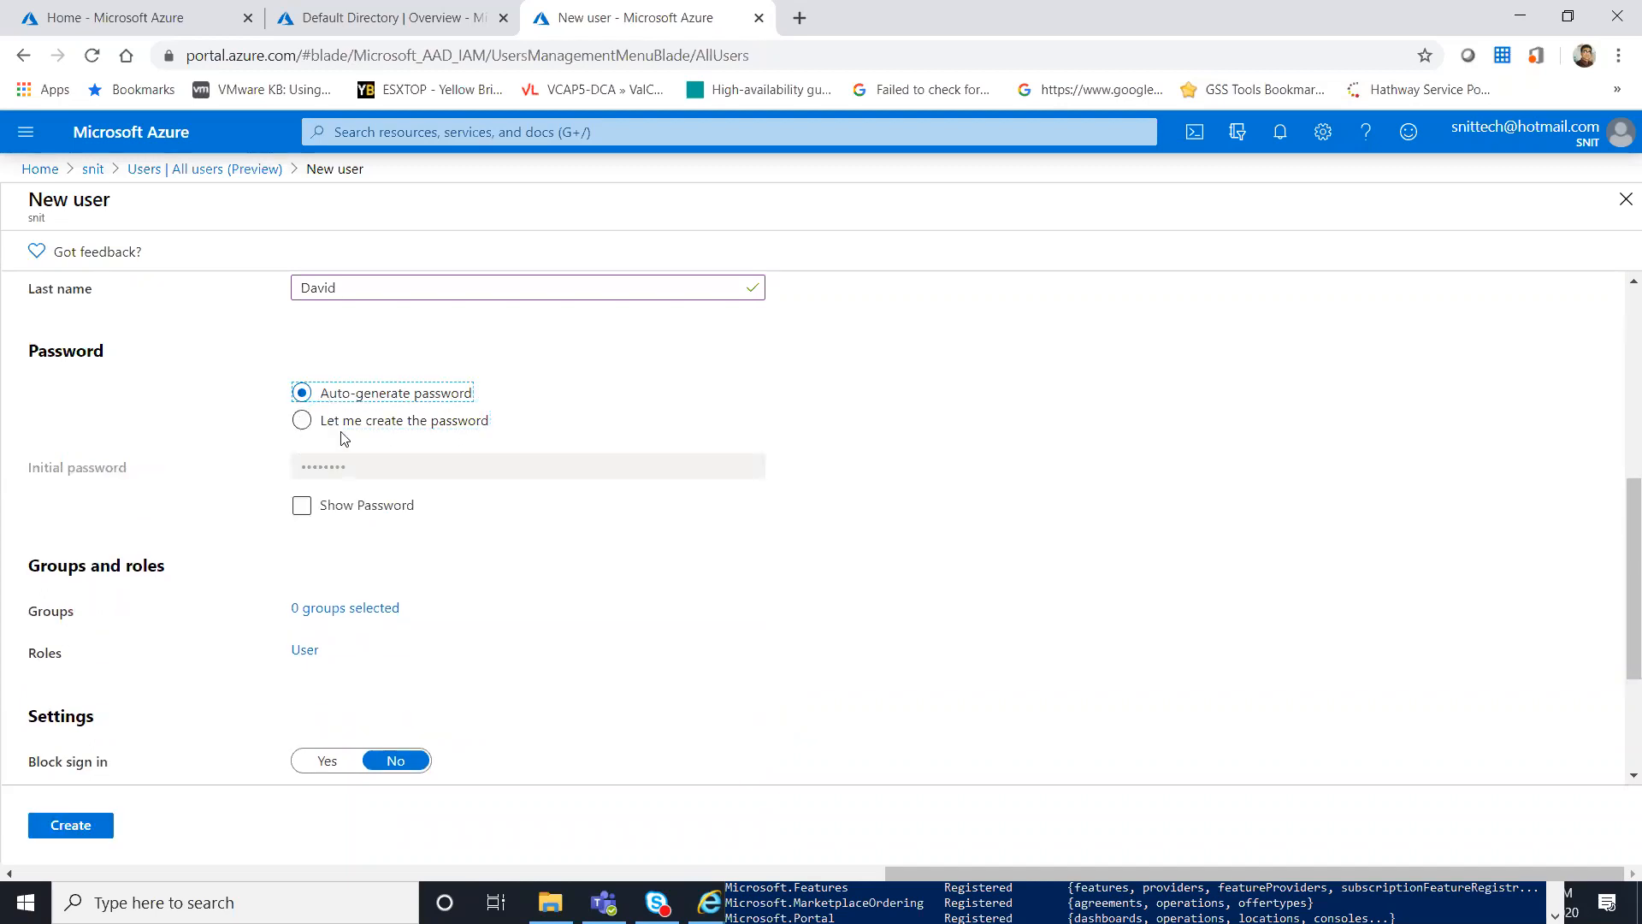
click(301, 508)
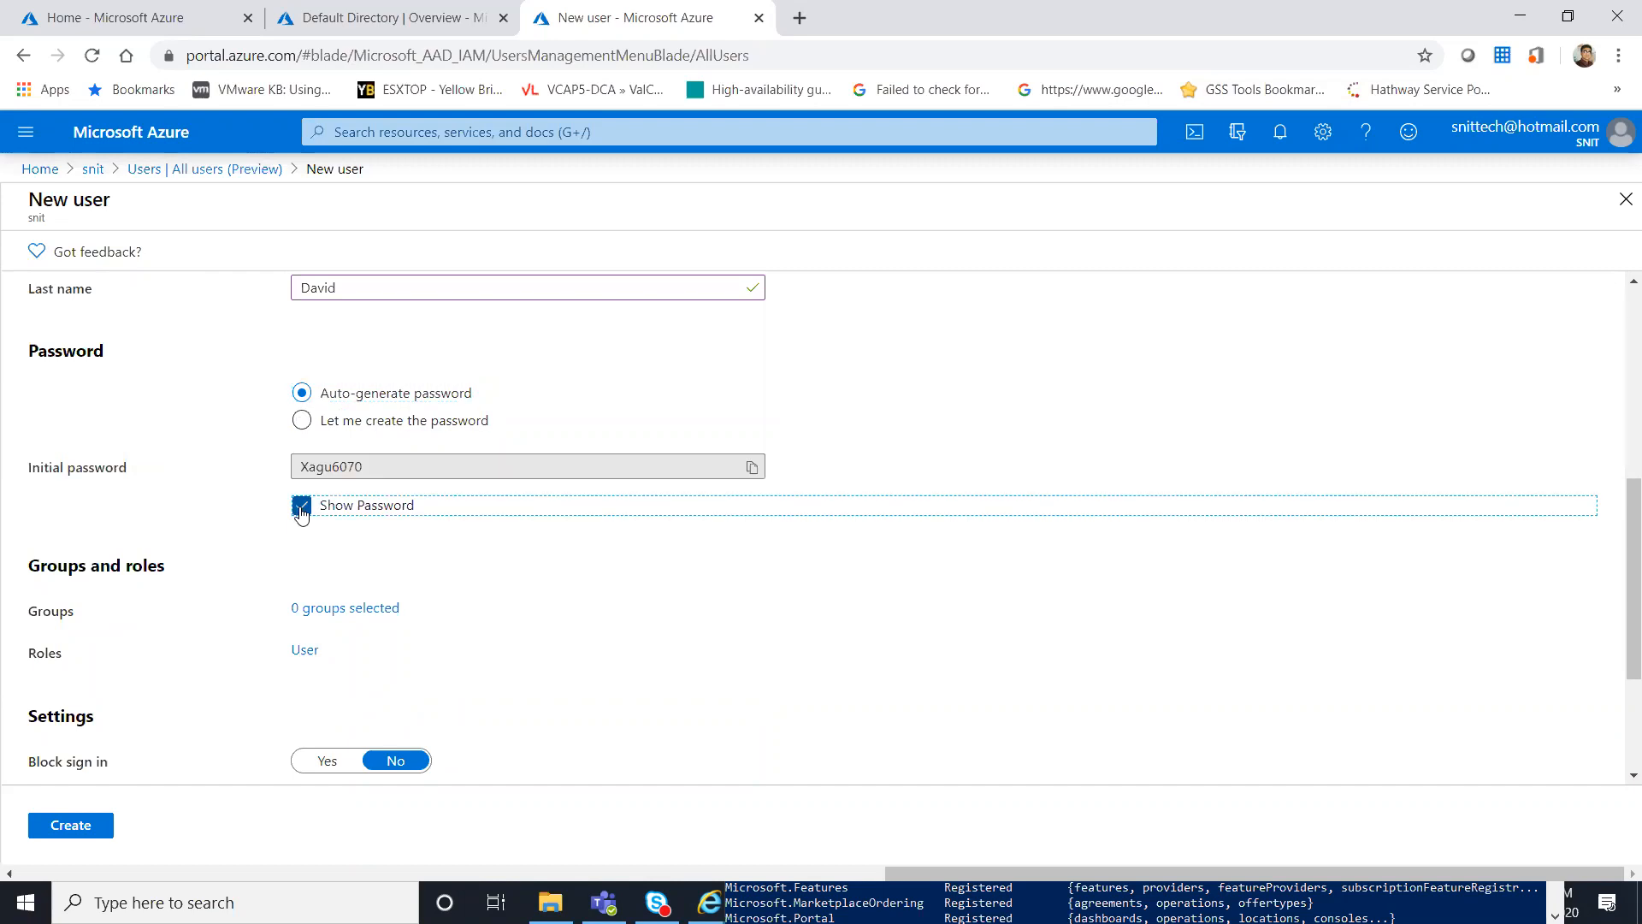
click(301, 508)
- Choose to create the new user's password manually and enter the initial password
click(303, 423)
click(368, 475)
text(***********)
click(722, 649)
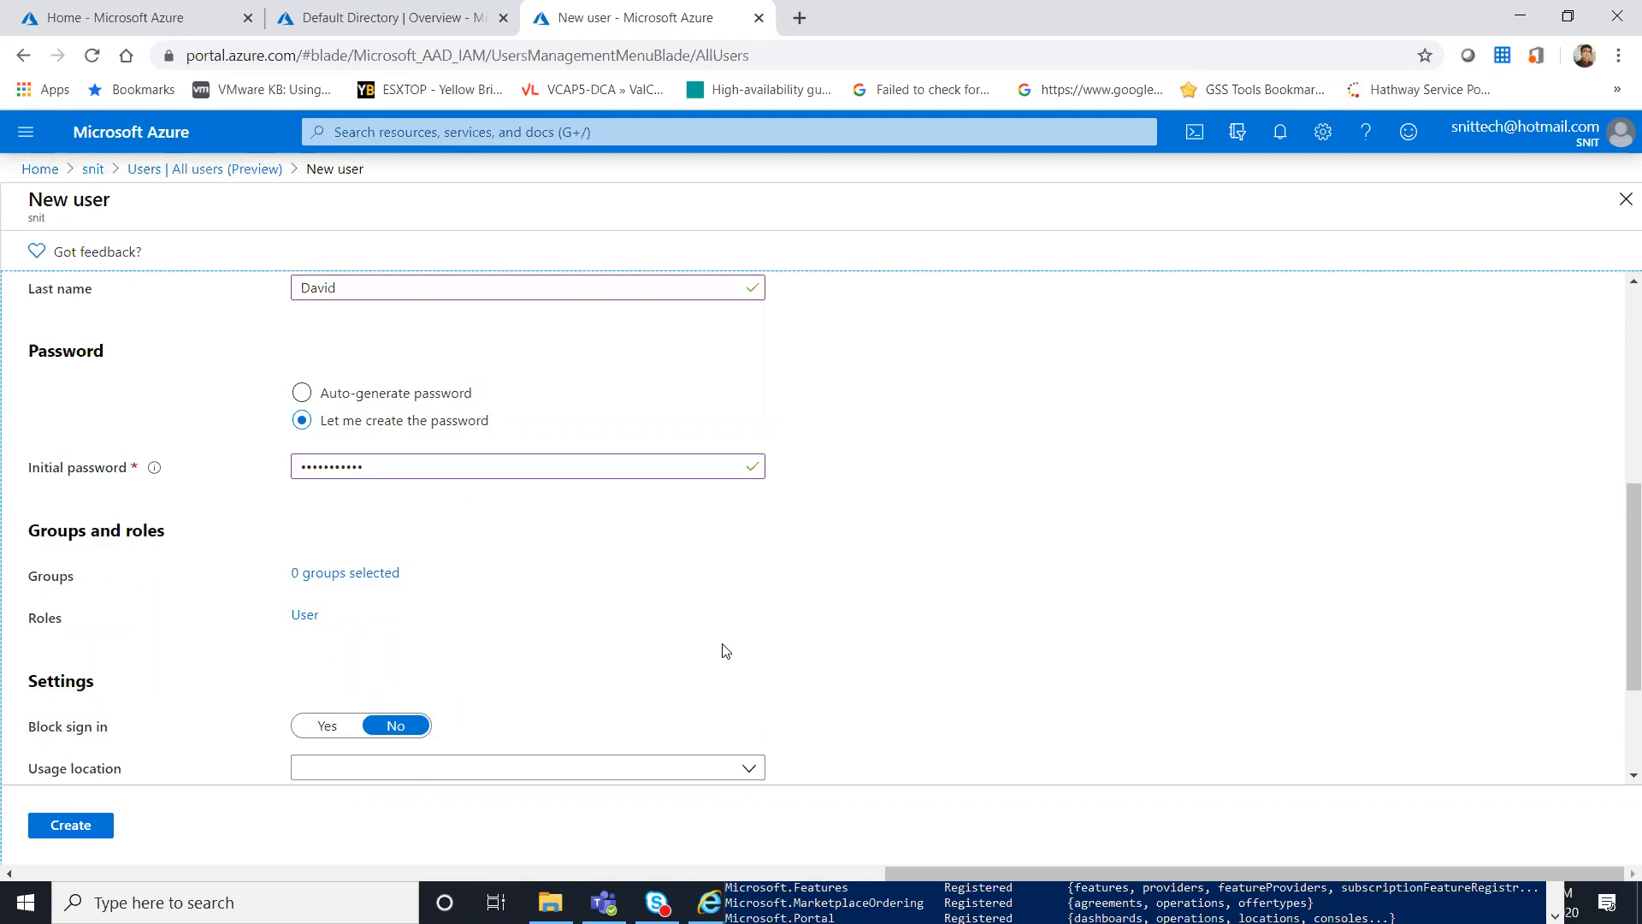
- Set the job title to HR recruiter and the department to HR DEP, and create the user
scroll(722, 649, down, 2)
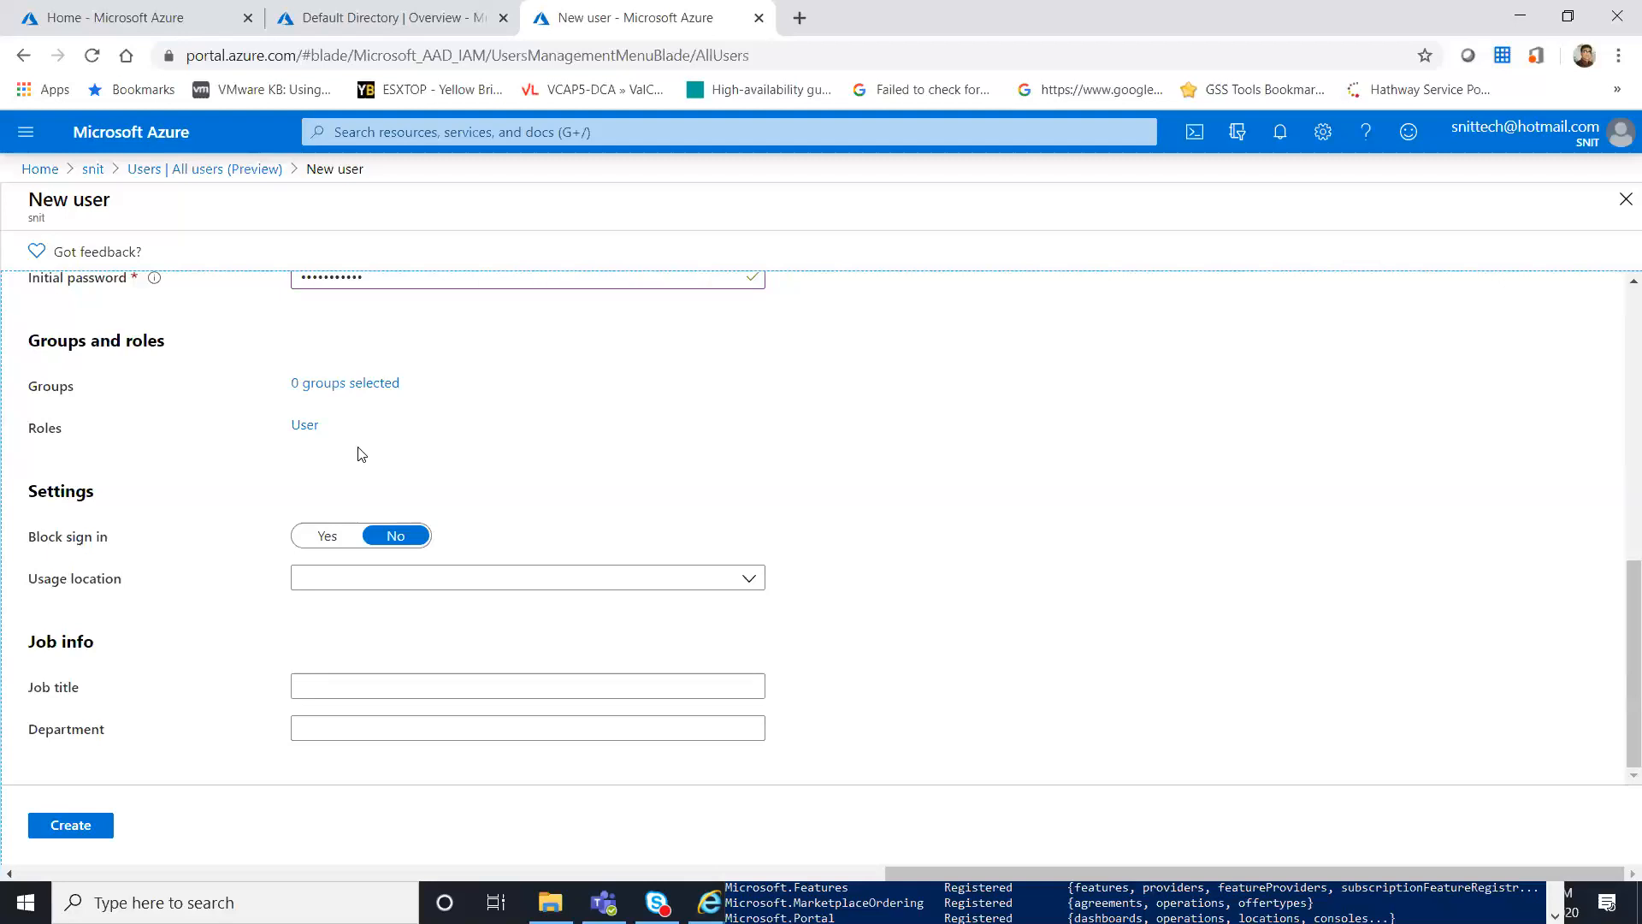
click(378, 685)
text(HR)
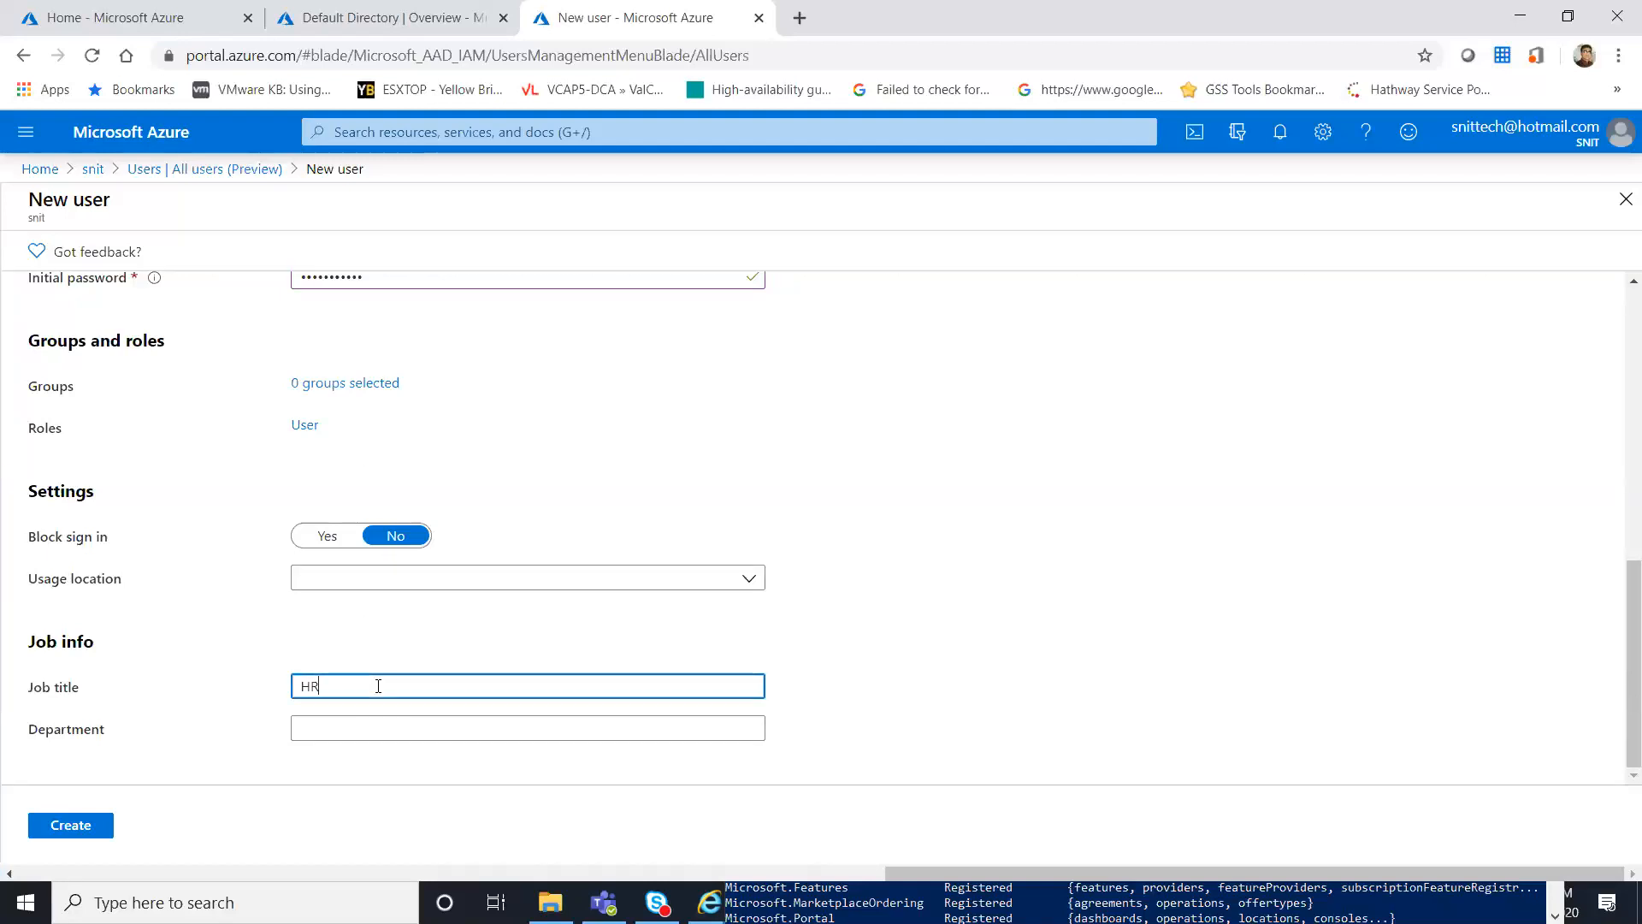
text( recruiter)
click(378, 724)
text(HR DEP)
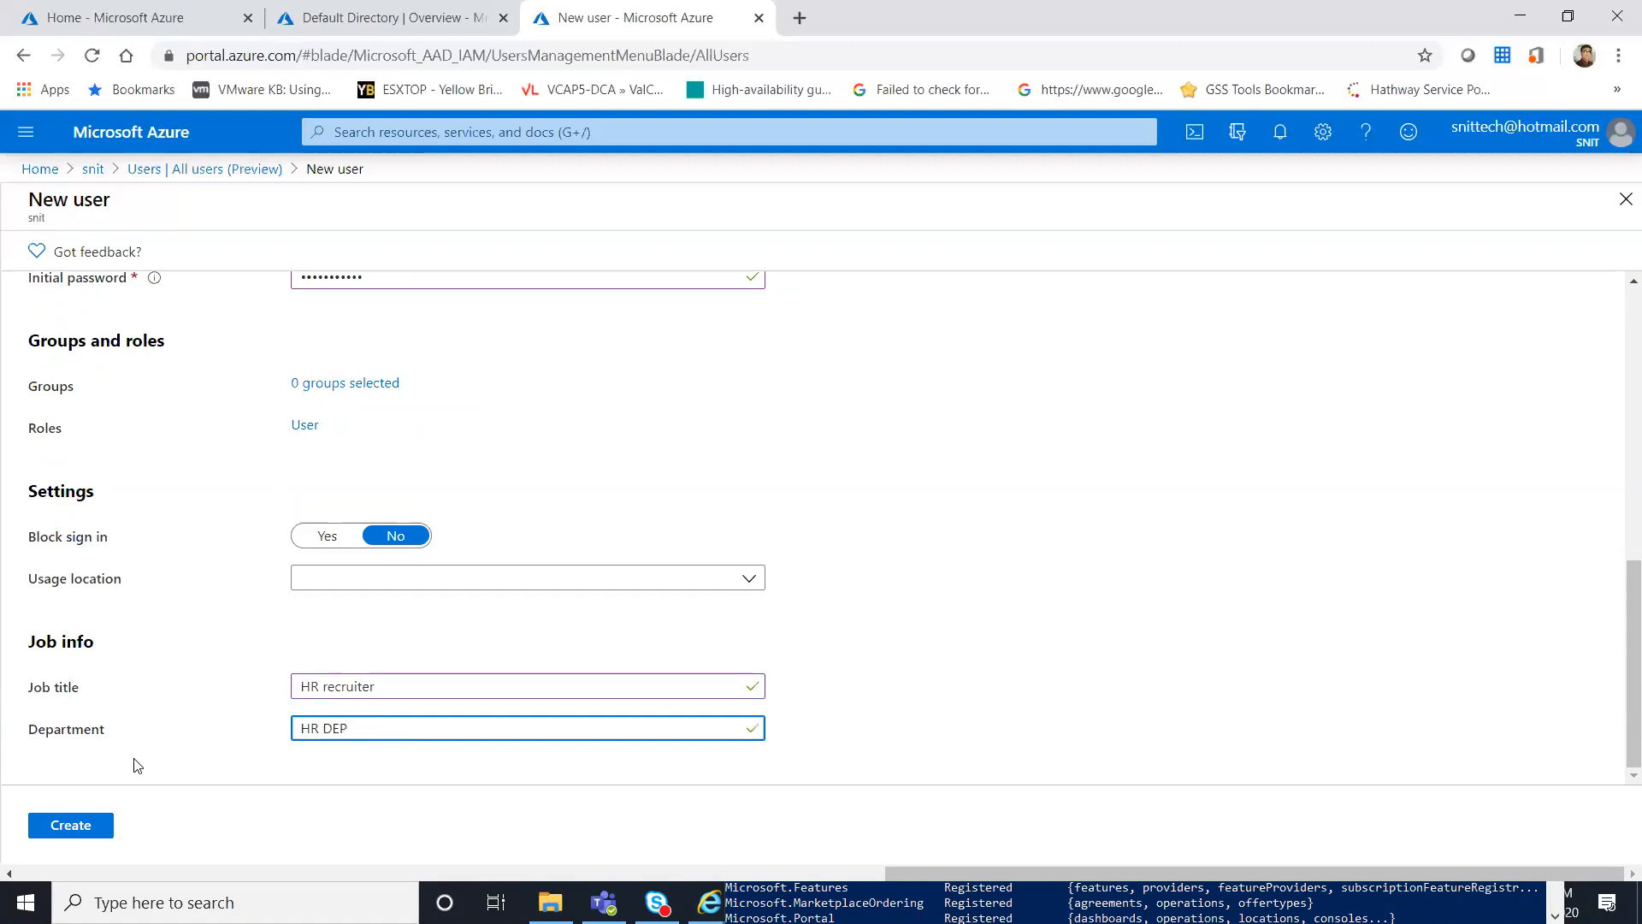
click(102, 826)
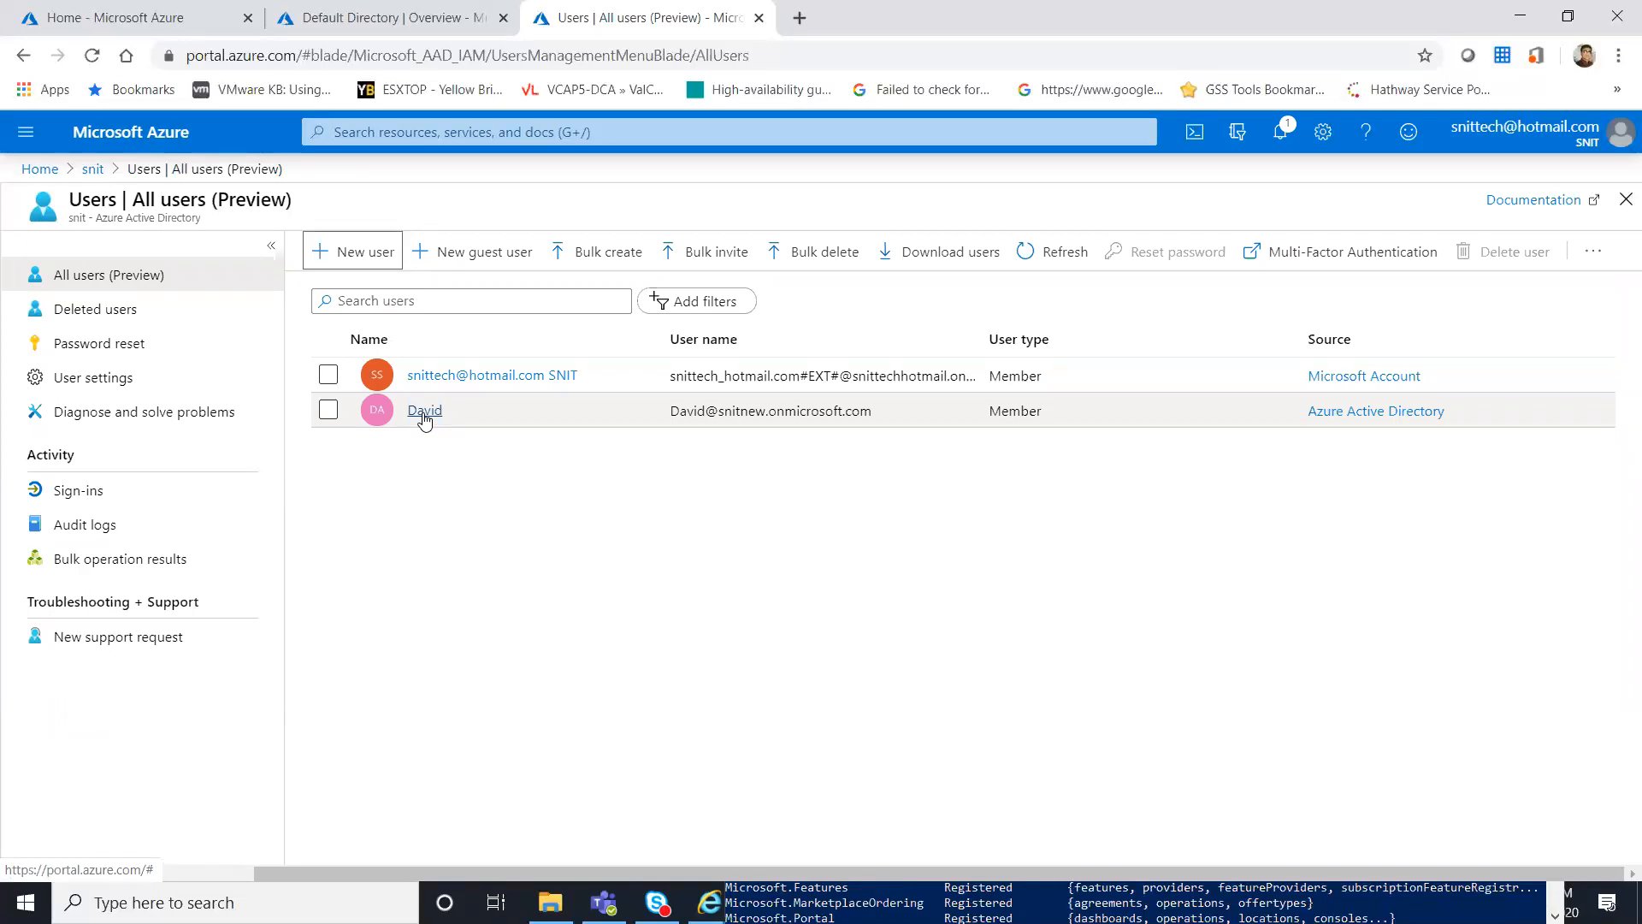
- Start inviting a new guest user and paste the guest's email address into the identity details
click(444, 256)
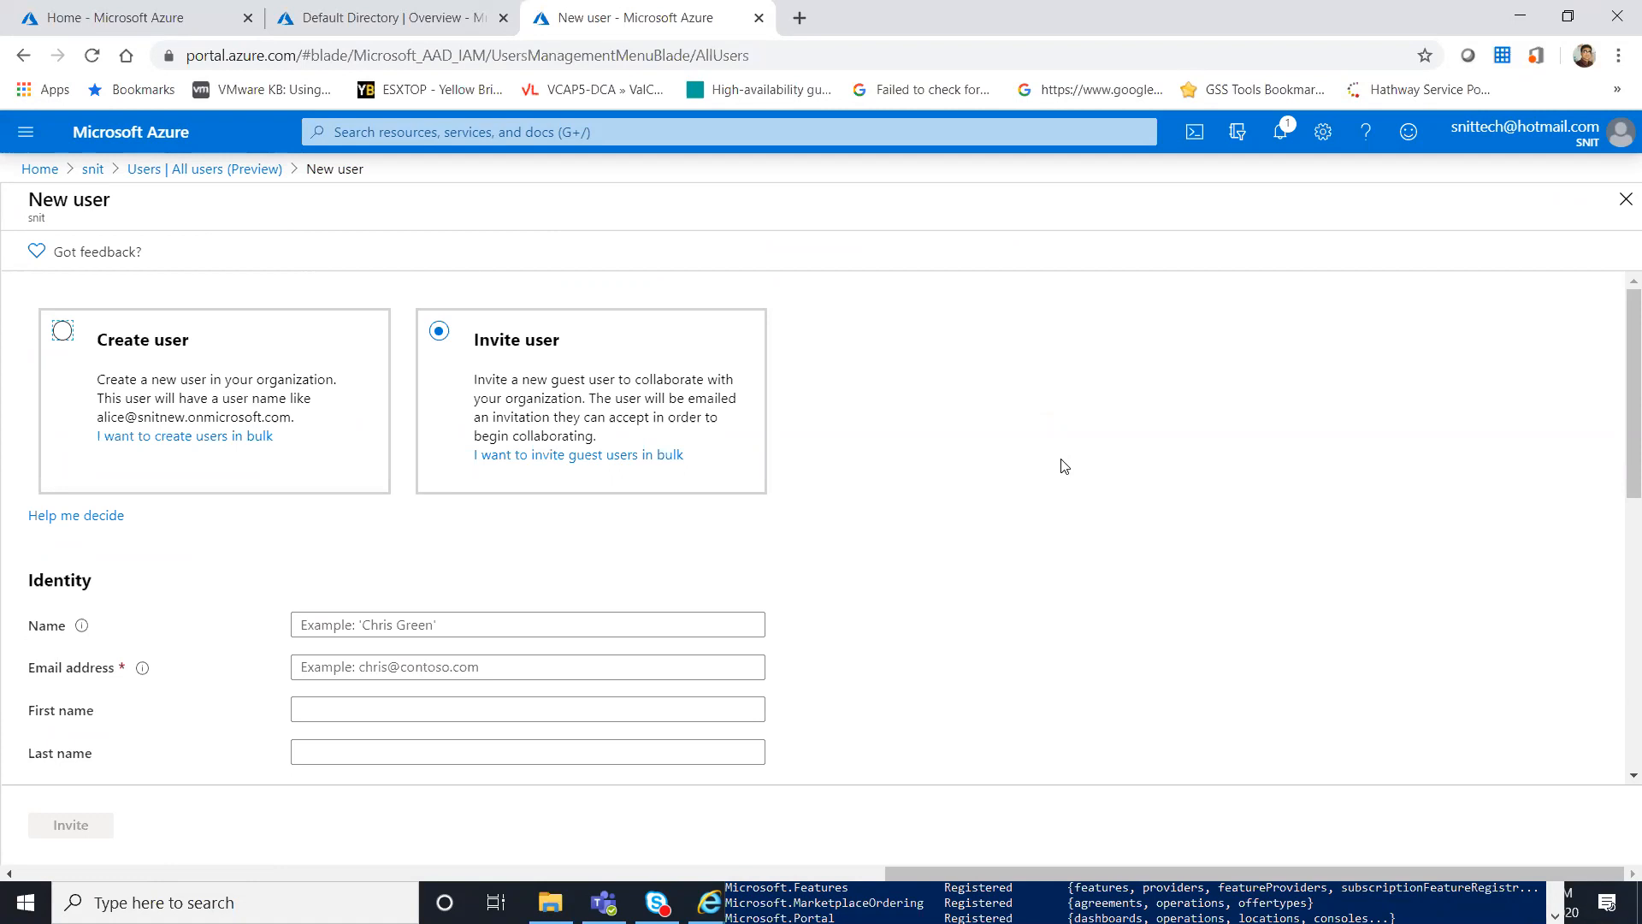
click(443, 633)
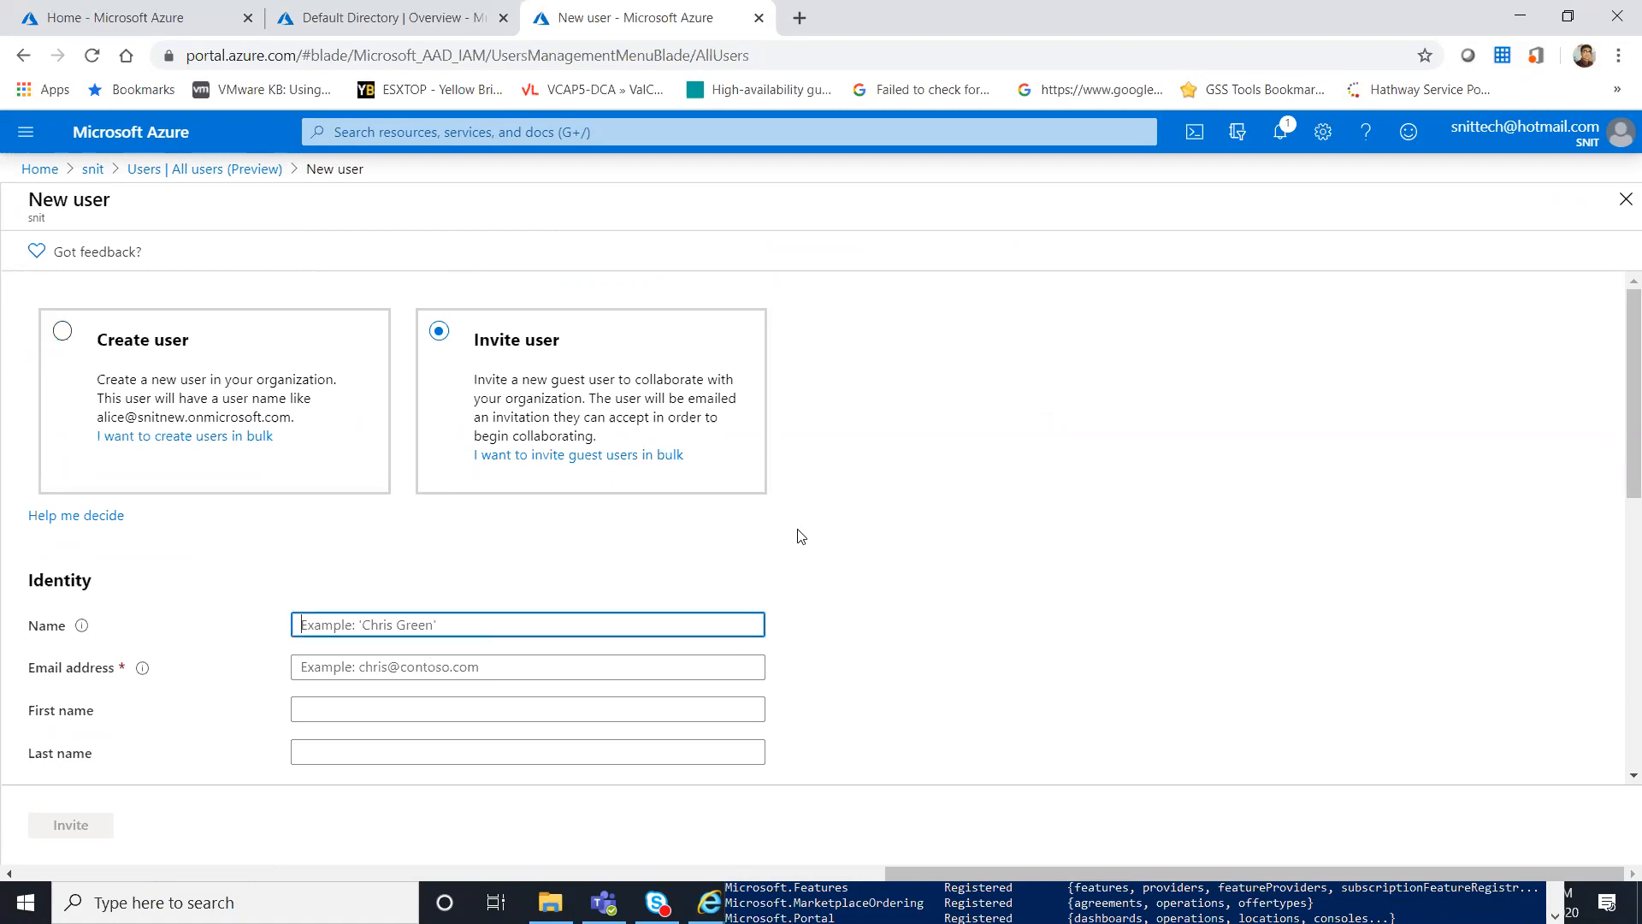
key(alt+Tab)
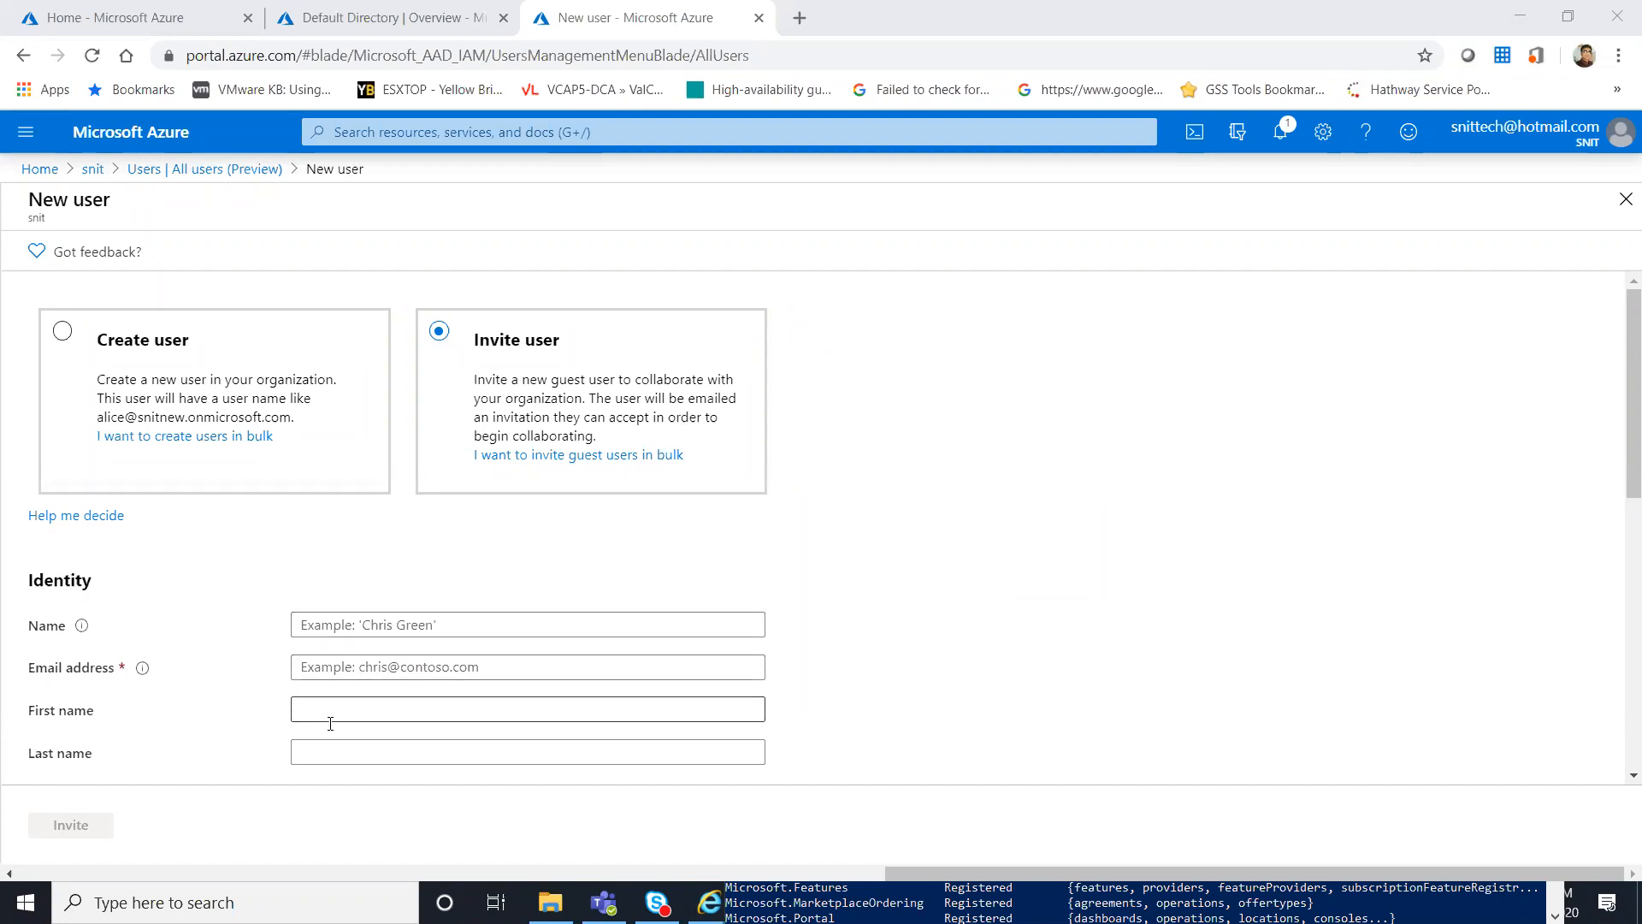
click(330, 667)
key(ctrl+v)
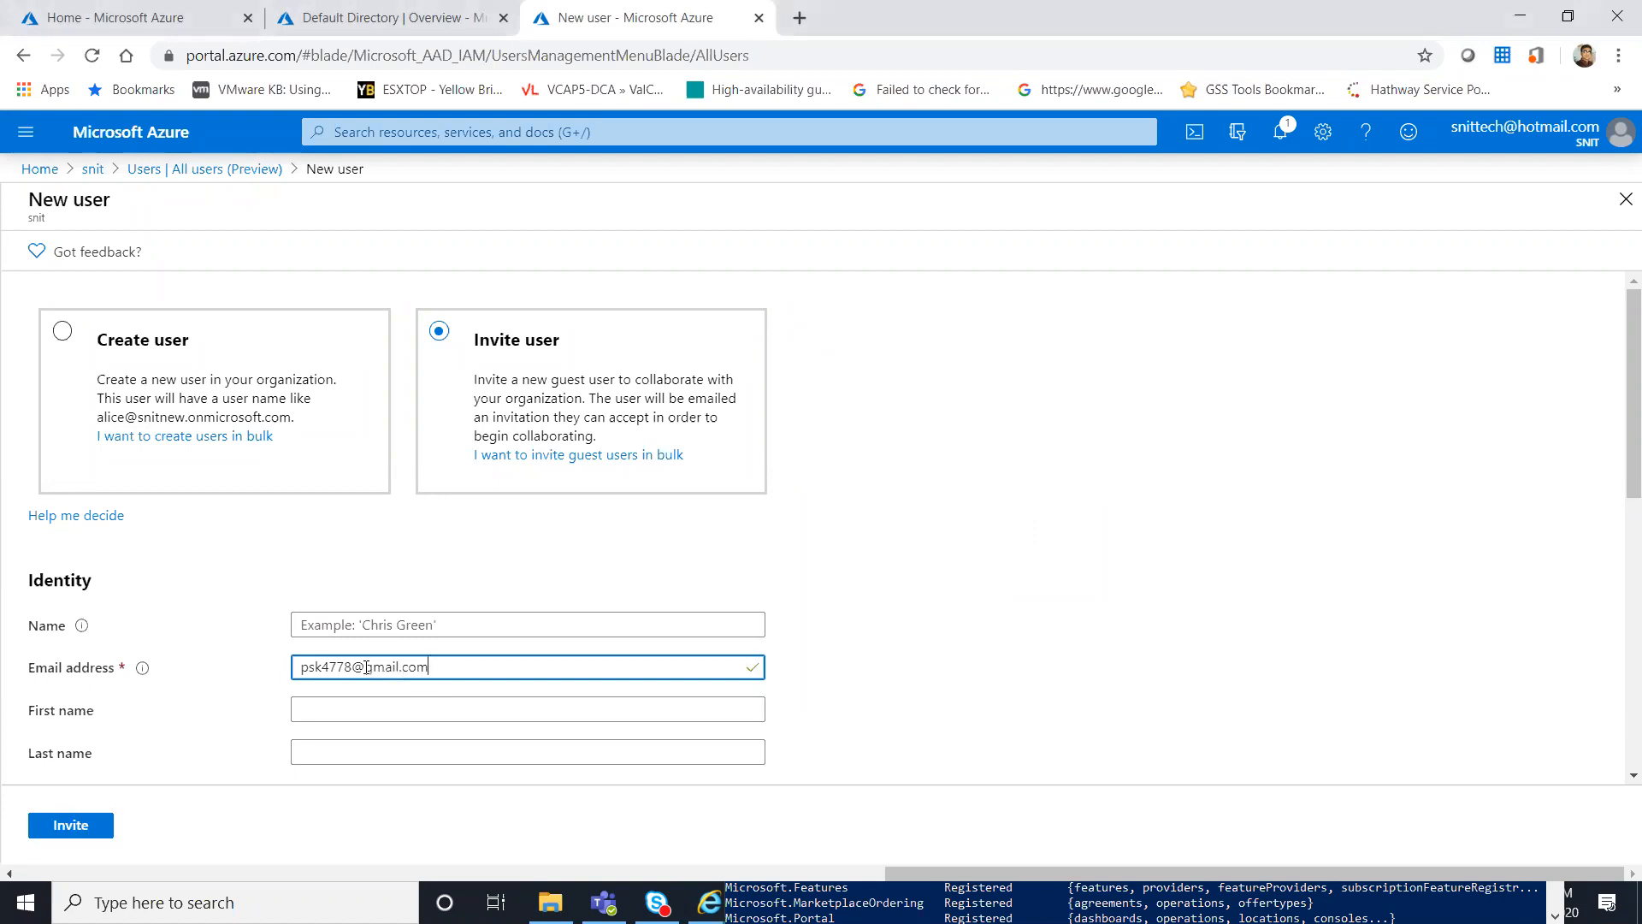
- Fill in the guest user's display name, first name and last name
click(359, 625)
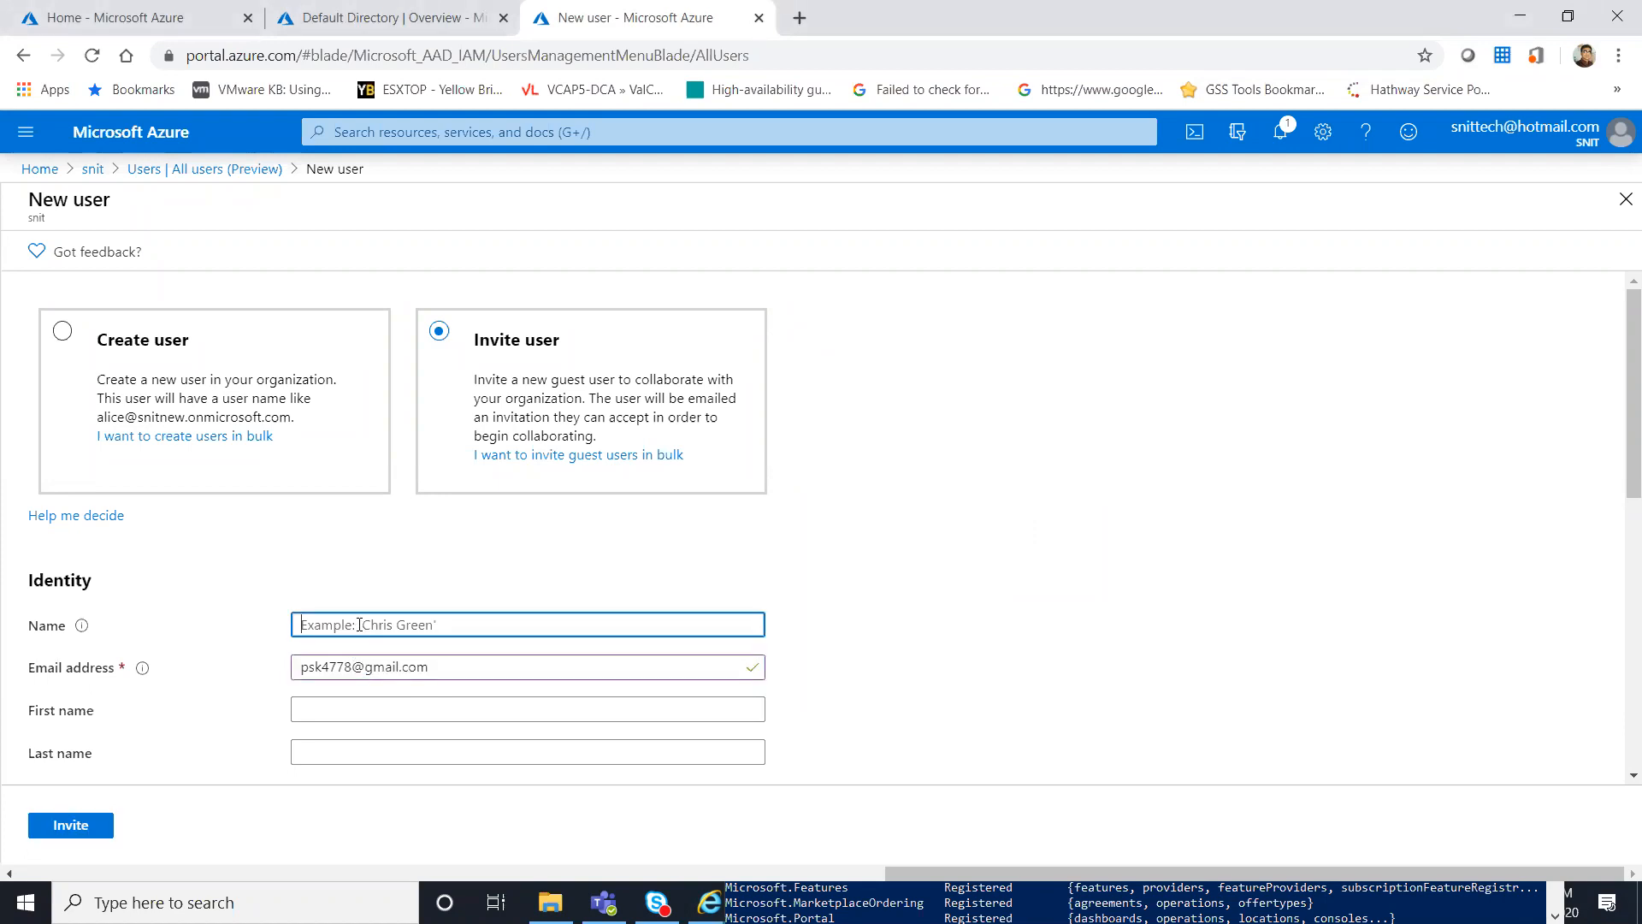
text(PSK)
scroll(351, 703, down, 1)
scroll(351, 703, down, 1)
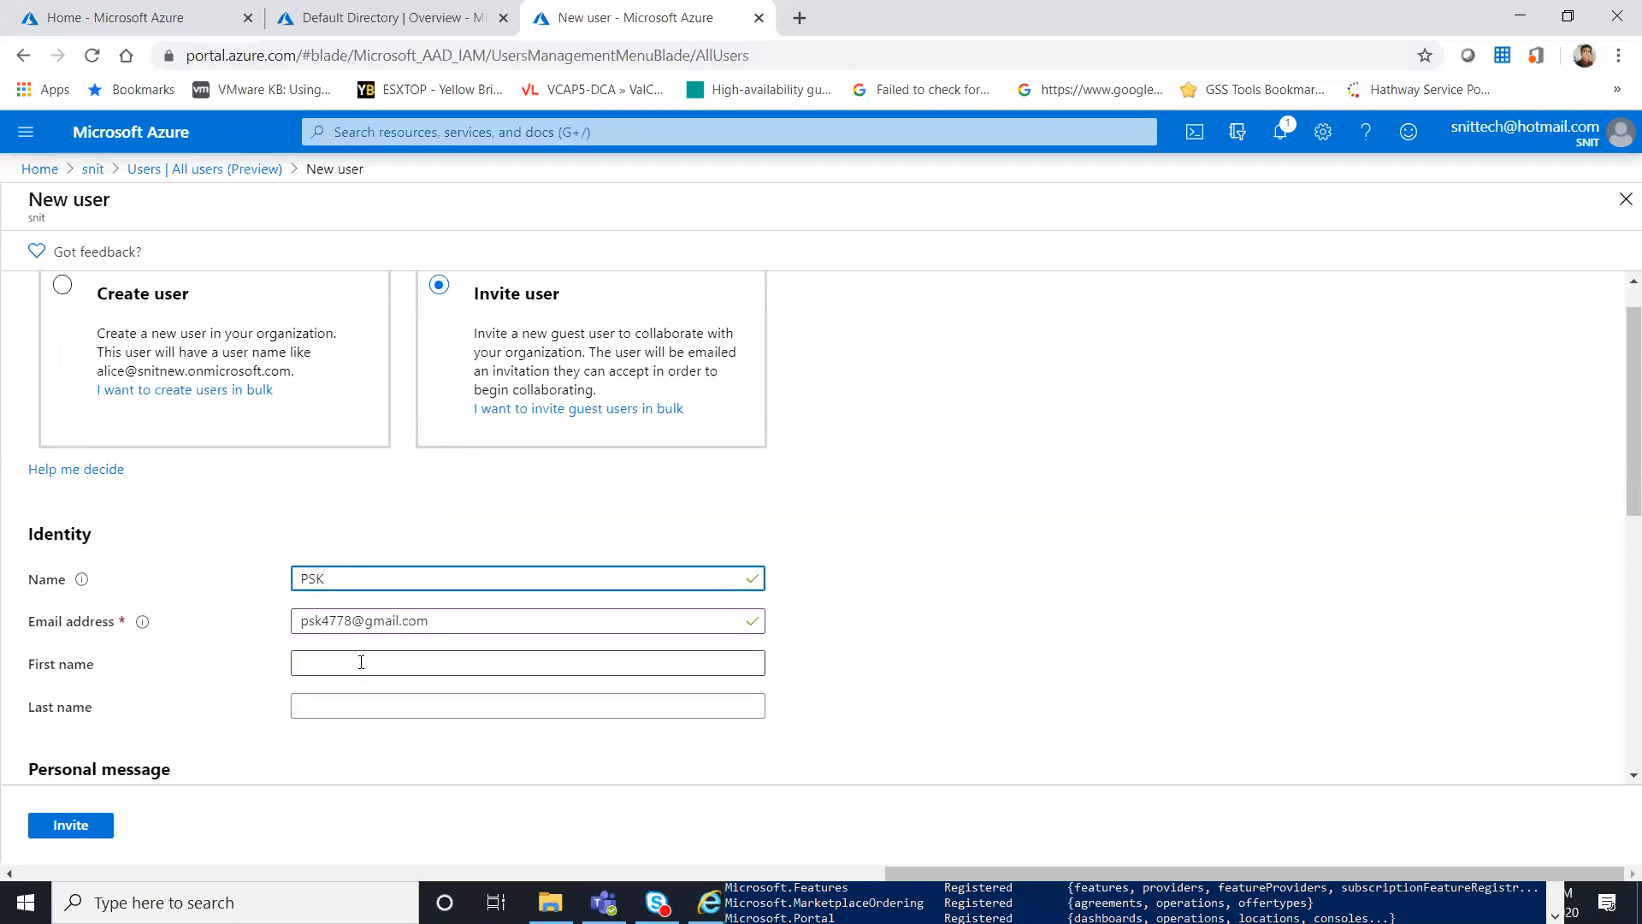
click(361, 662)
text(Psk)
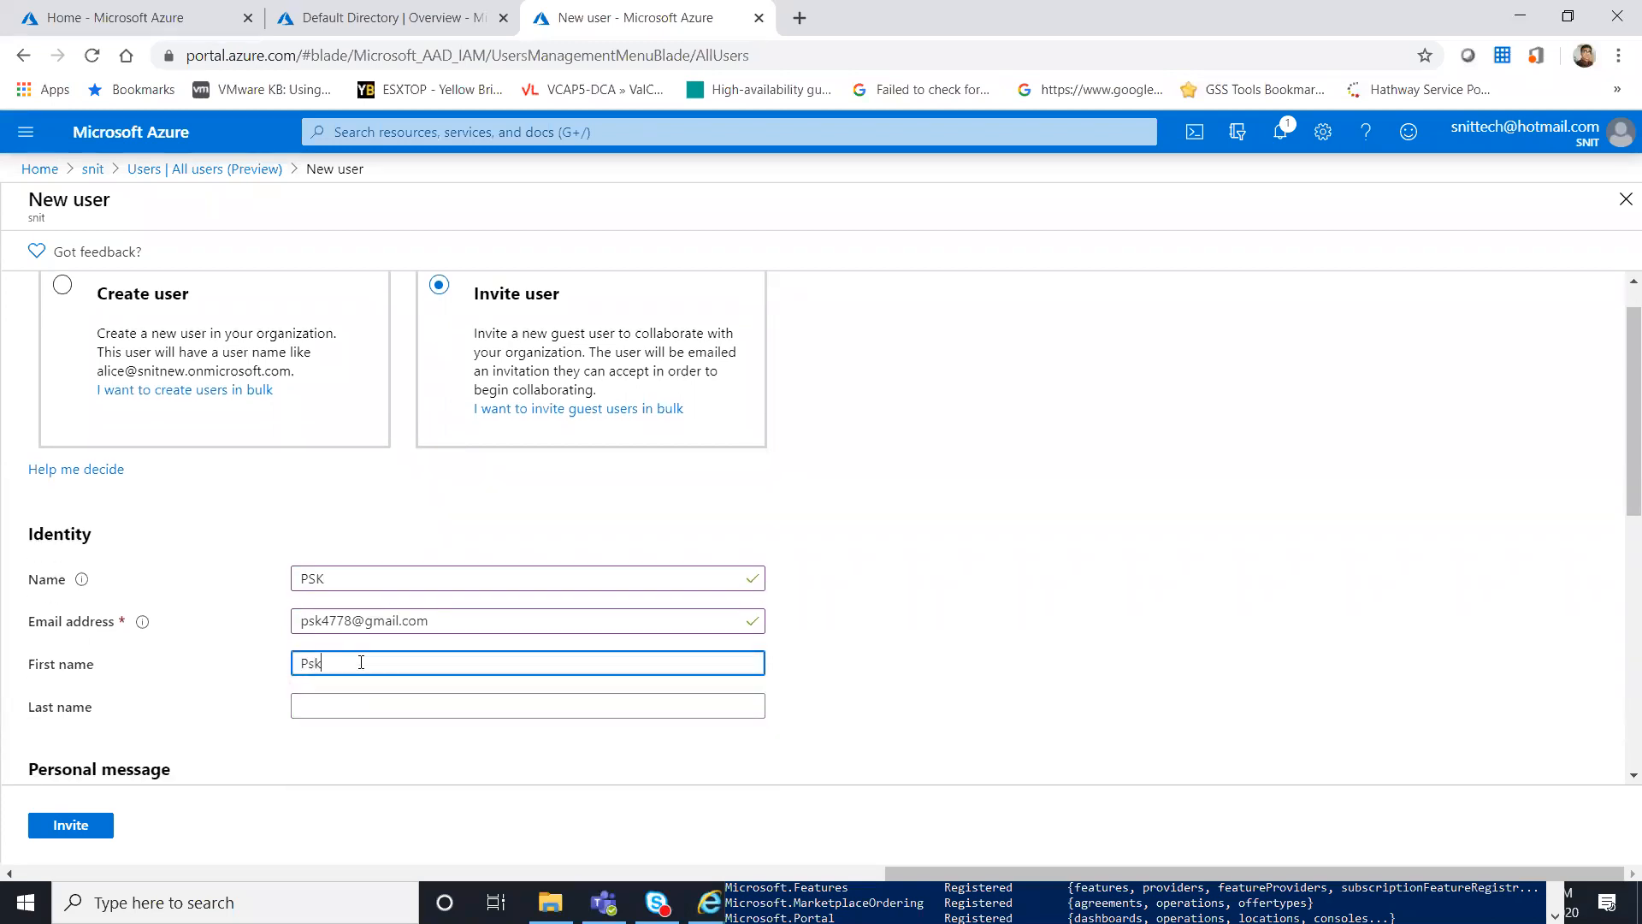
click(326, 703)
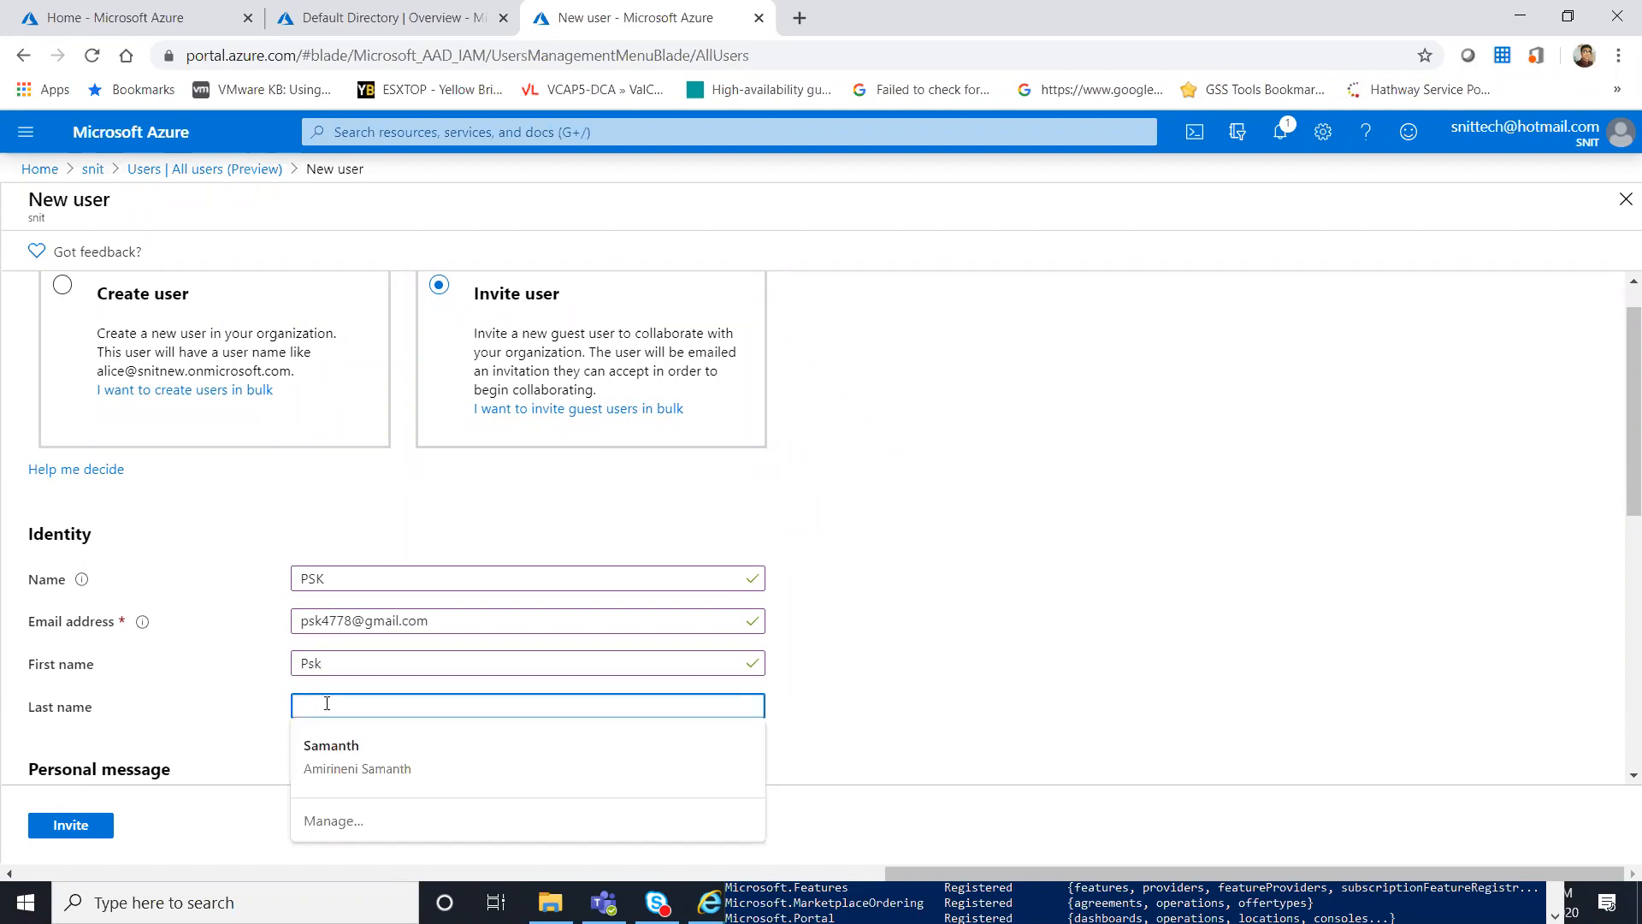
text(Psk)
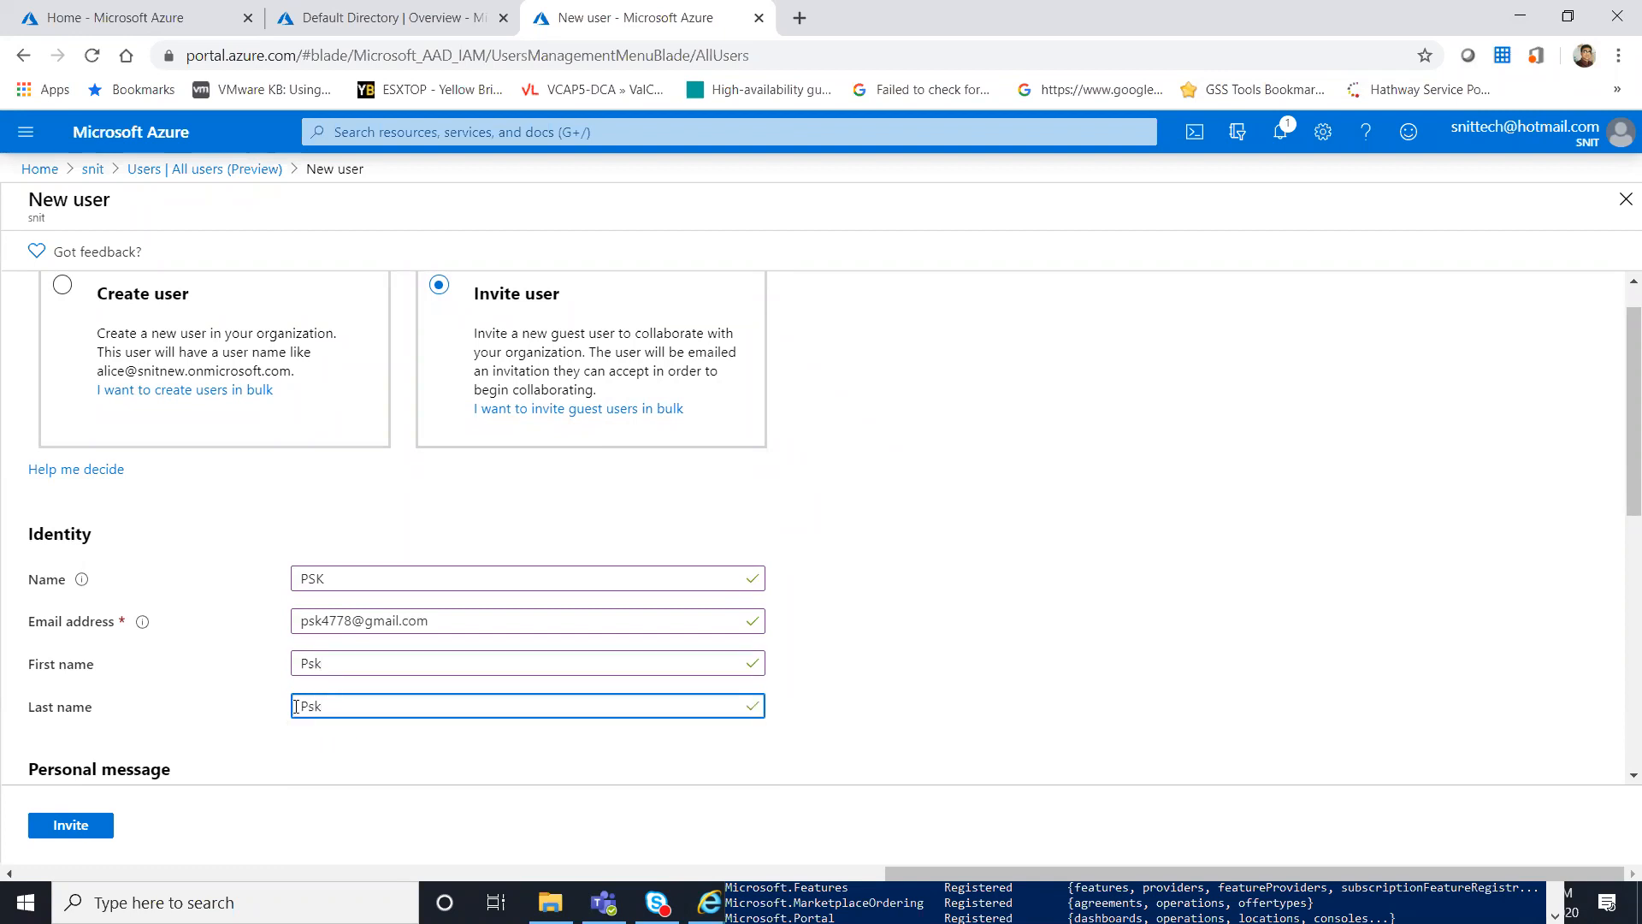
- Add the personal message "Test invite", set the job title to One time user, and send the guest invitation
scroll(249, 687, down, 2)
click(224, 674)
text(Test invite)
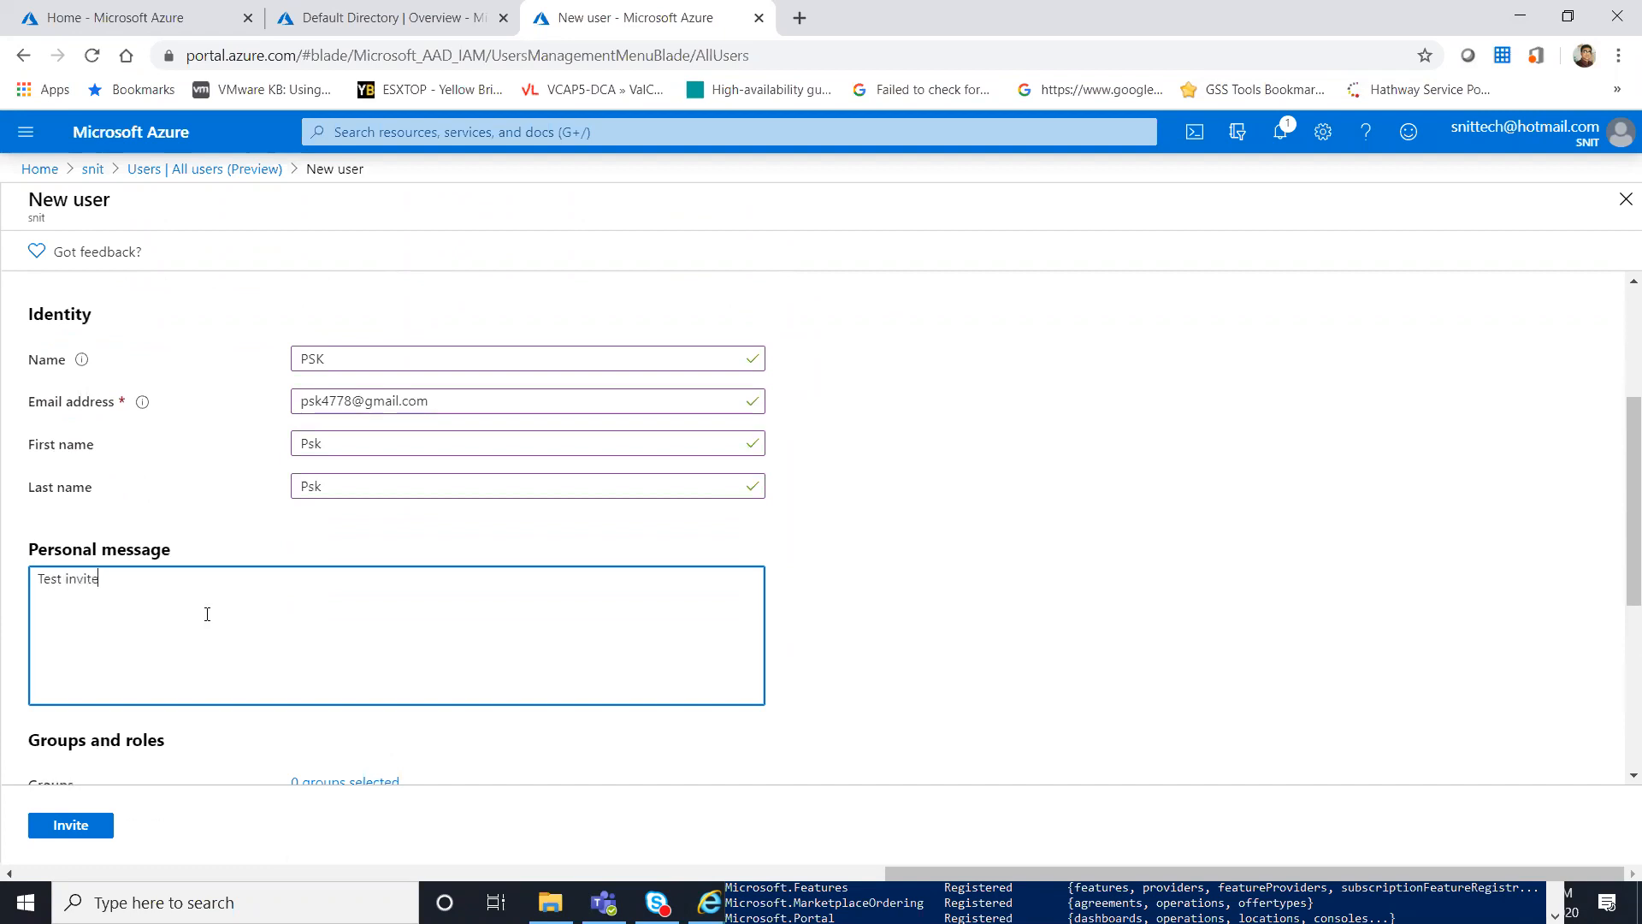
scroll(202, 741, down, 4)
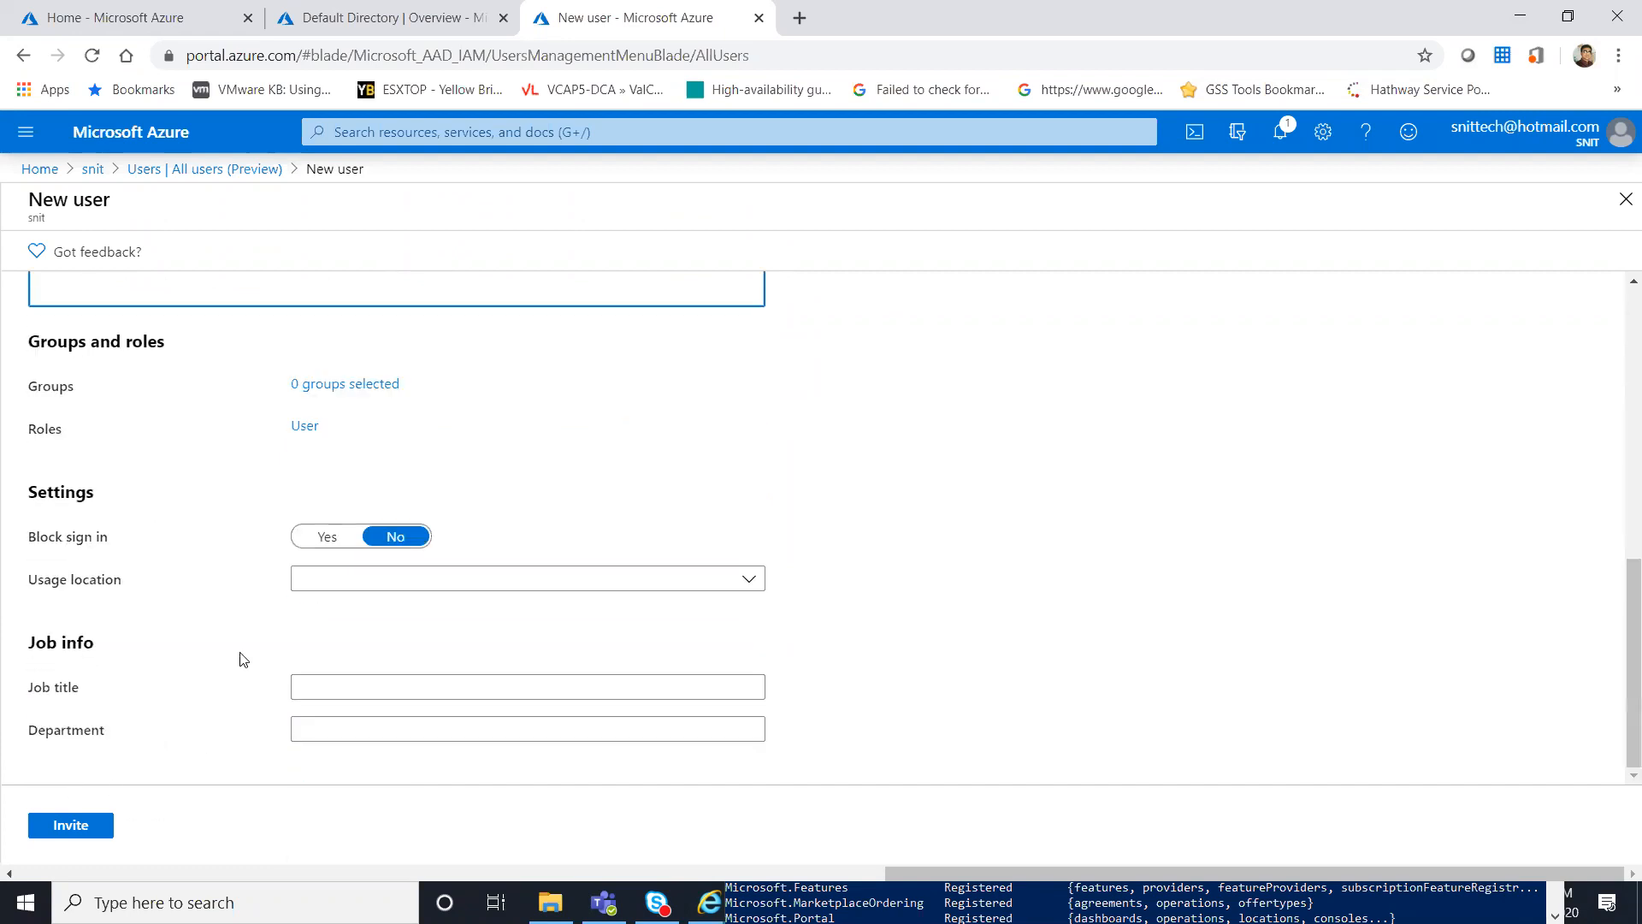
click(320, 690)
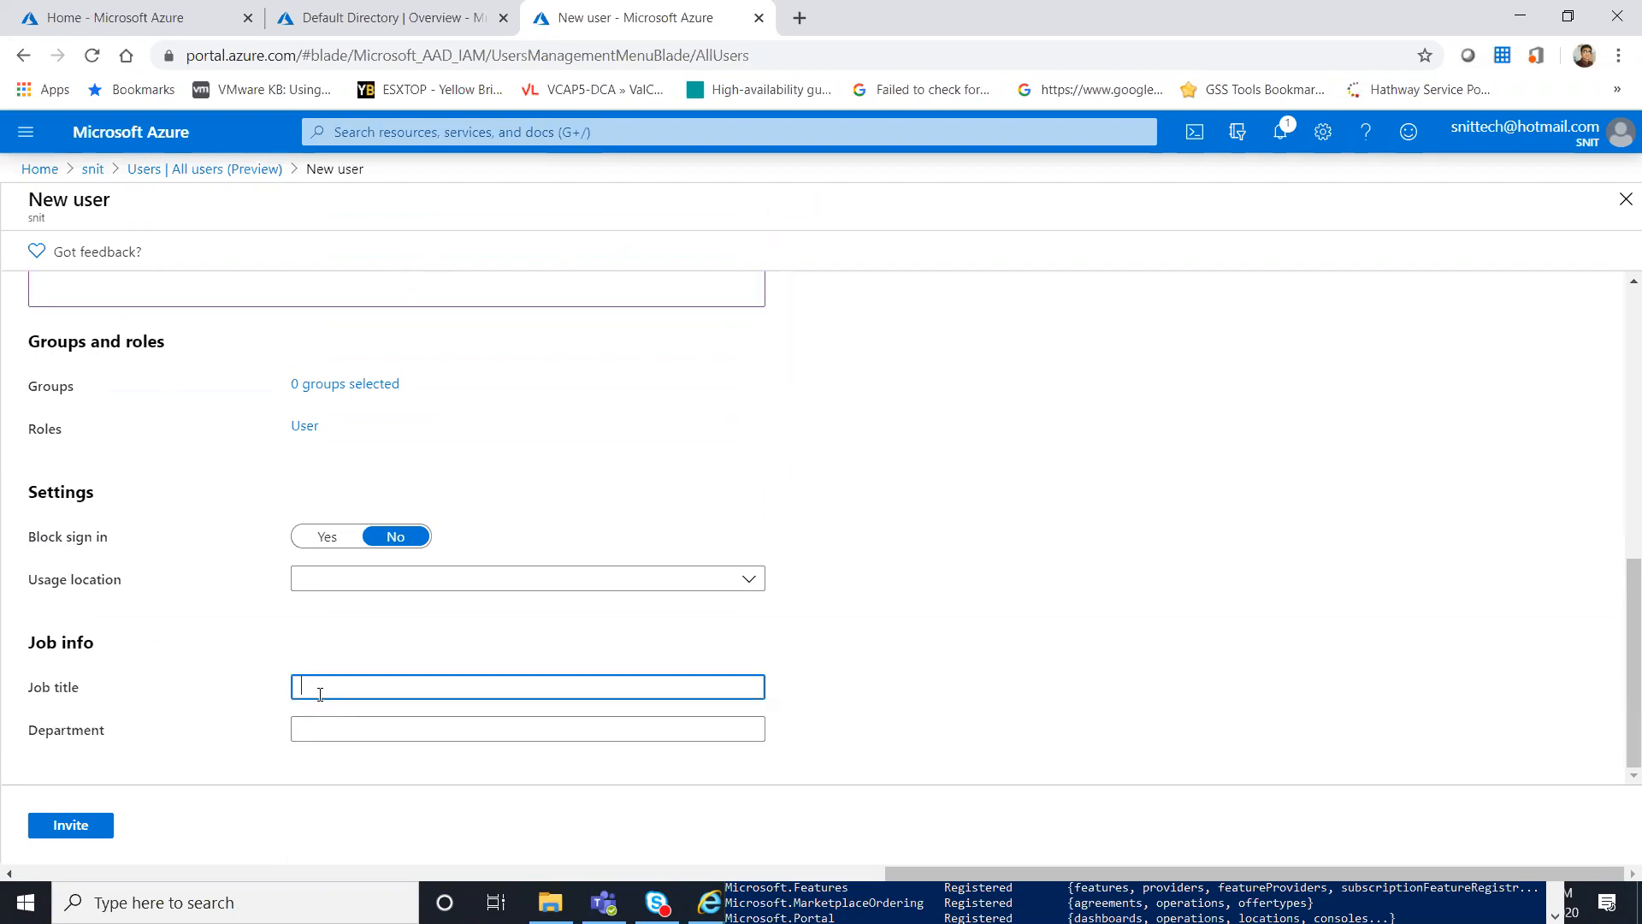
text(One time user)
click(85, 830)
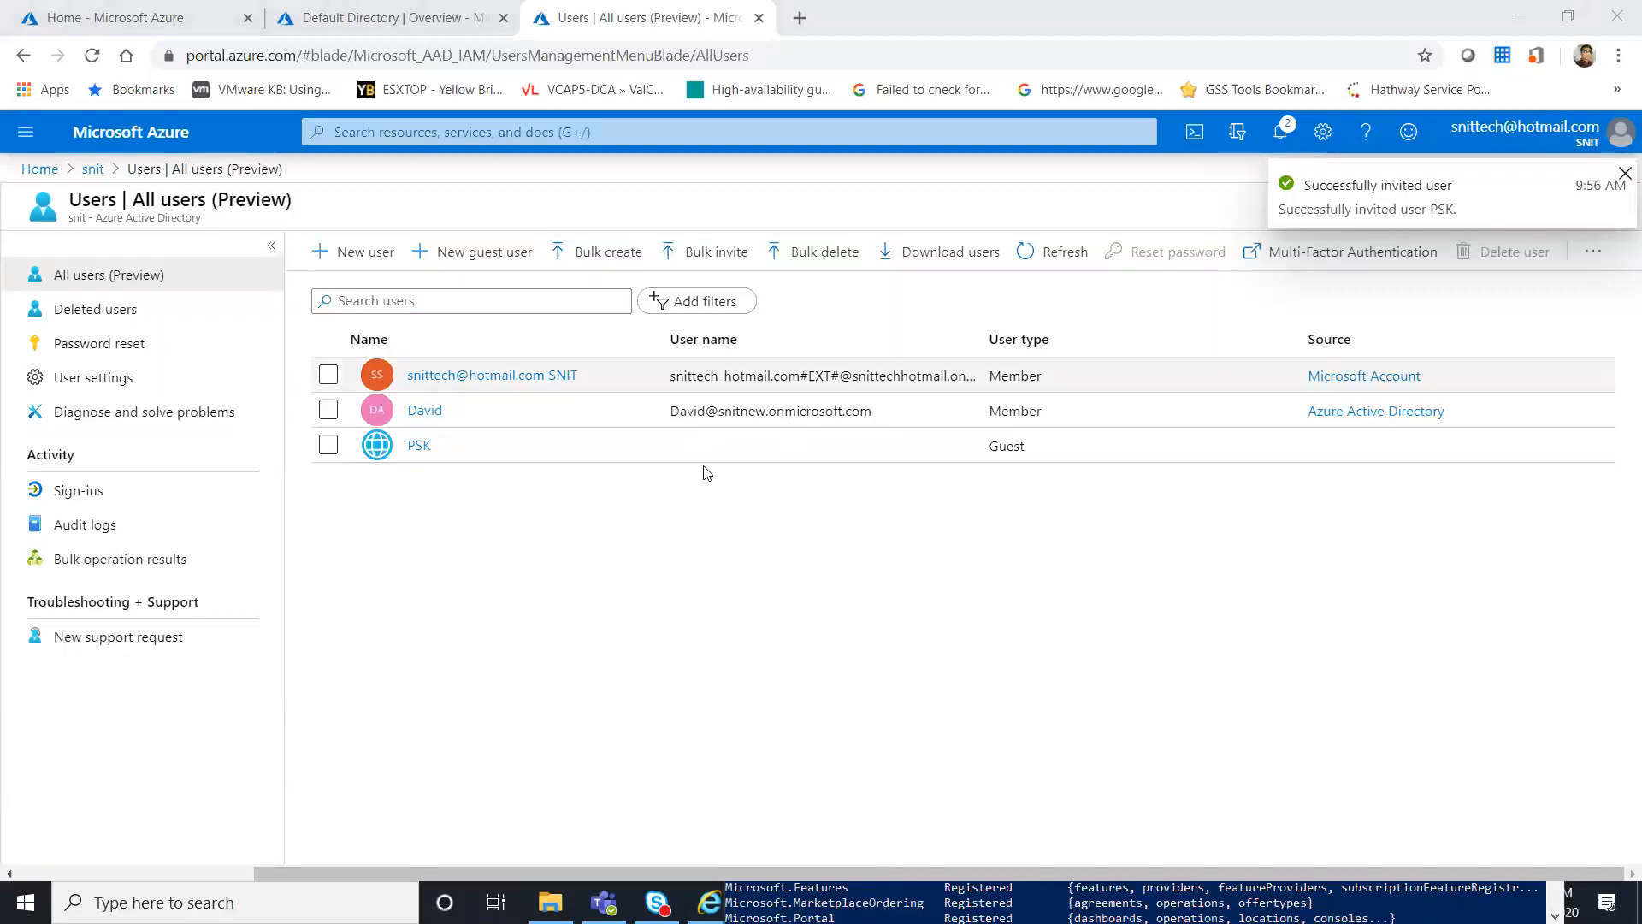
- Compare the user types of the member and guest accounts in the user list
drag(1039, 445, 979, 382)
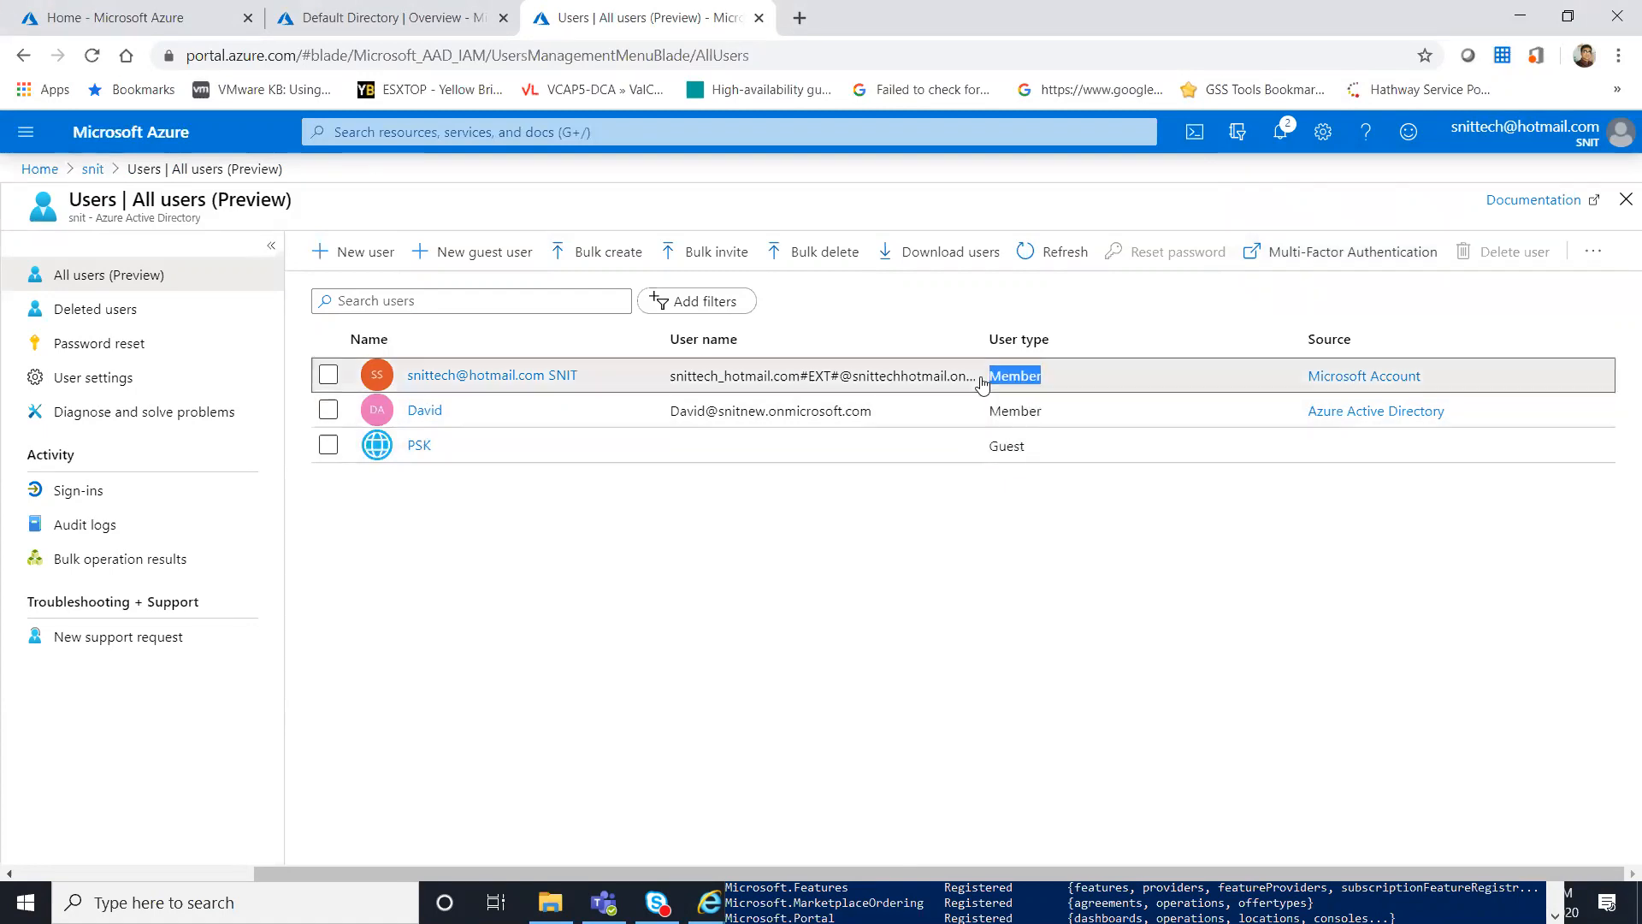
drag(1034, 448, 973, 452)
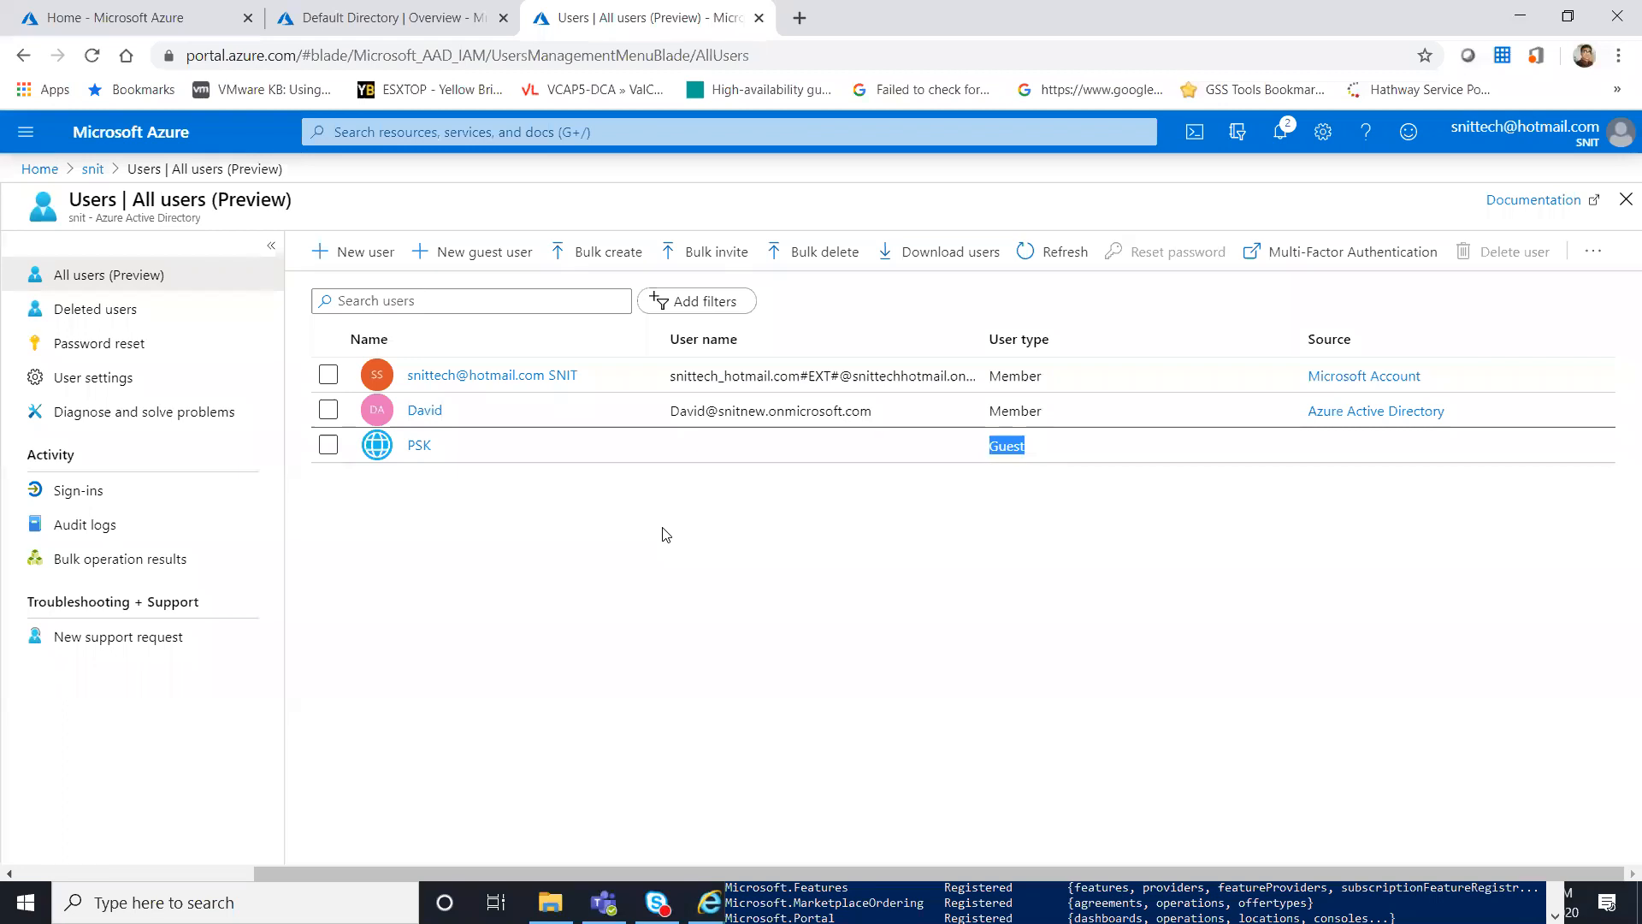
key(alt+Tab)
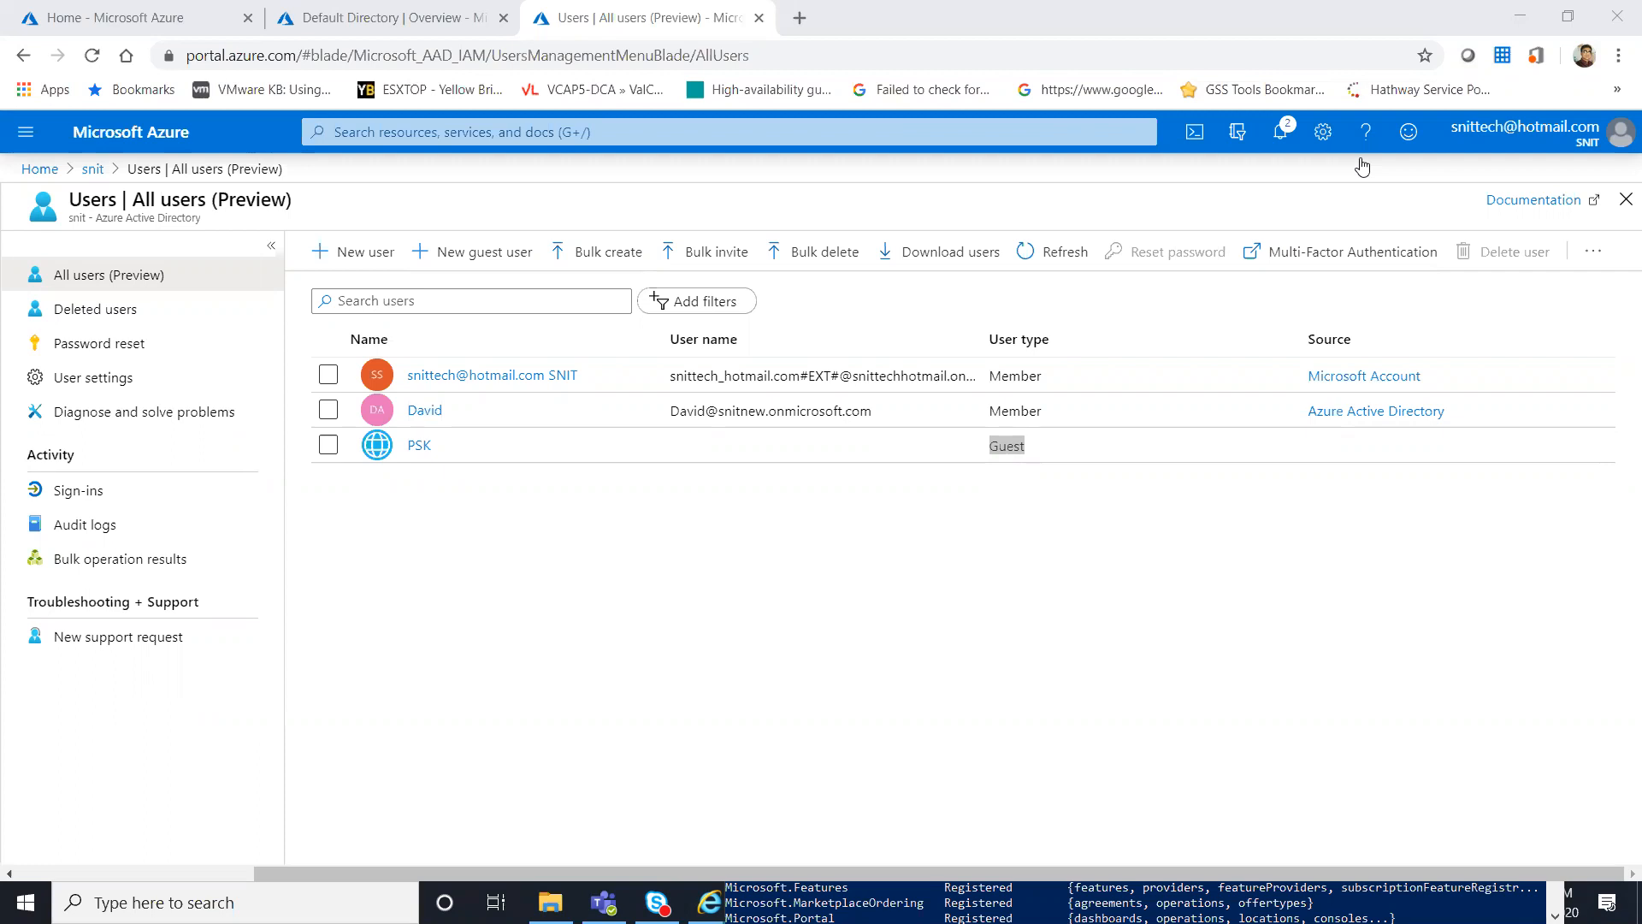
click(612, 627)
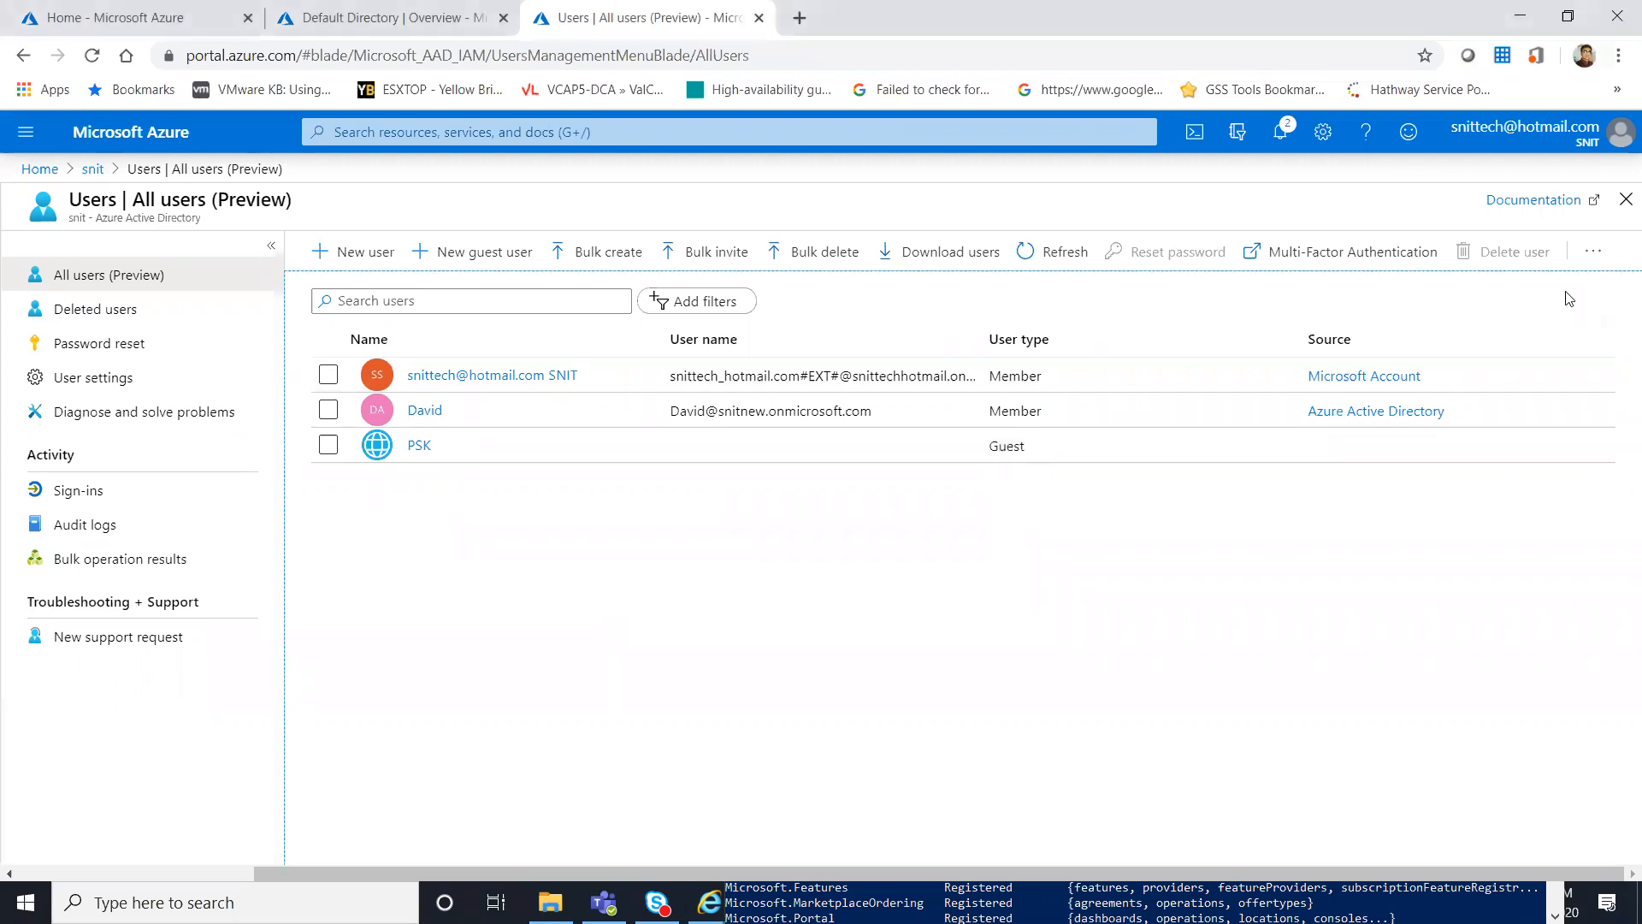
- Look through the deleted users, password reset and user settings pages of the directory
click(136, 320)
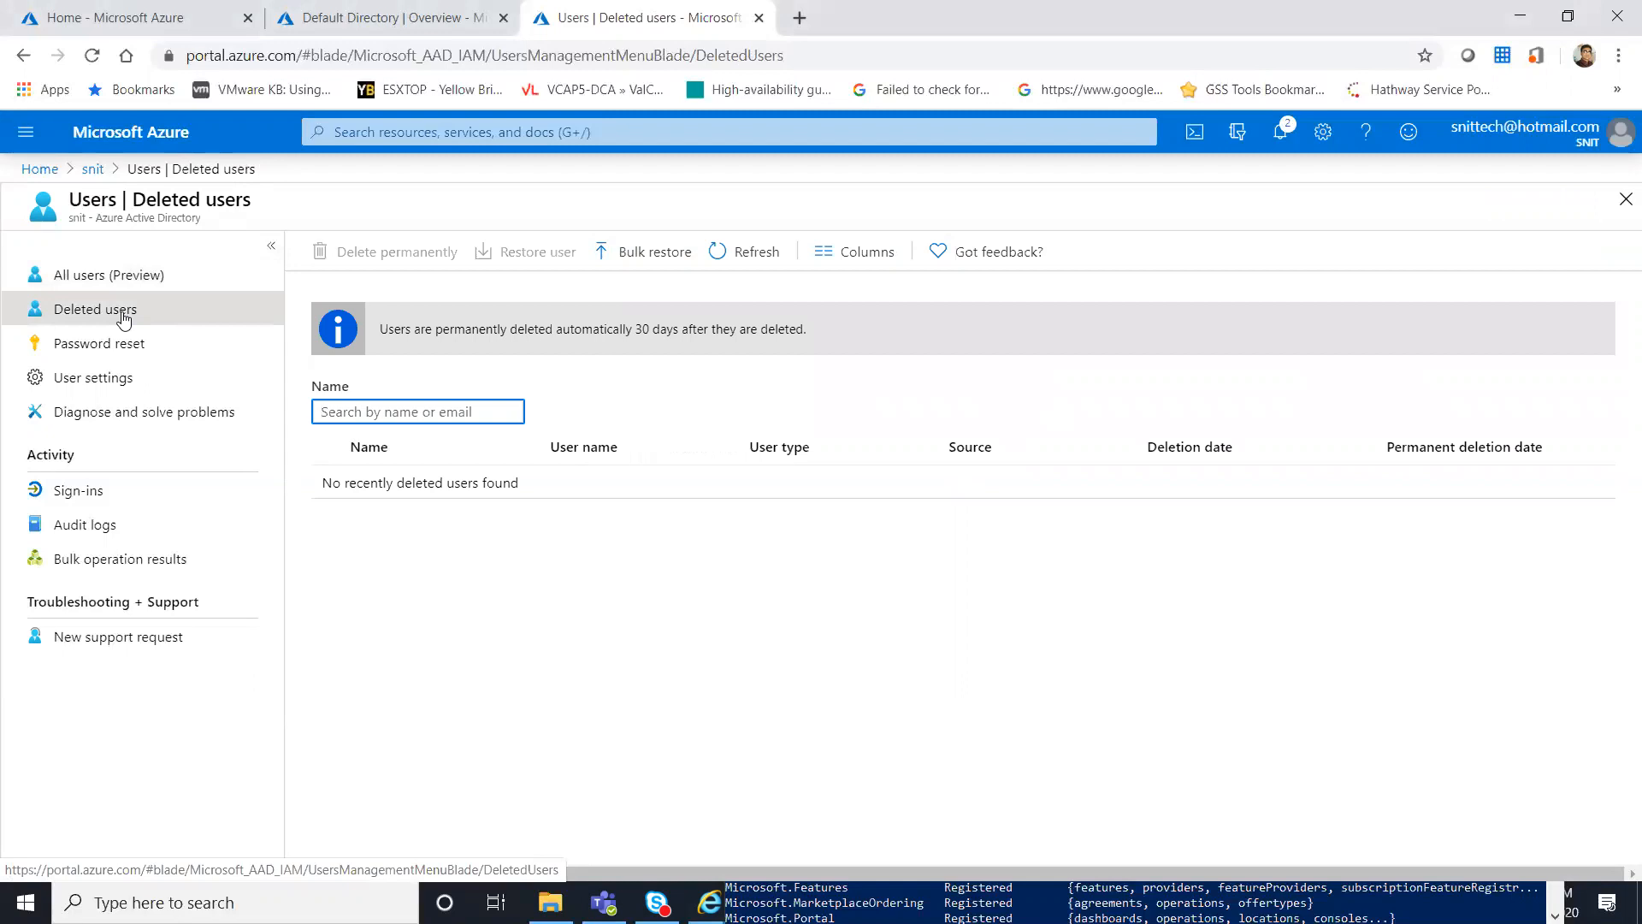
click(108, 354)
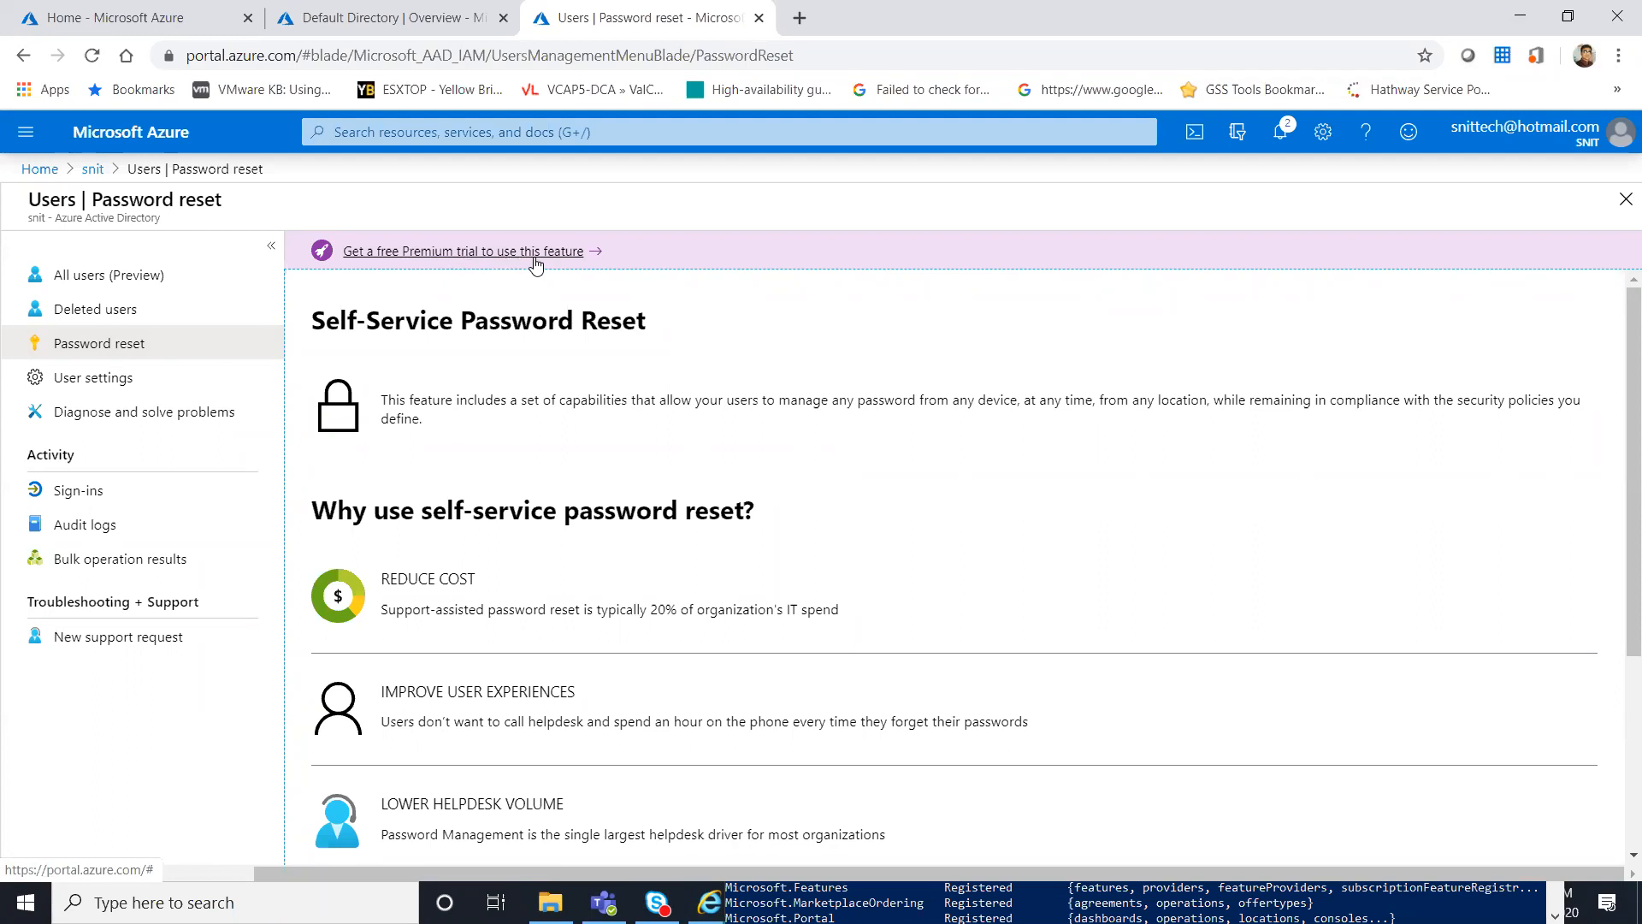
click(127, 400)
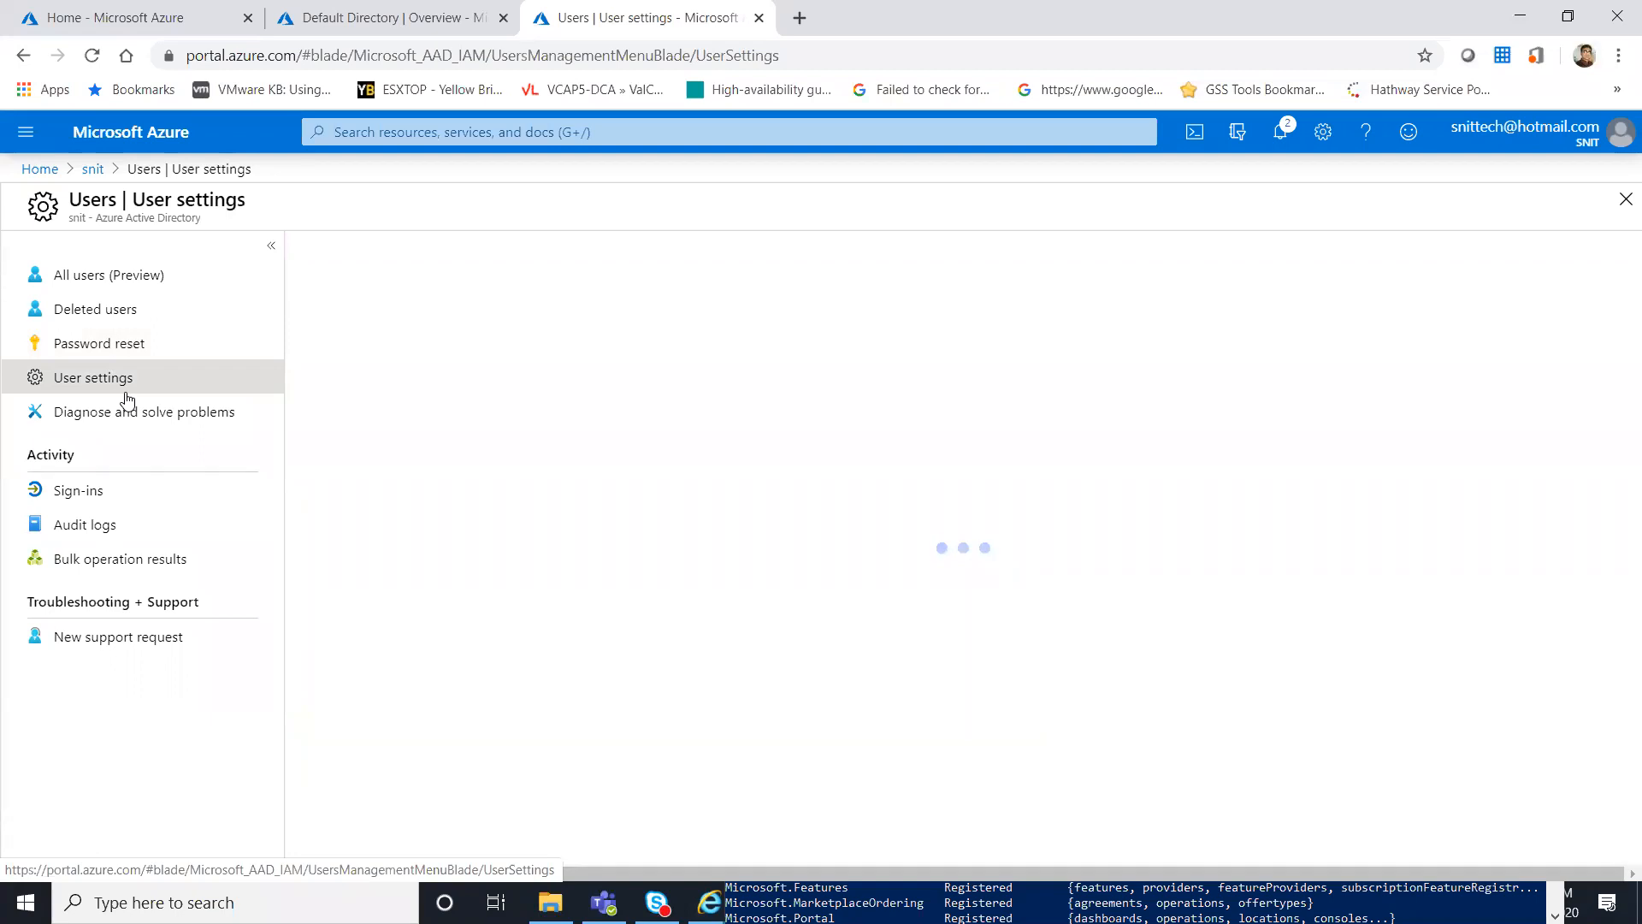
- Return to the list of all users and start exporting it as the CSV file exportUser_2020-5-13
click(102, 291)
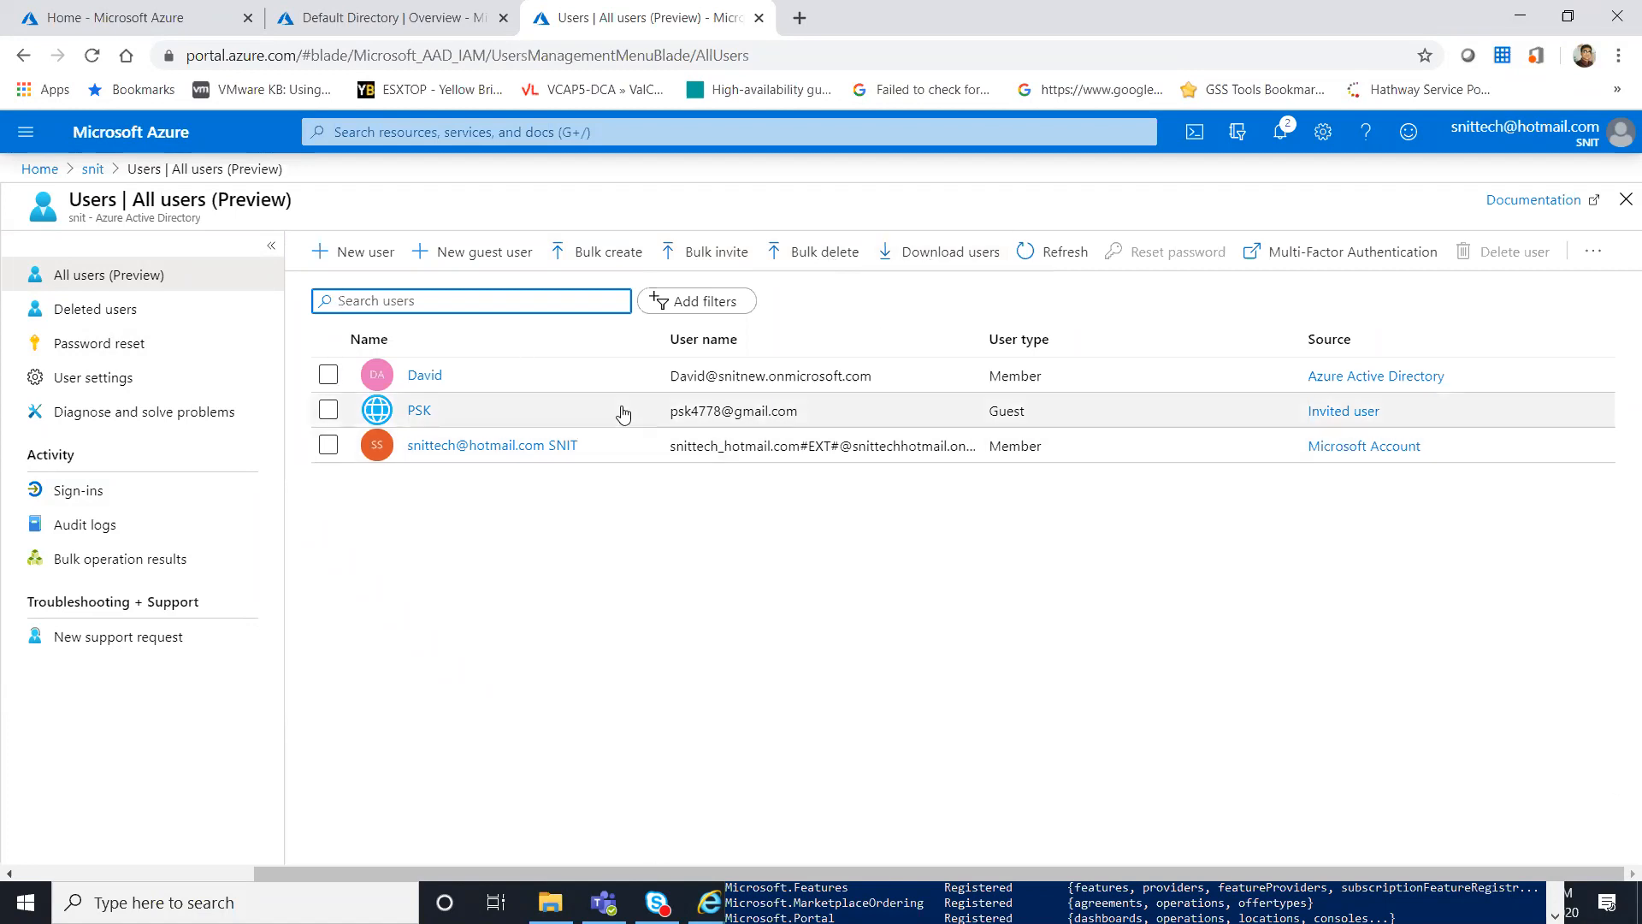
click(921, 261)
click(1384, 287)
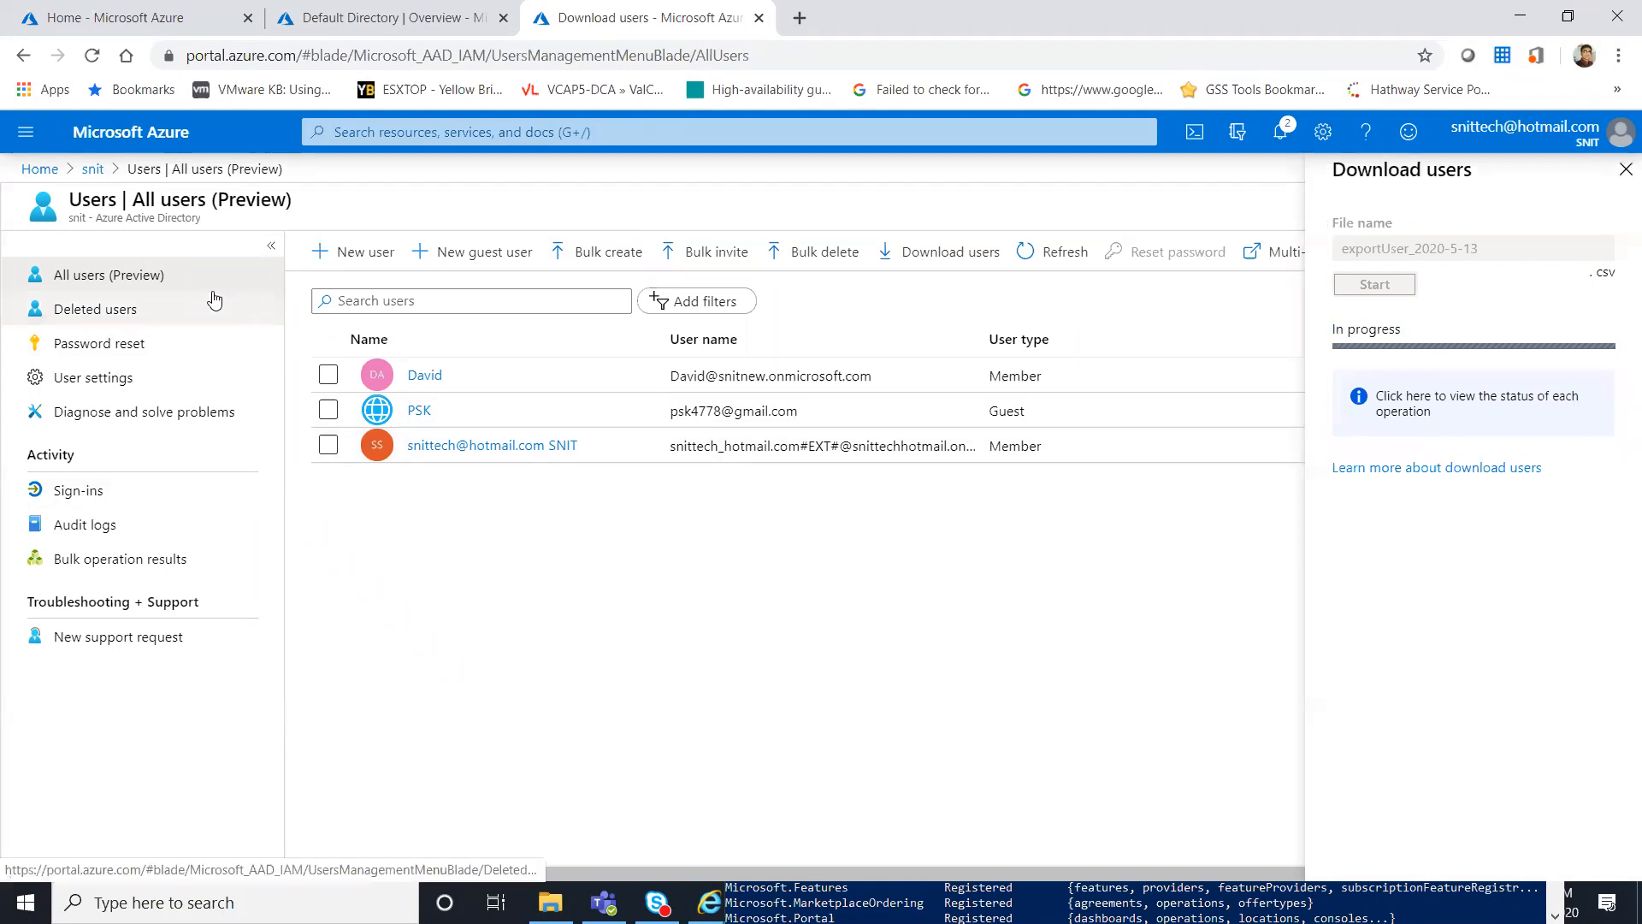
- Go back to the snit directory and open its list of all groups
click(93, 177)
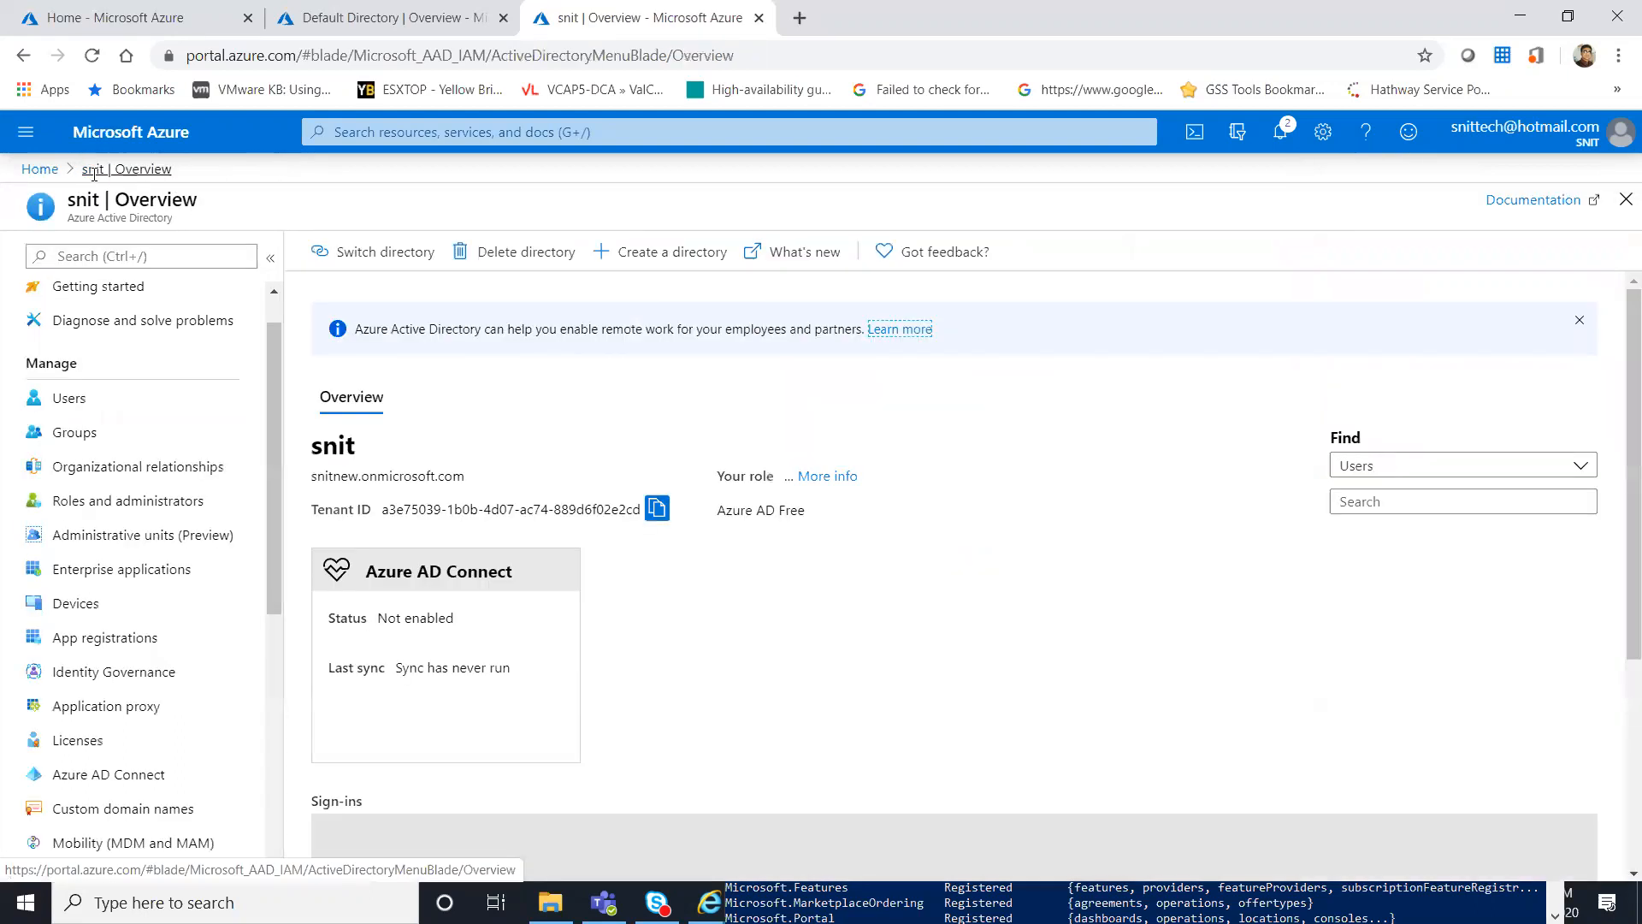
click(92, 439)
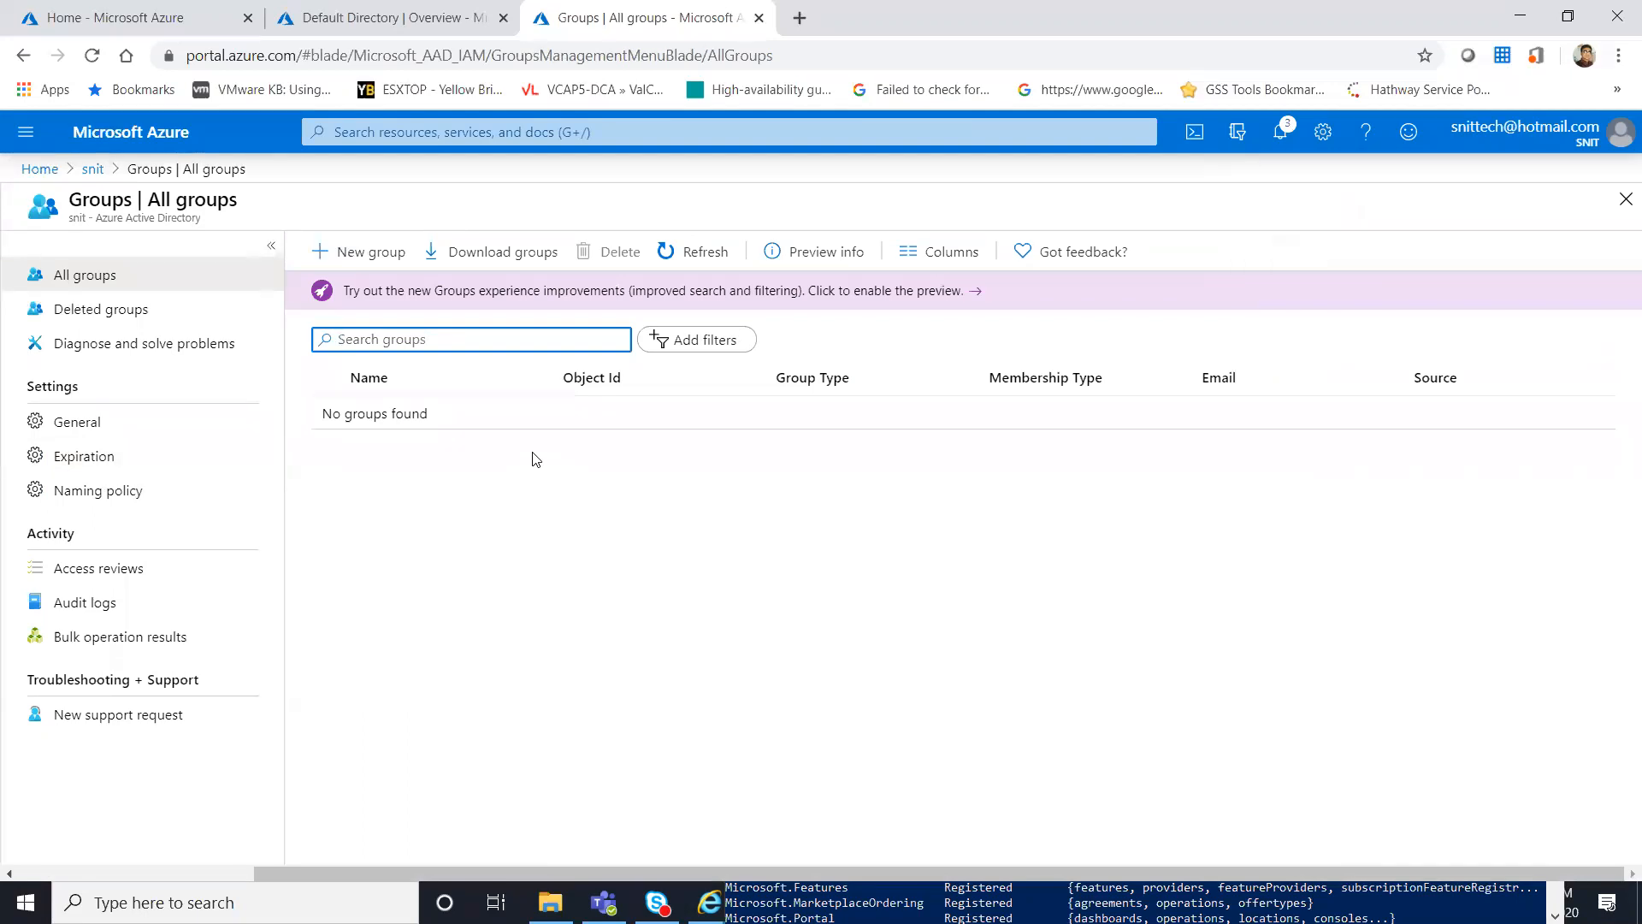
- Start a new Office 365 group named HR Dep with the description HR department
click(376, 251)
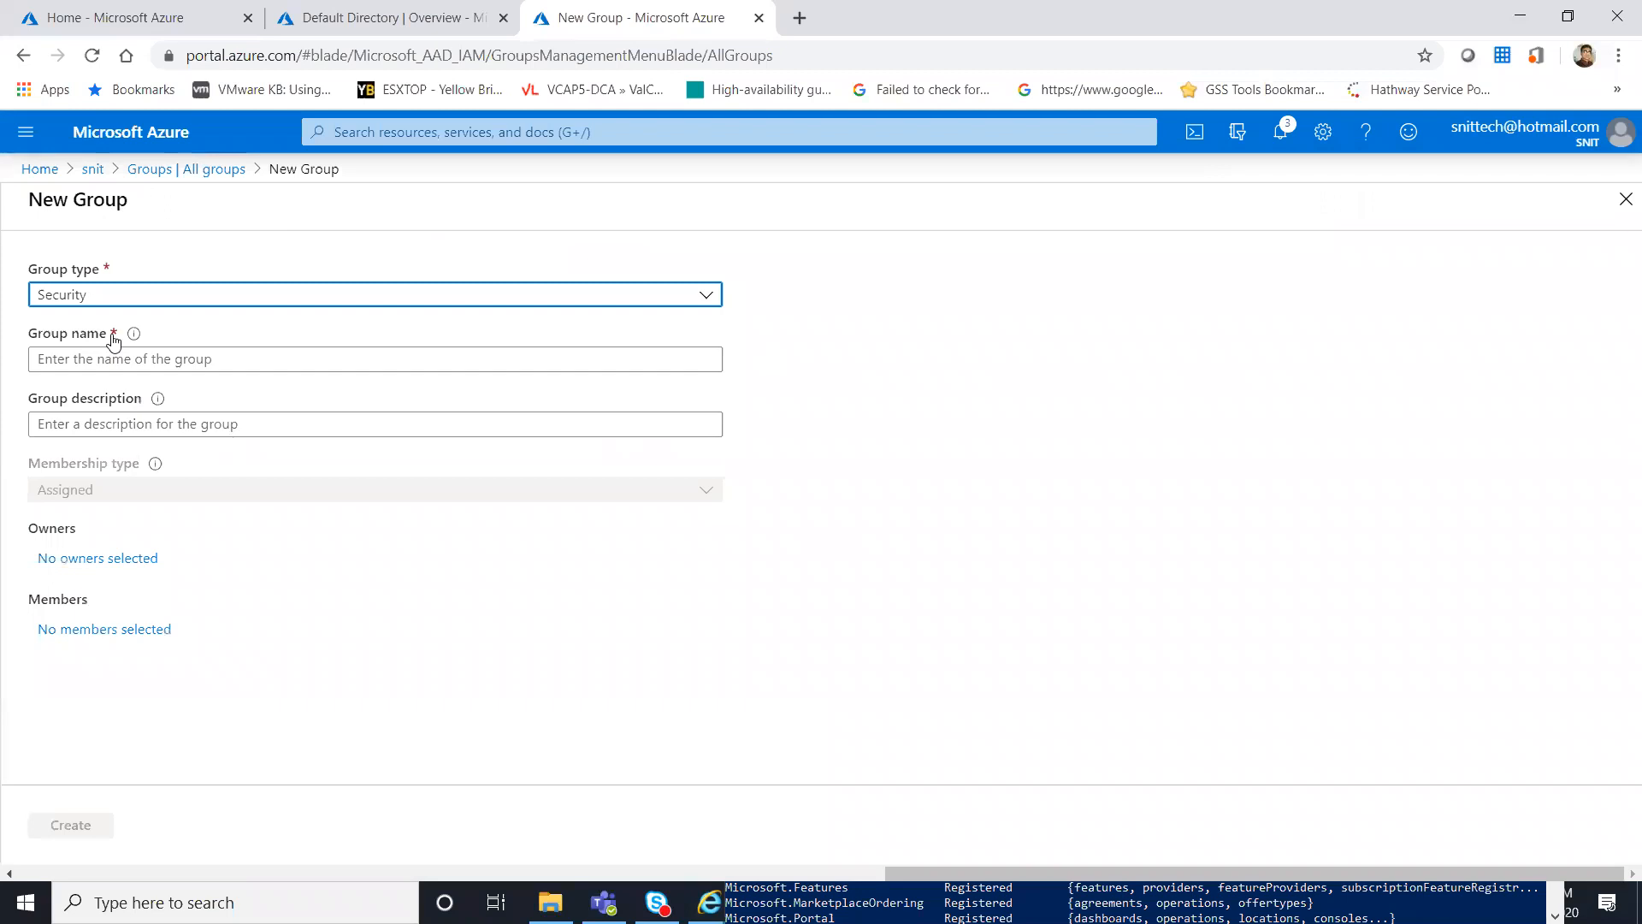
click(111, 303)
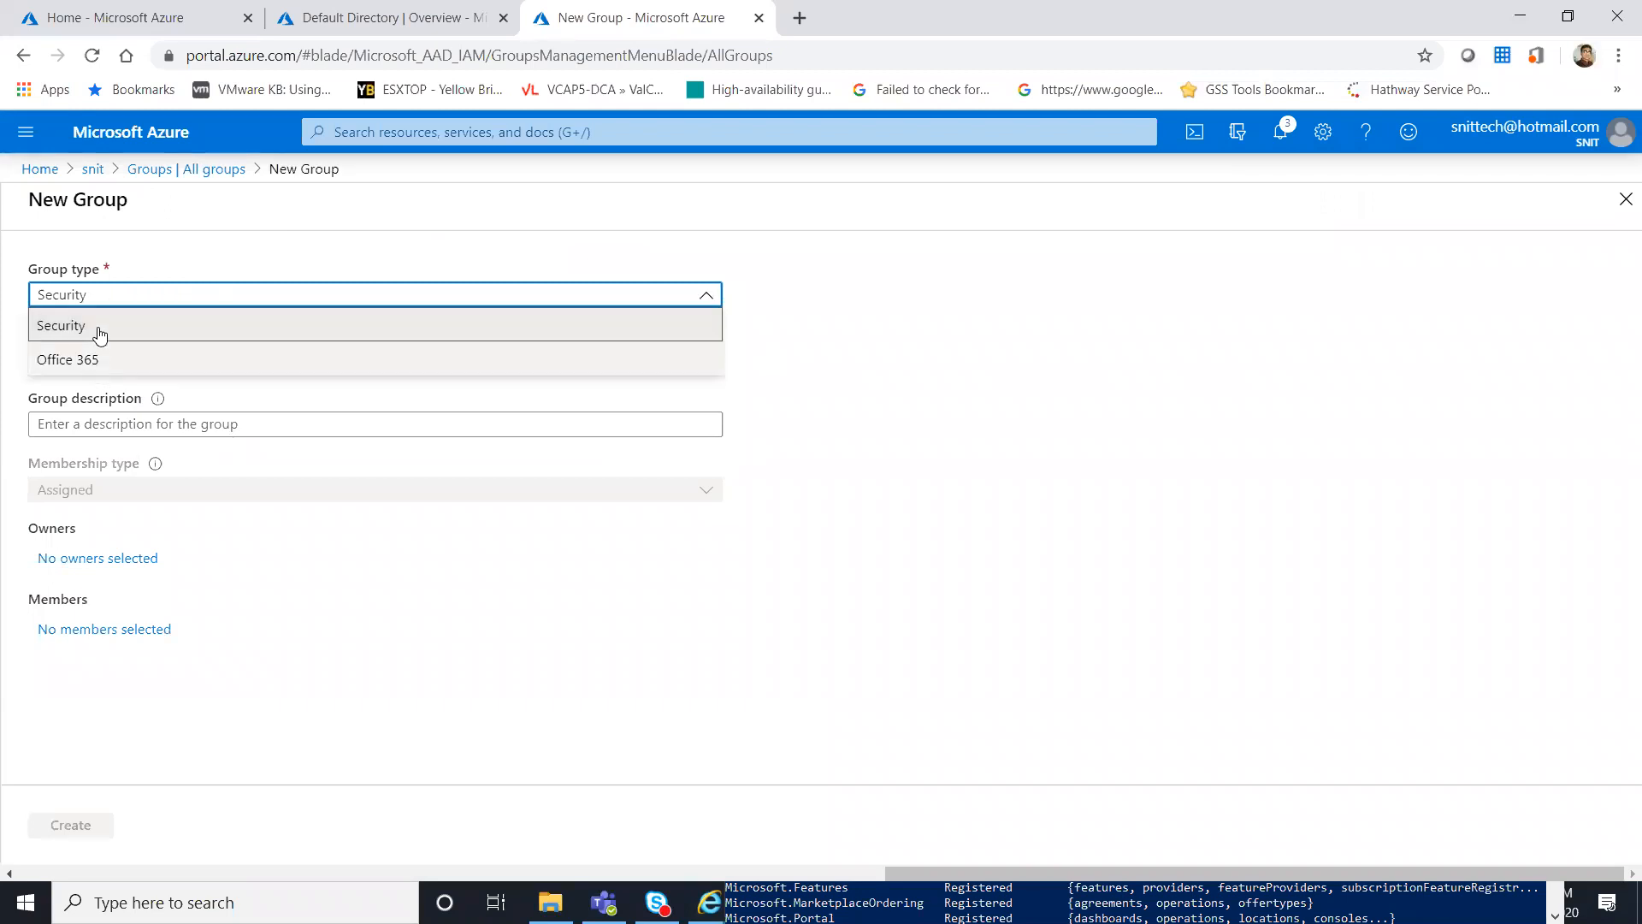
click(98, 357)
click(91, 301)
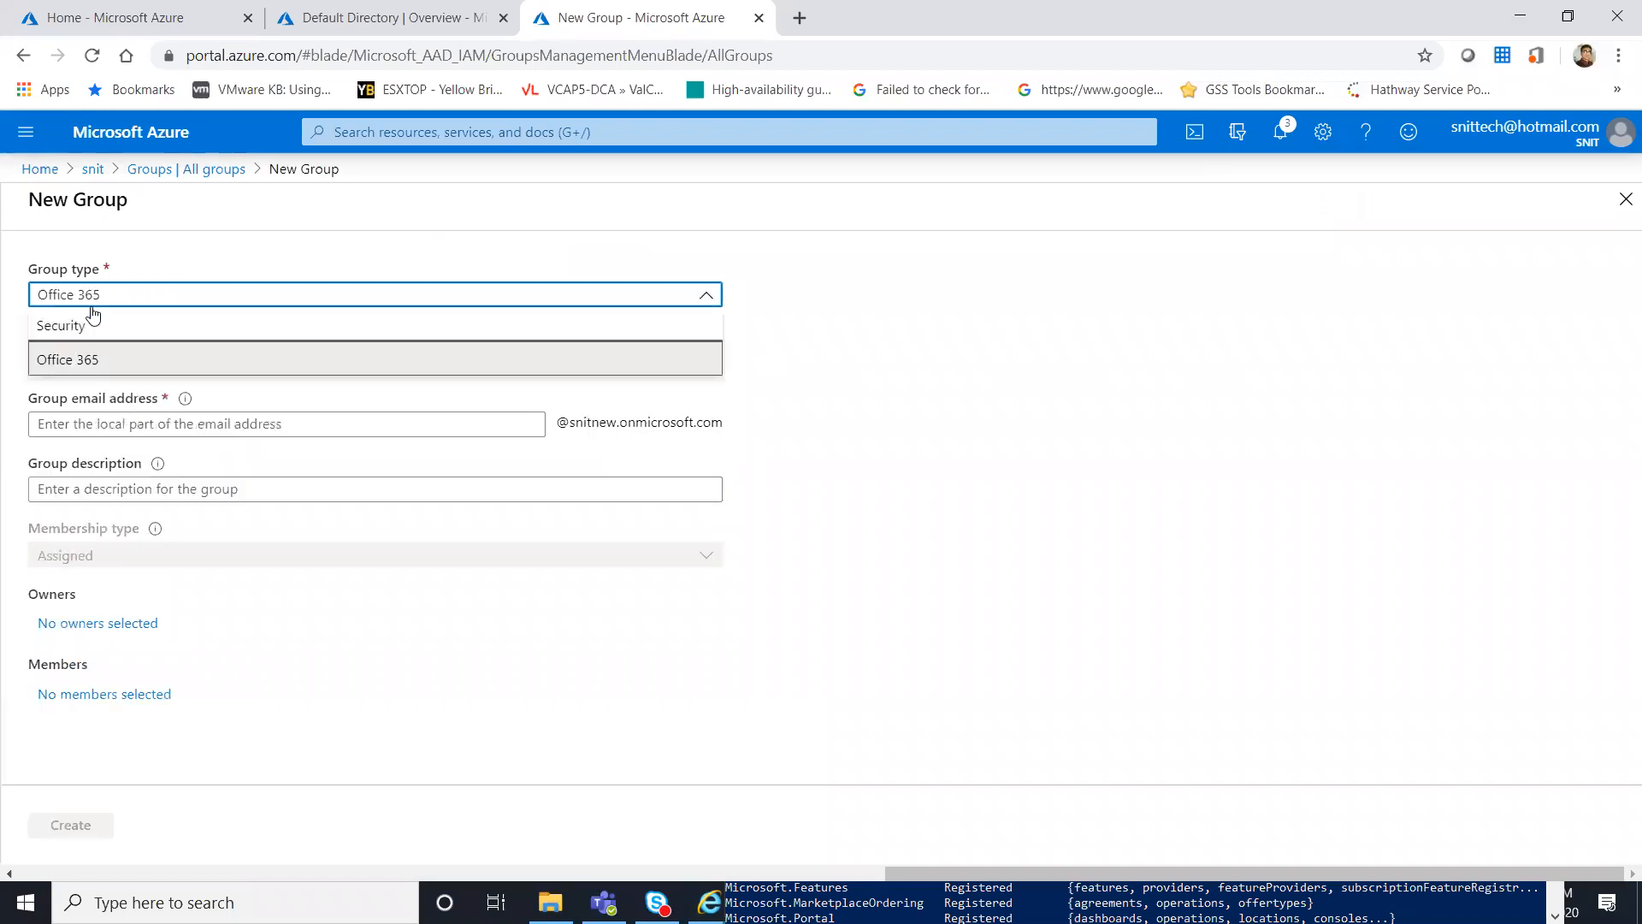
click(77, 359)
click(79, 360)
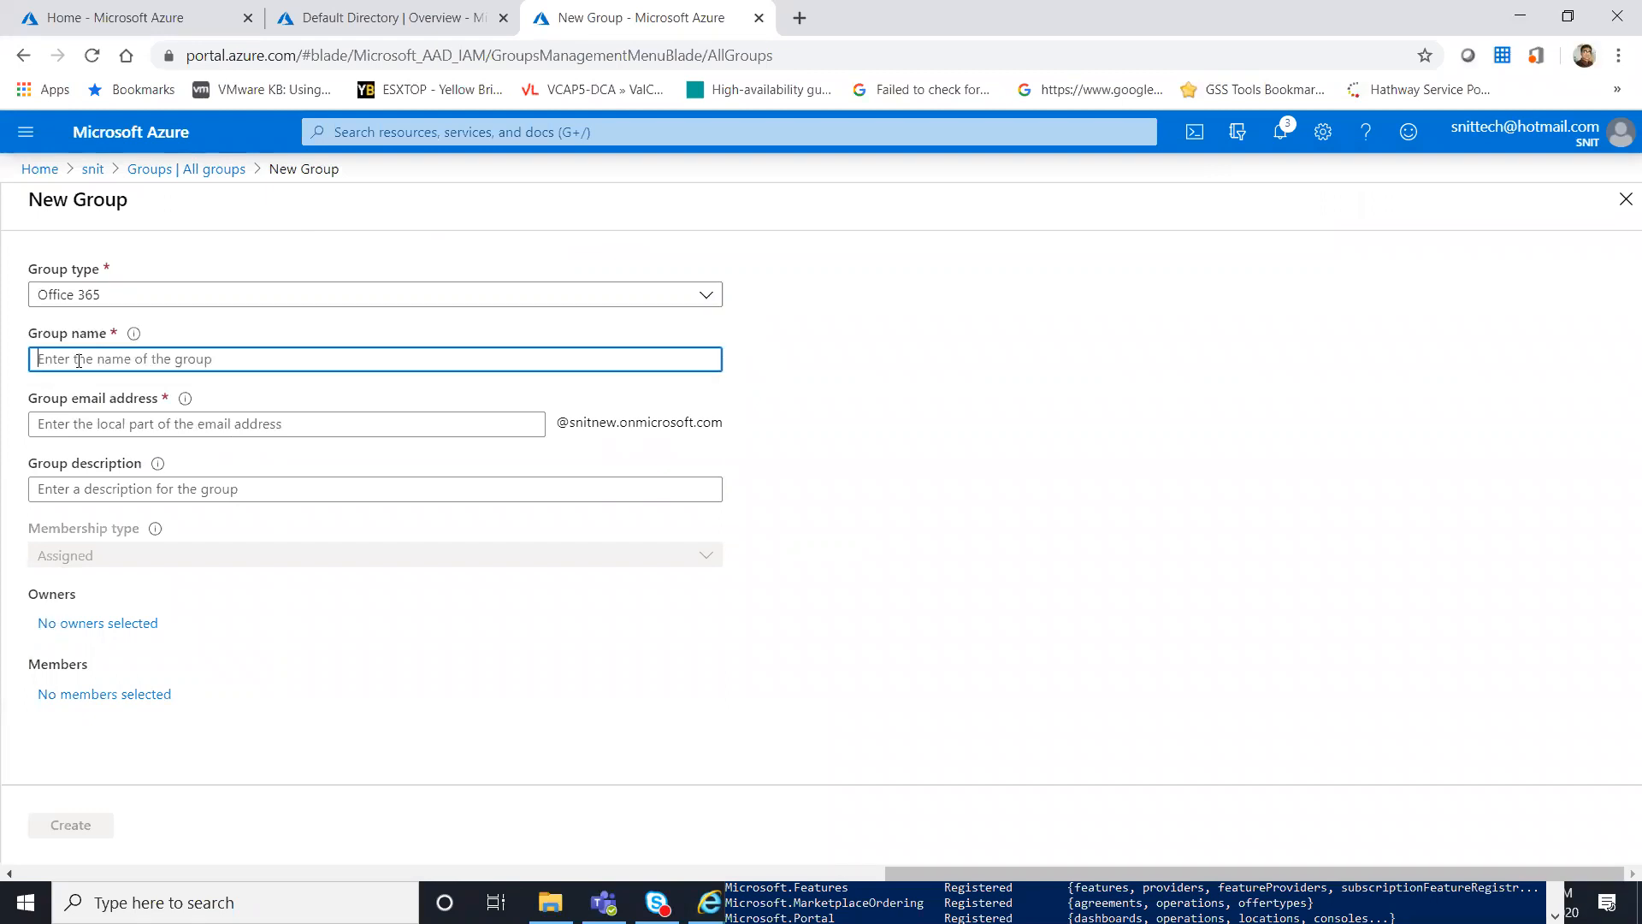
text(HR Dep)
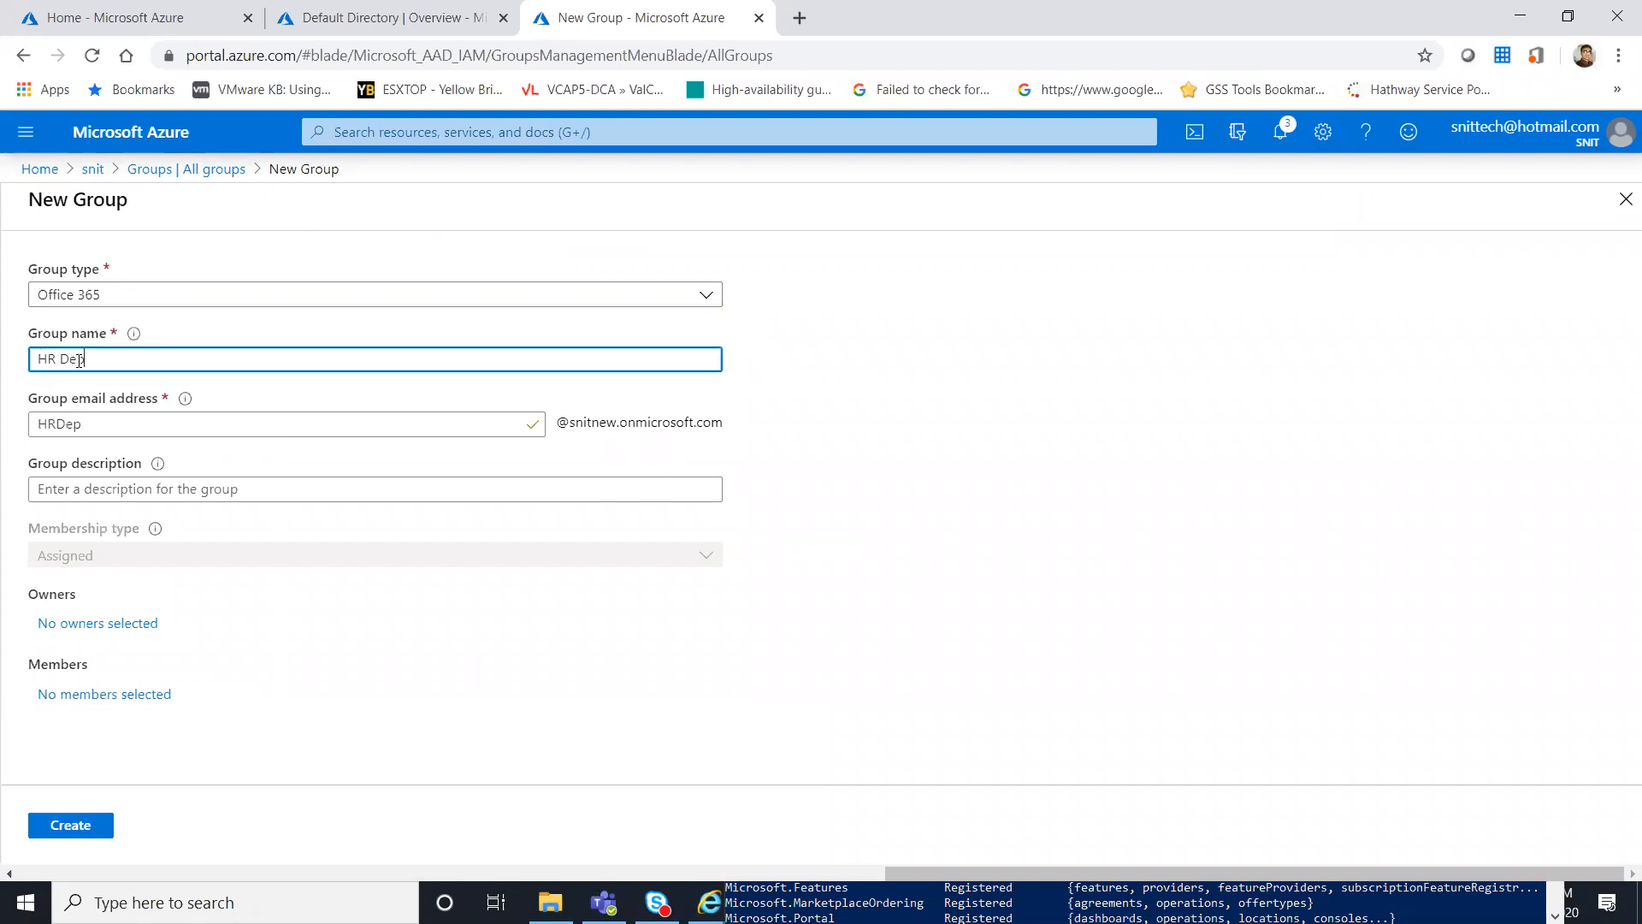
click(65, 493)
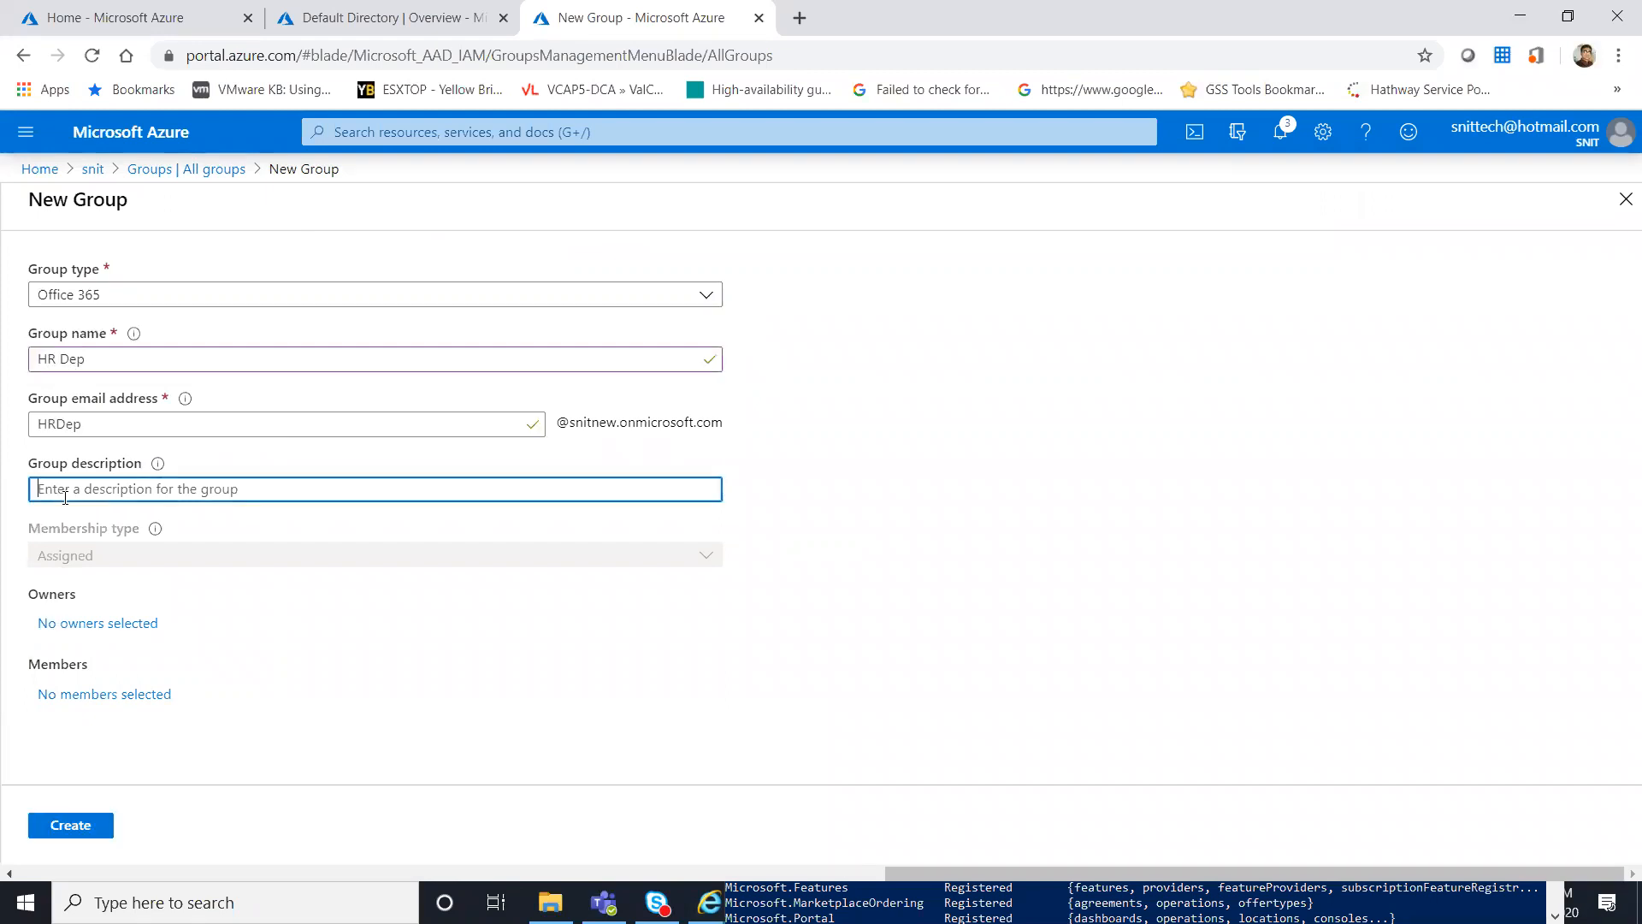
text(HR department)
- Add the snitnew.onmicrosoft.com member user as the group's owner and create the group
click(98, 623)
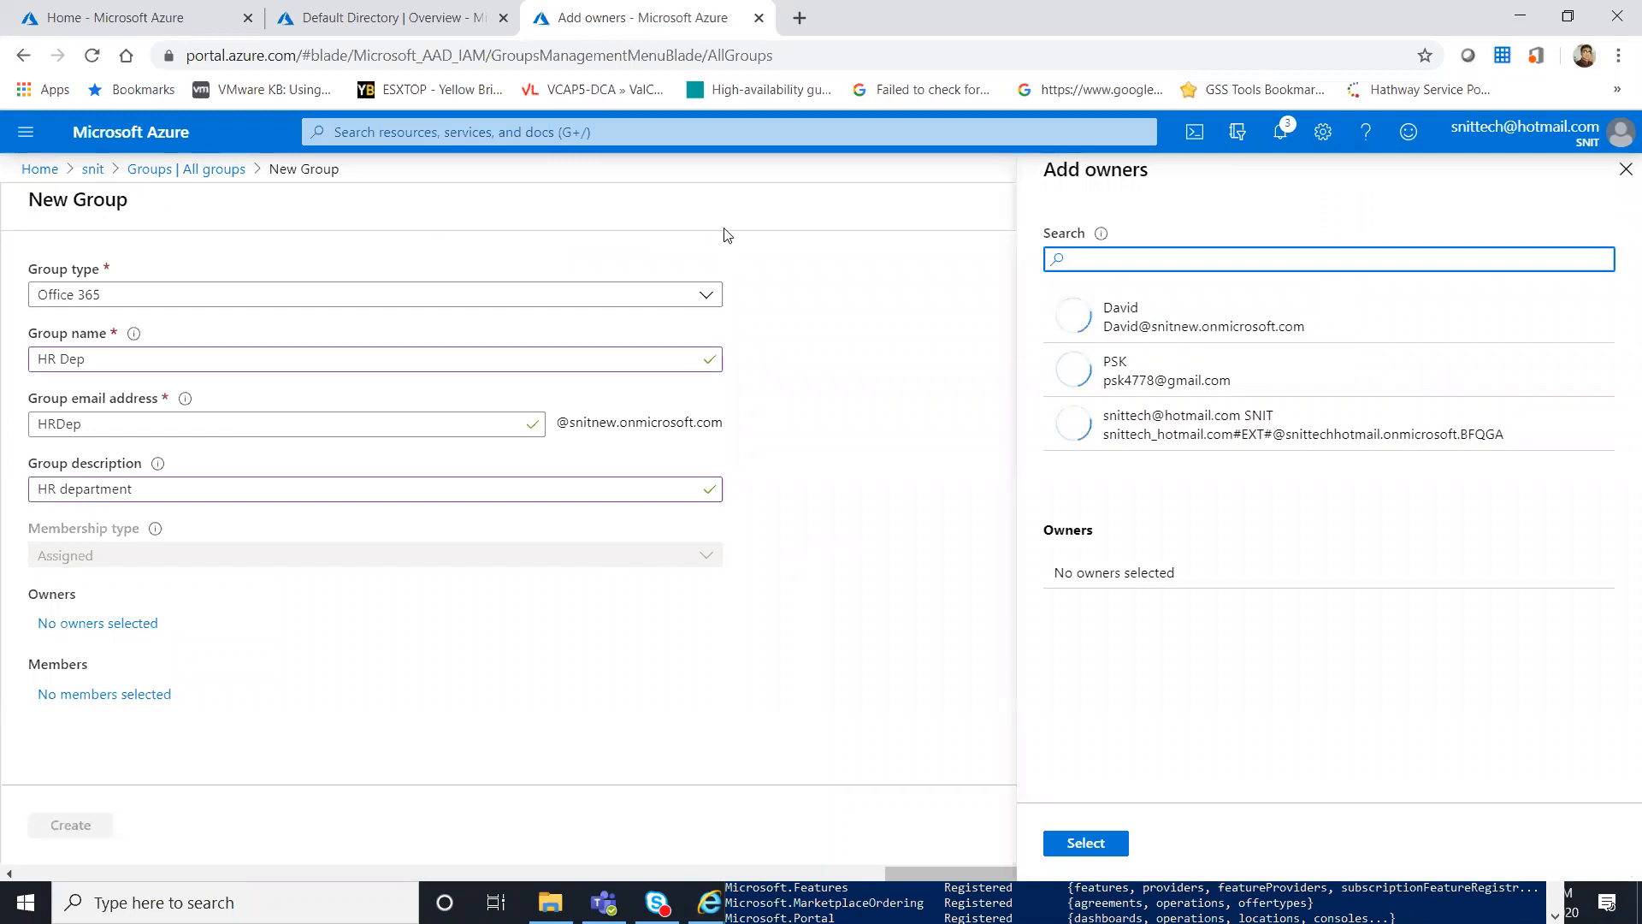
click(1139, 322)
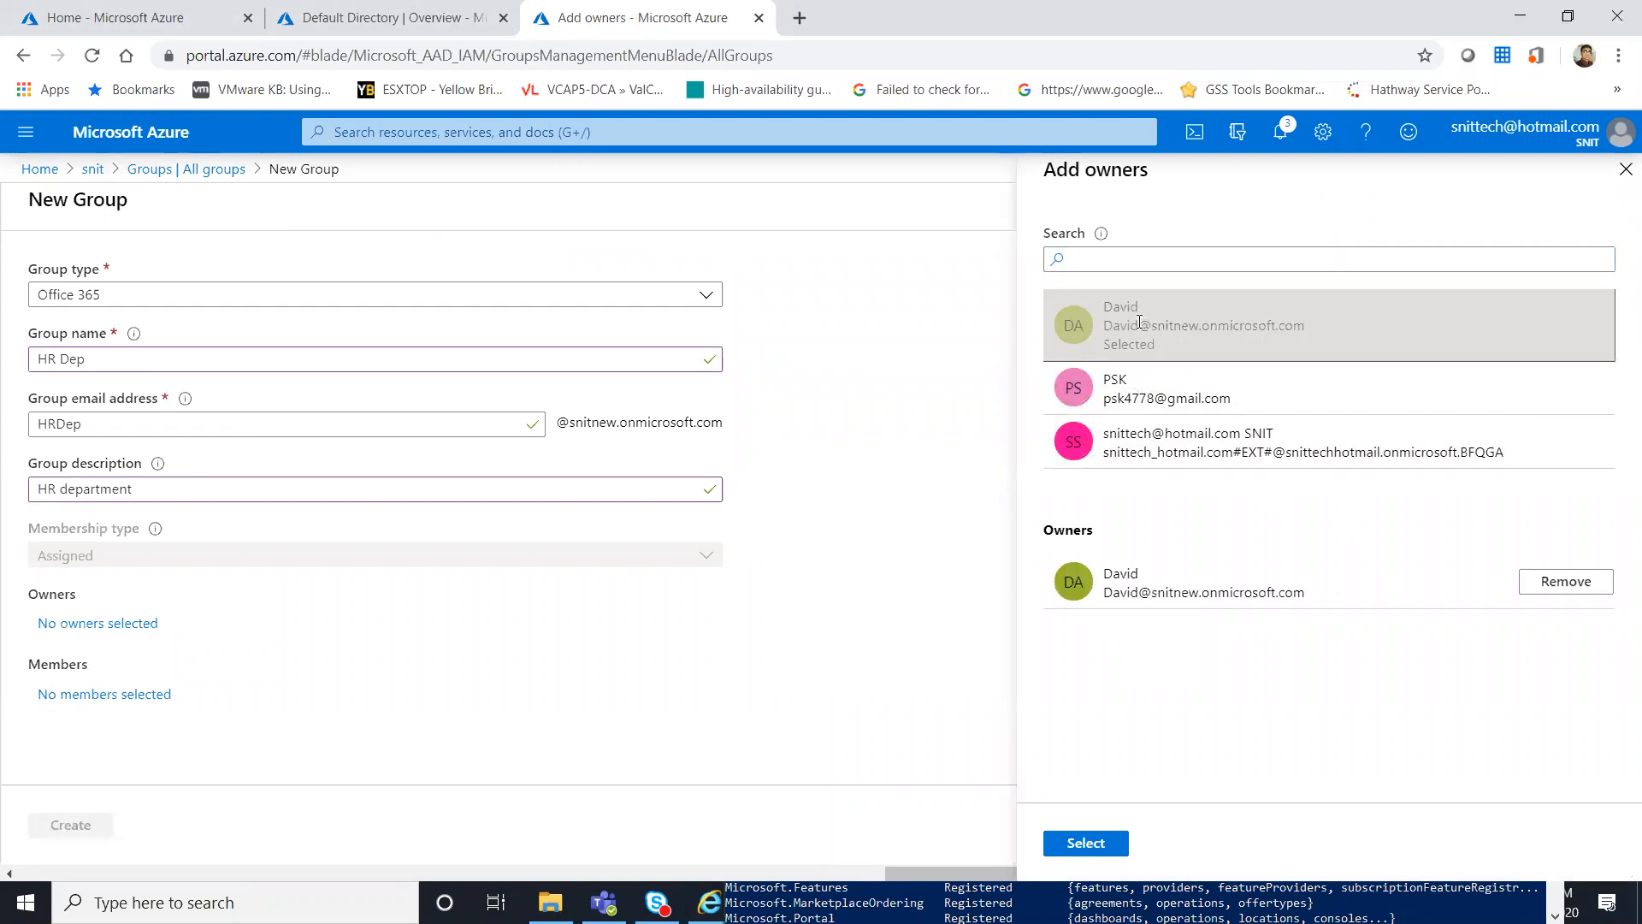
click(1080, 845)
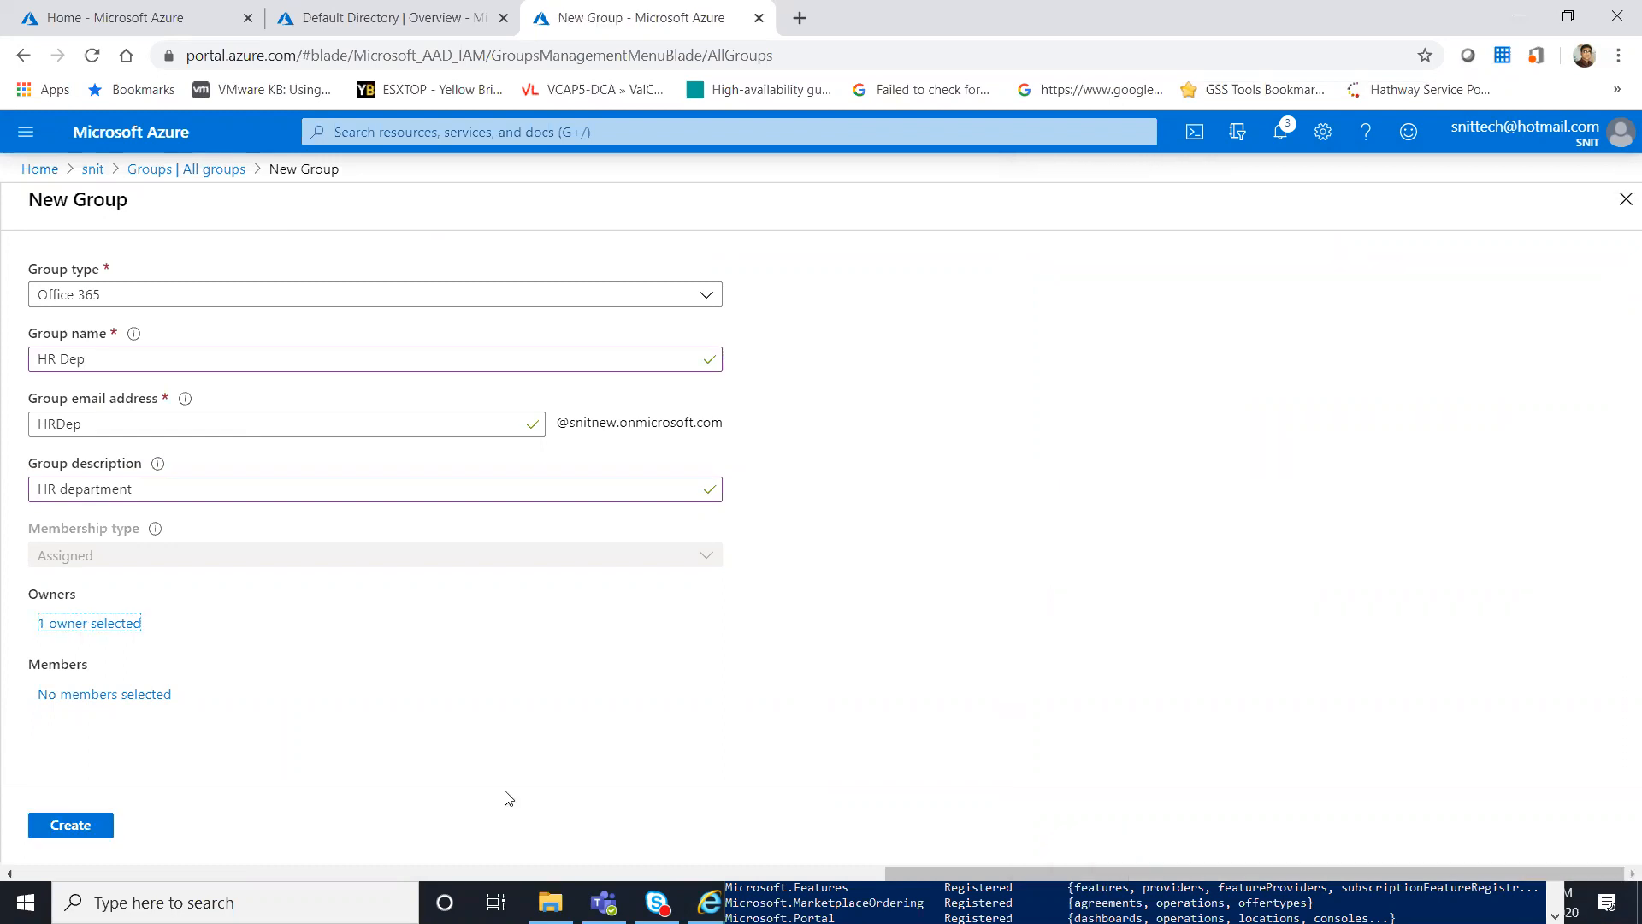
click(47, 831)
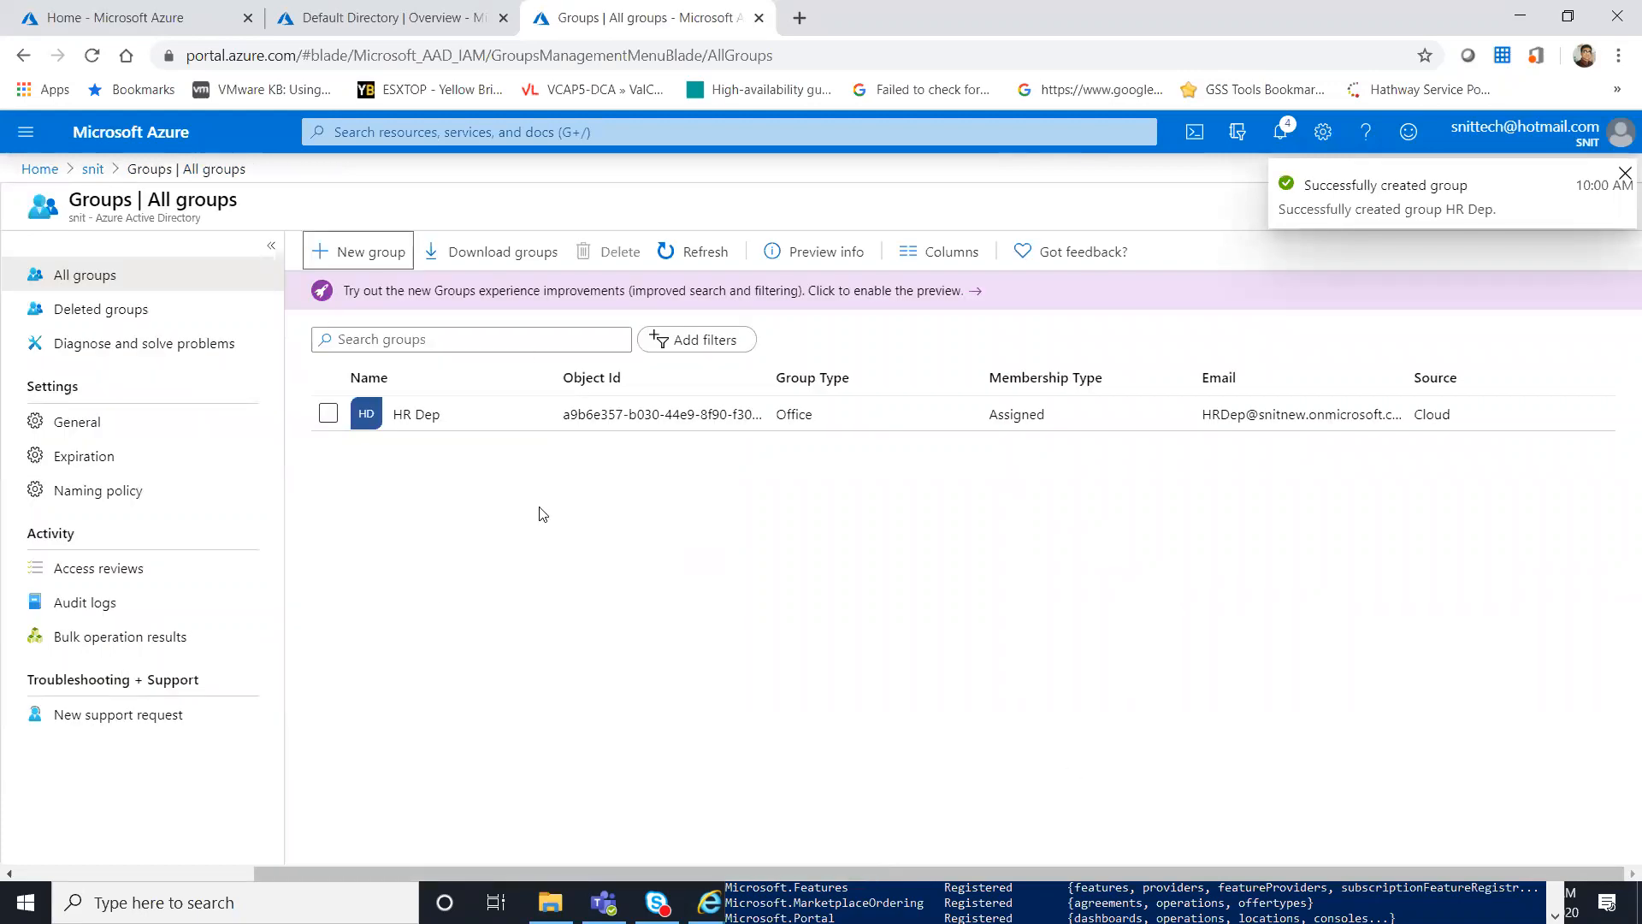
- Look through the deleted groups, problem diagnosis and general settings pages for groups
click(137, 314)
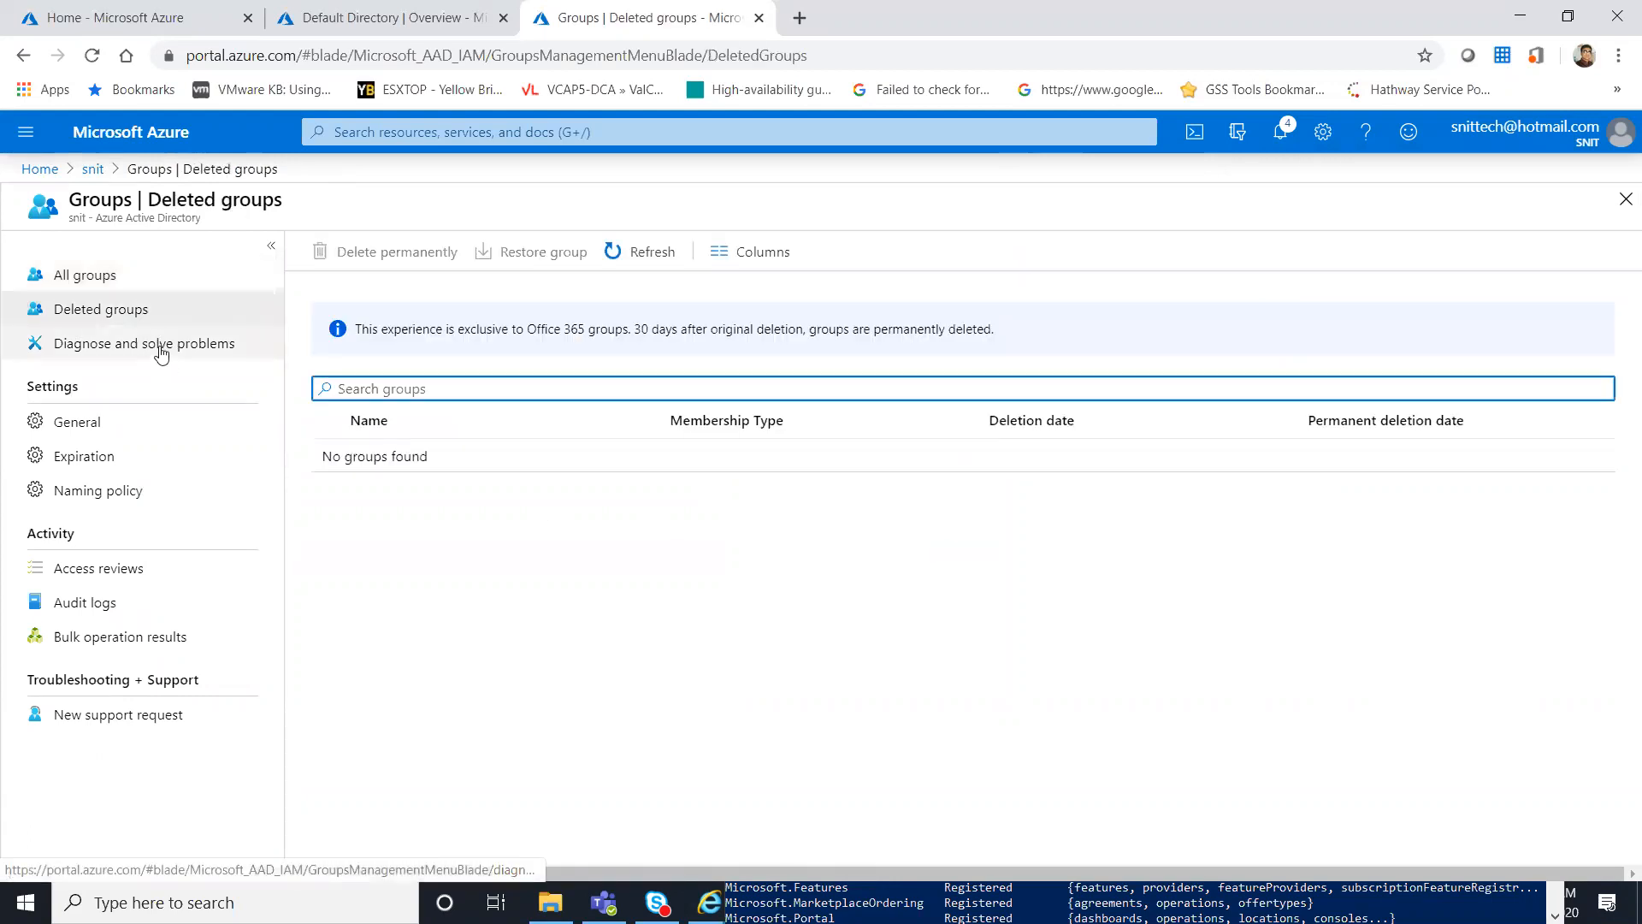
click(163, 349)
click(81, 428)
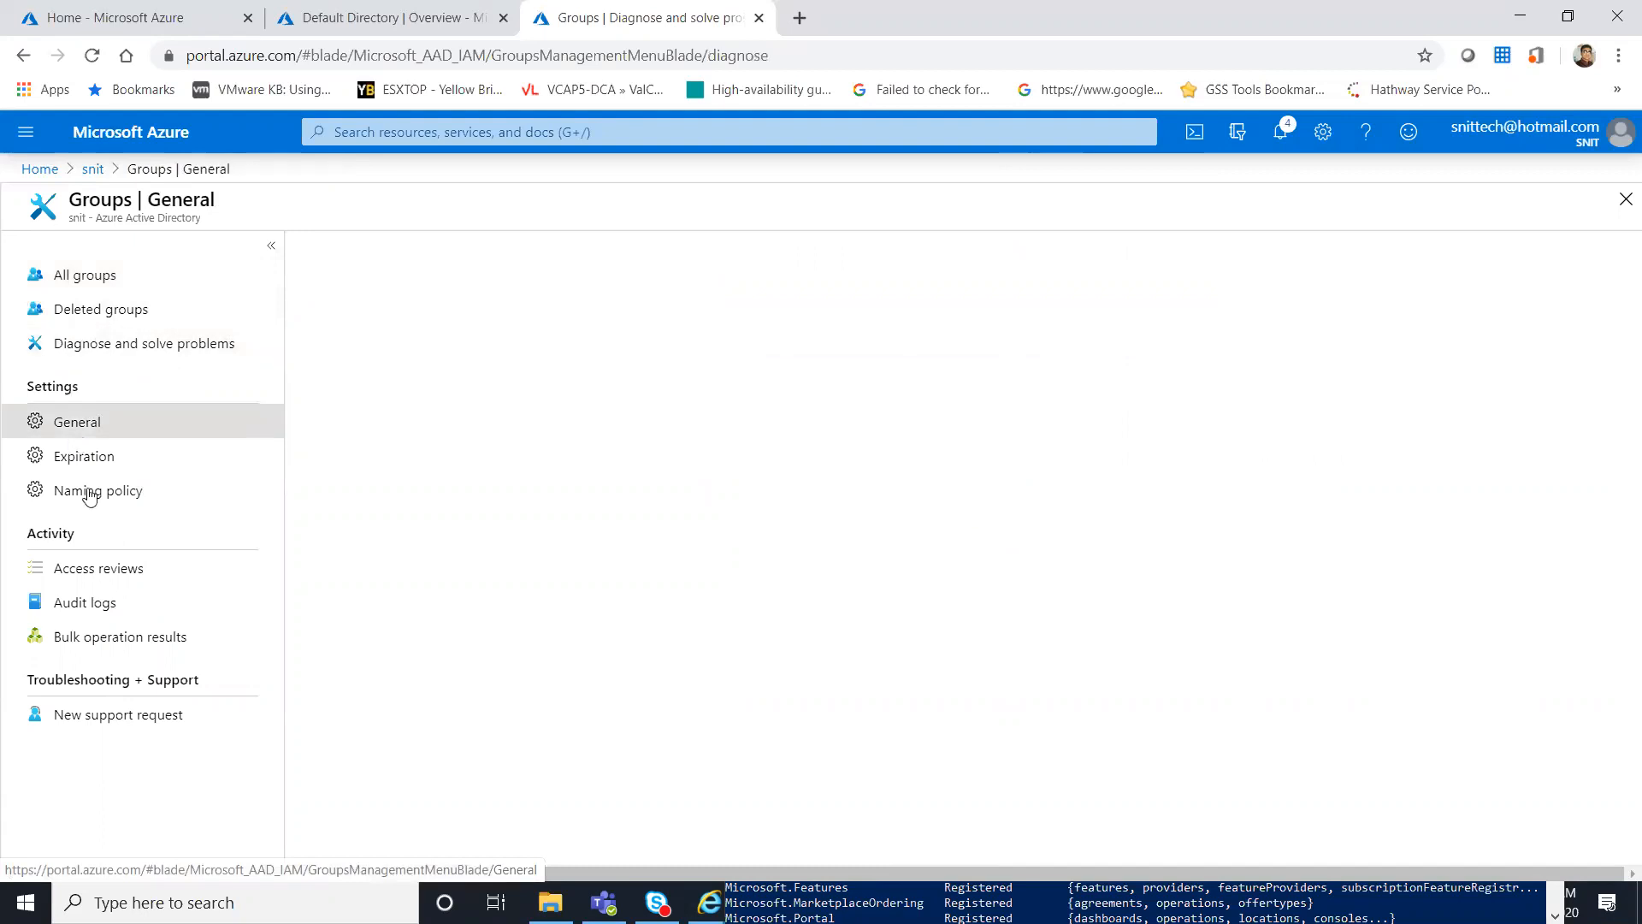
- In the snit directory's roles and administrators, search for "global" and open the Global administrator role's assignments
click(91, 169)
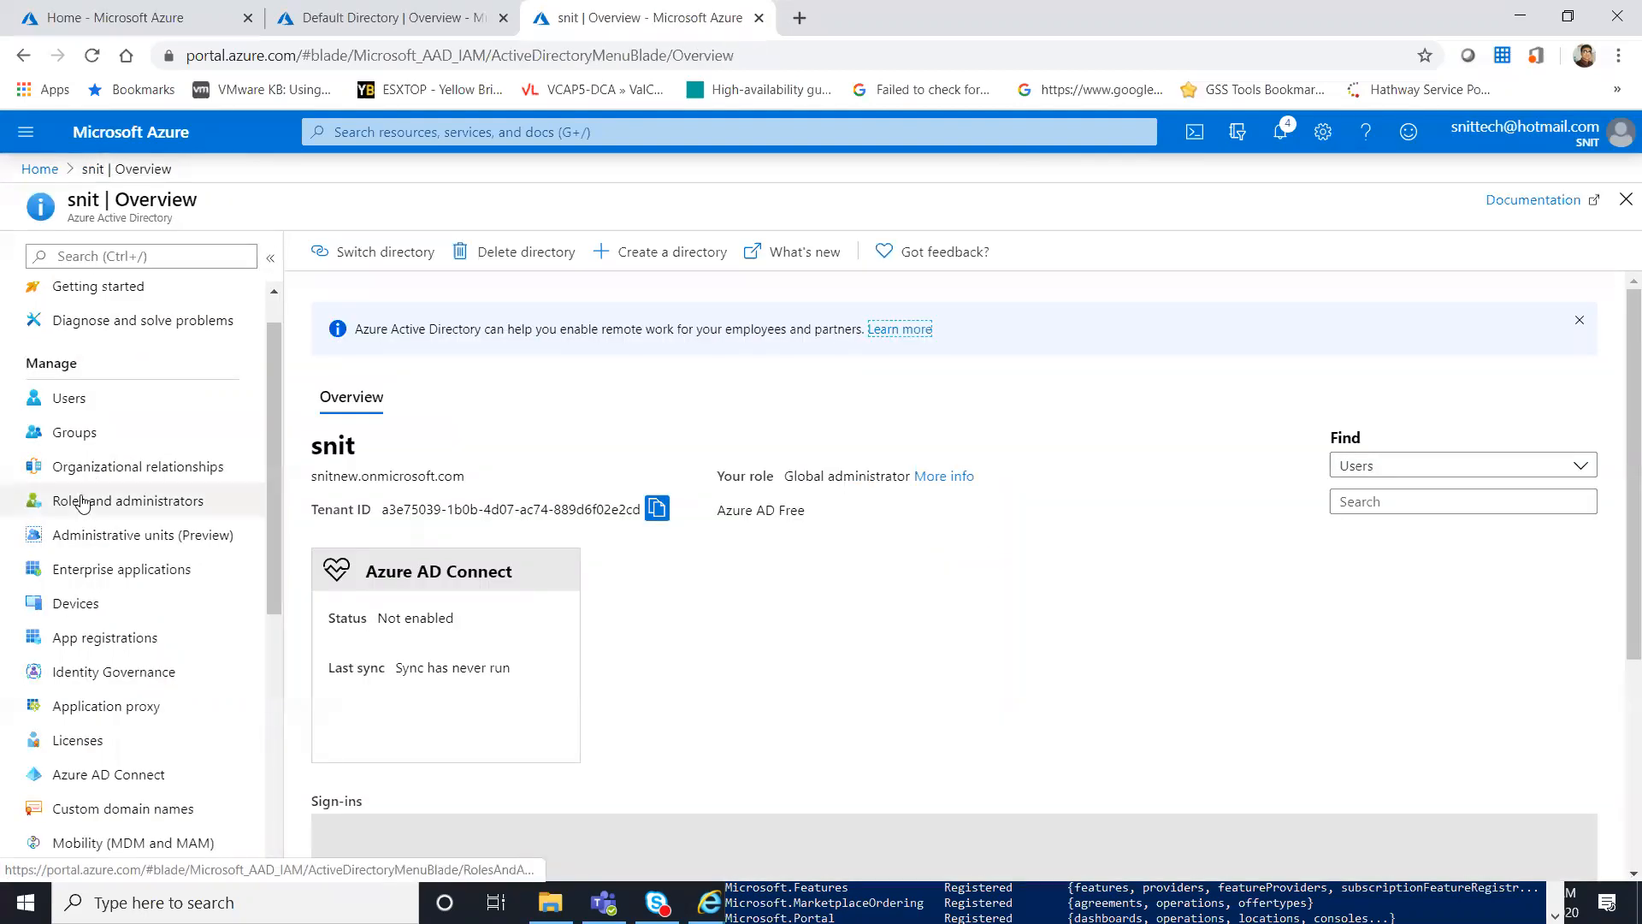
click(86, 504)
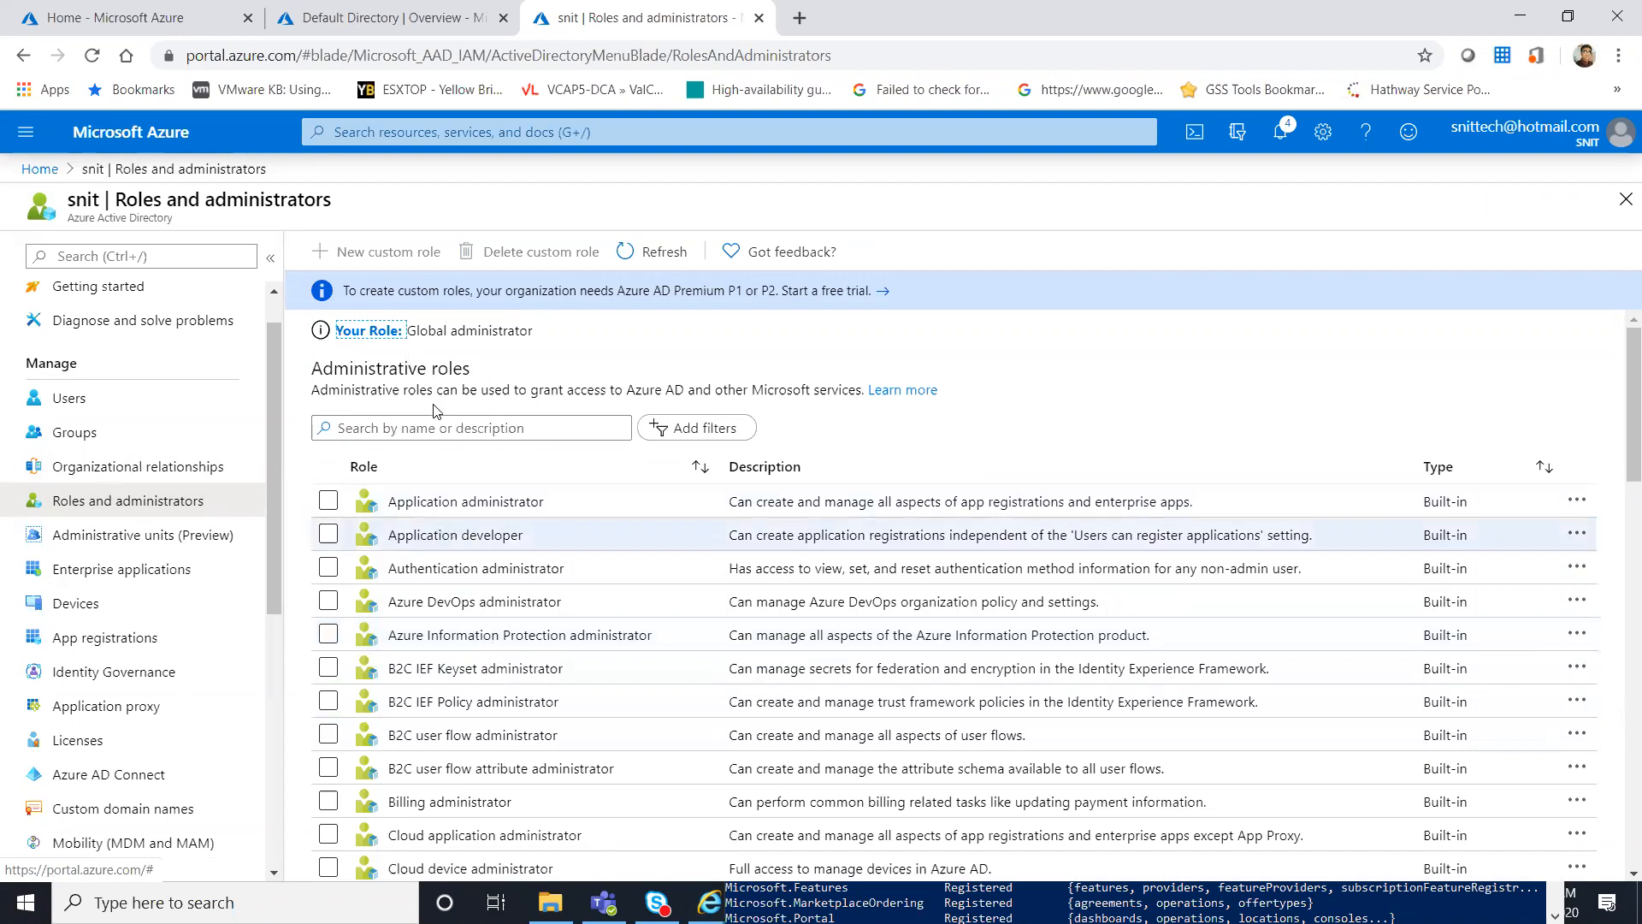
click(427, 436)
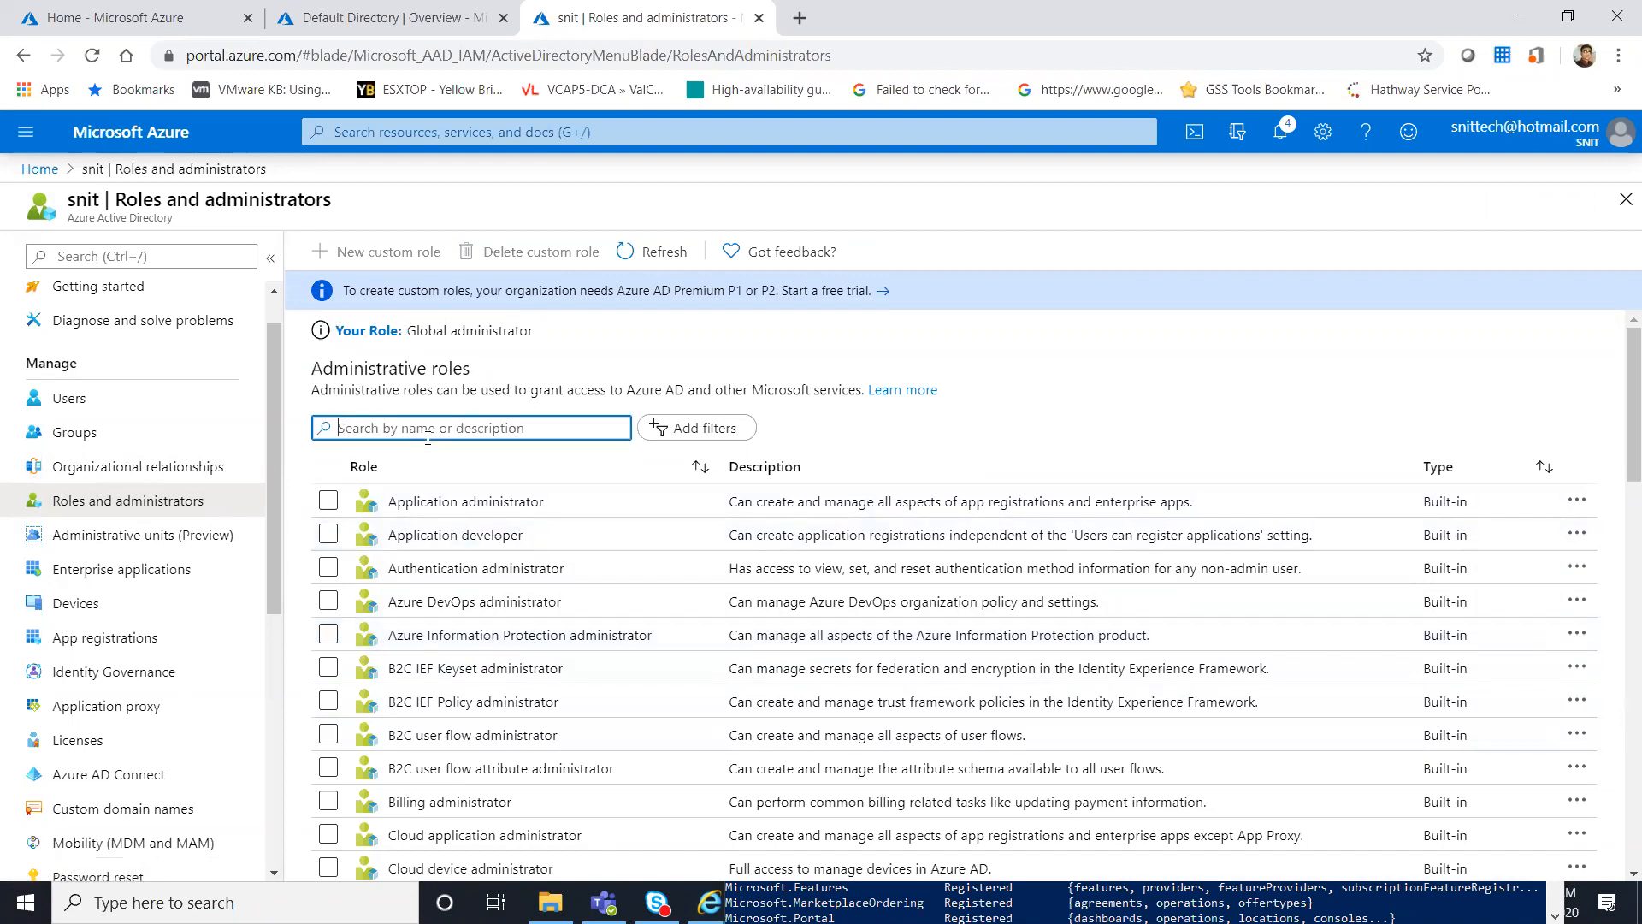
text(dav)
key(BackSpace)
key(BackSpace)
text(global)
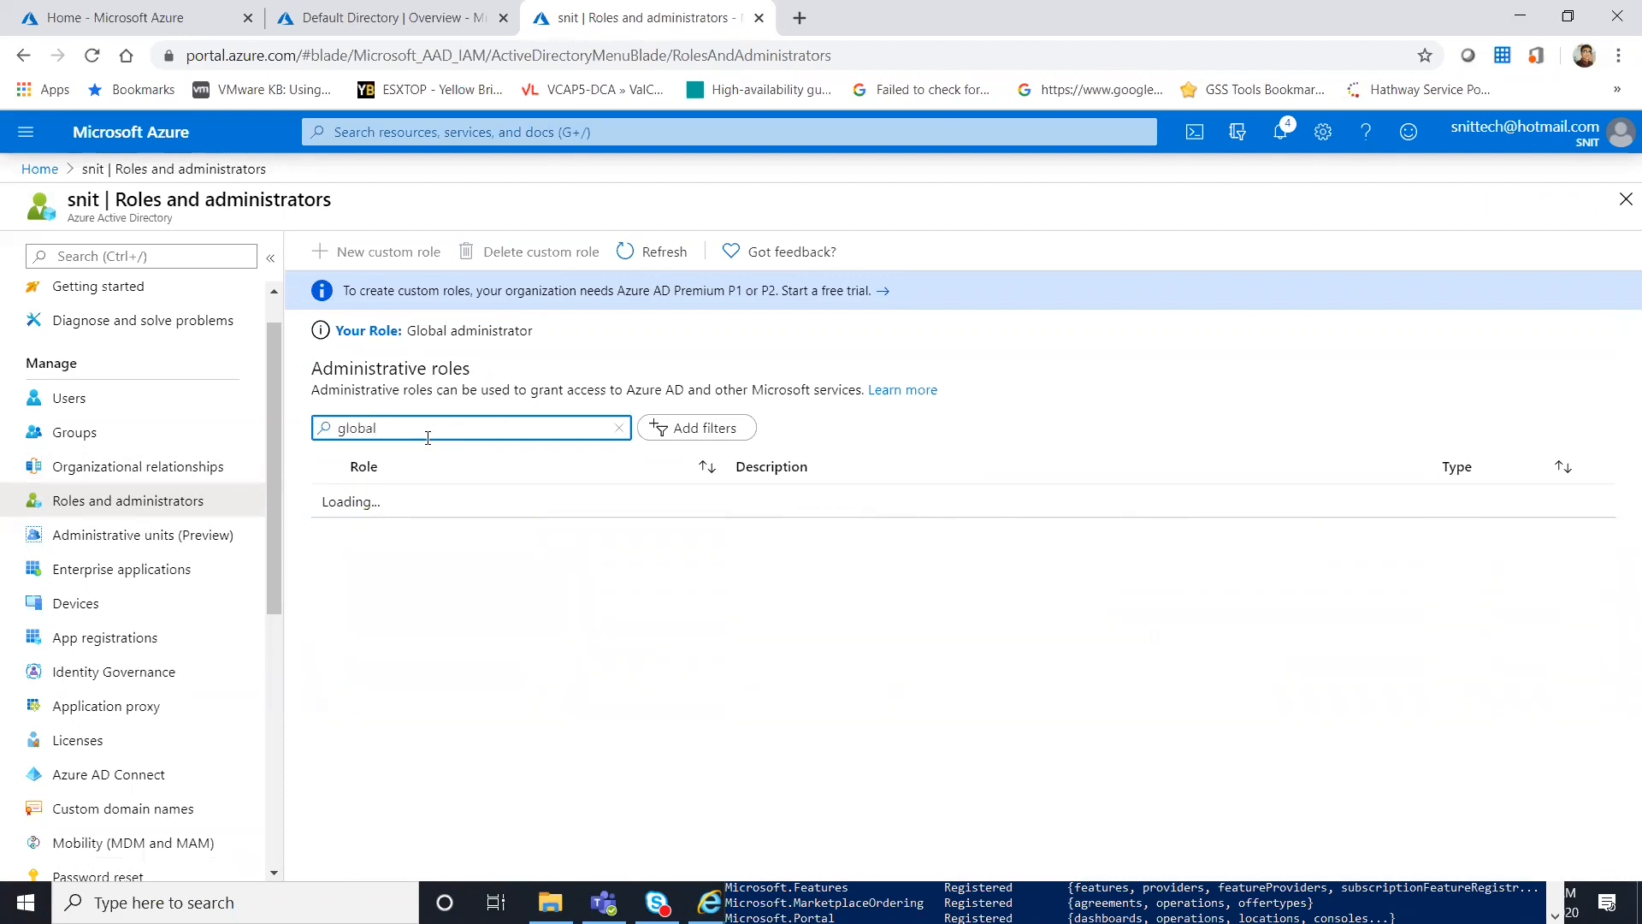
click(437, 517)
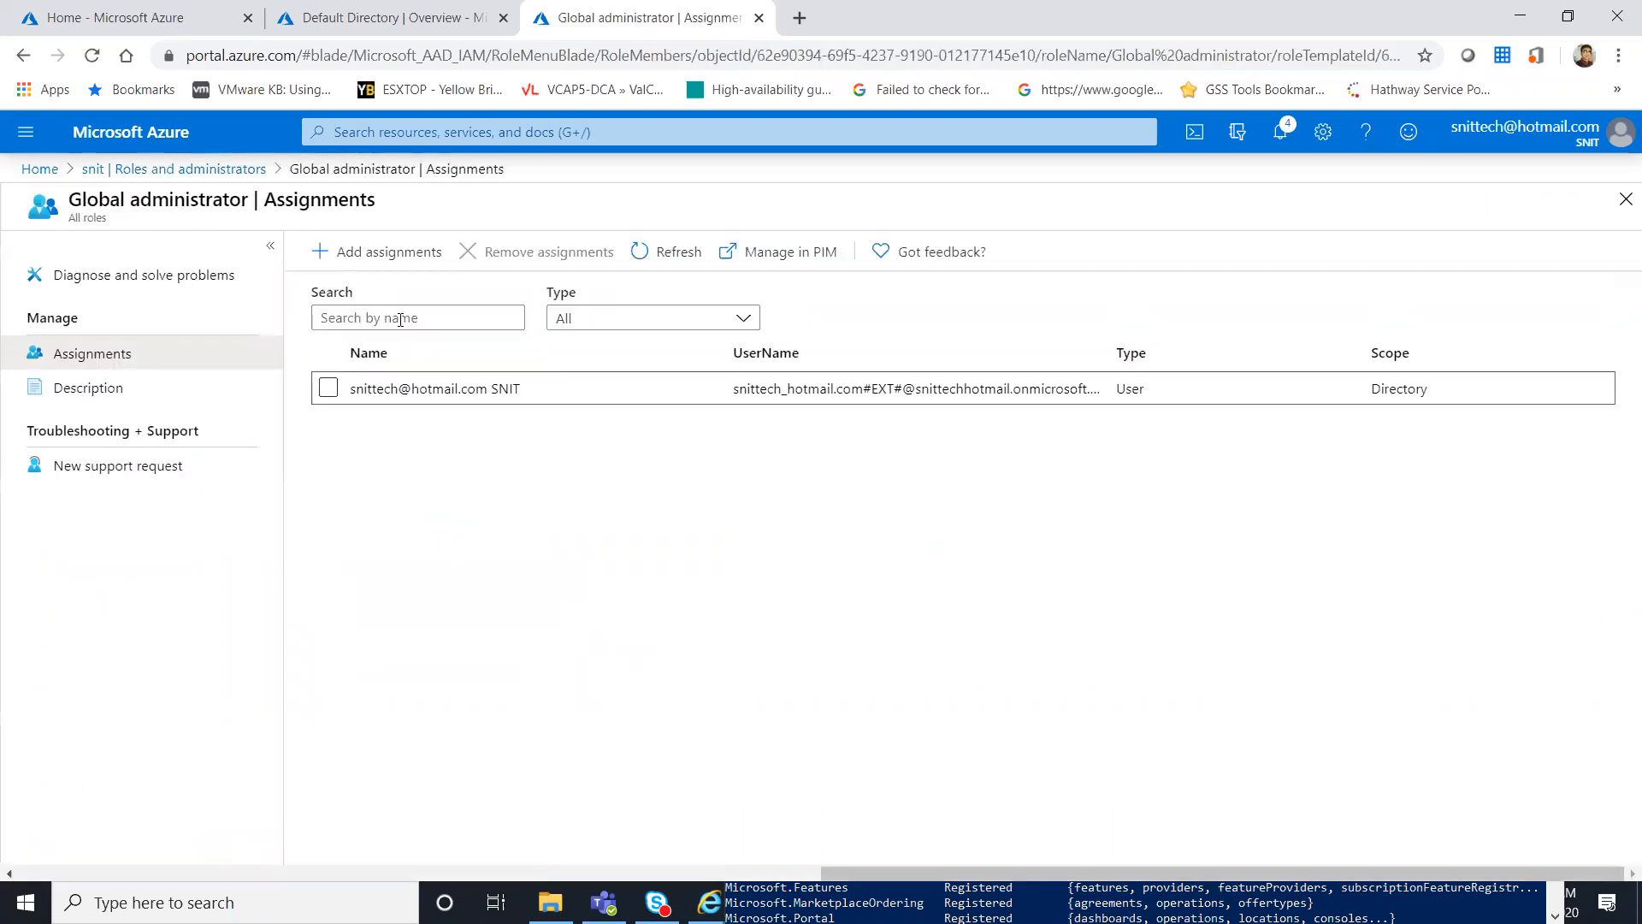
- Assign the Global administrator role to the snitnew.onmicrosoft.com member user
click(370, 255)
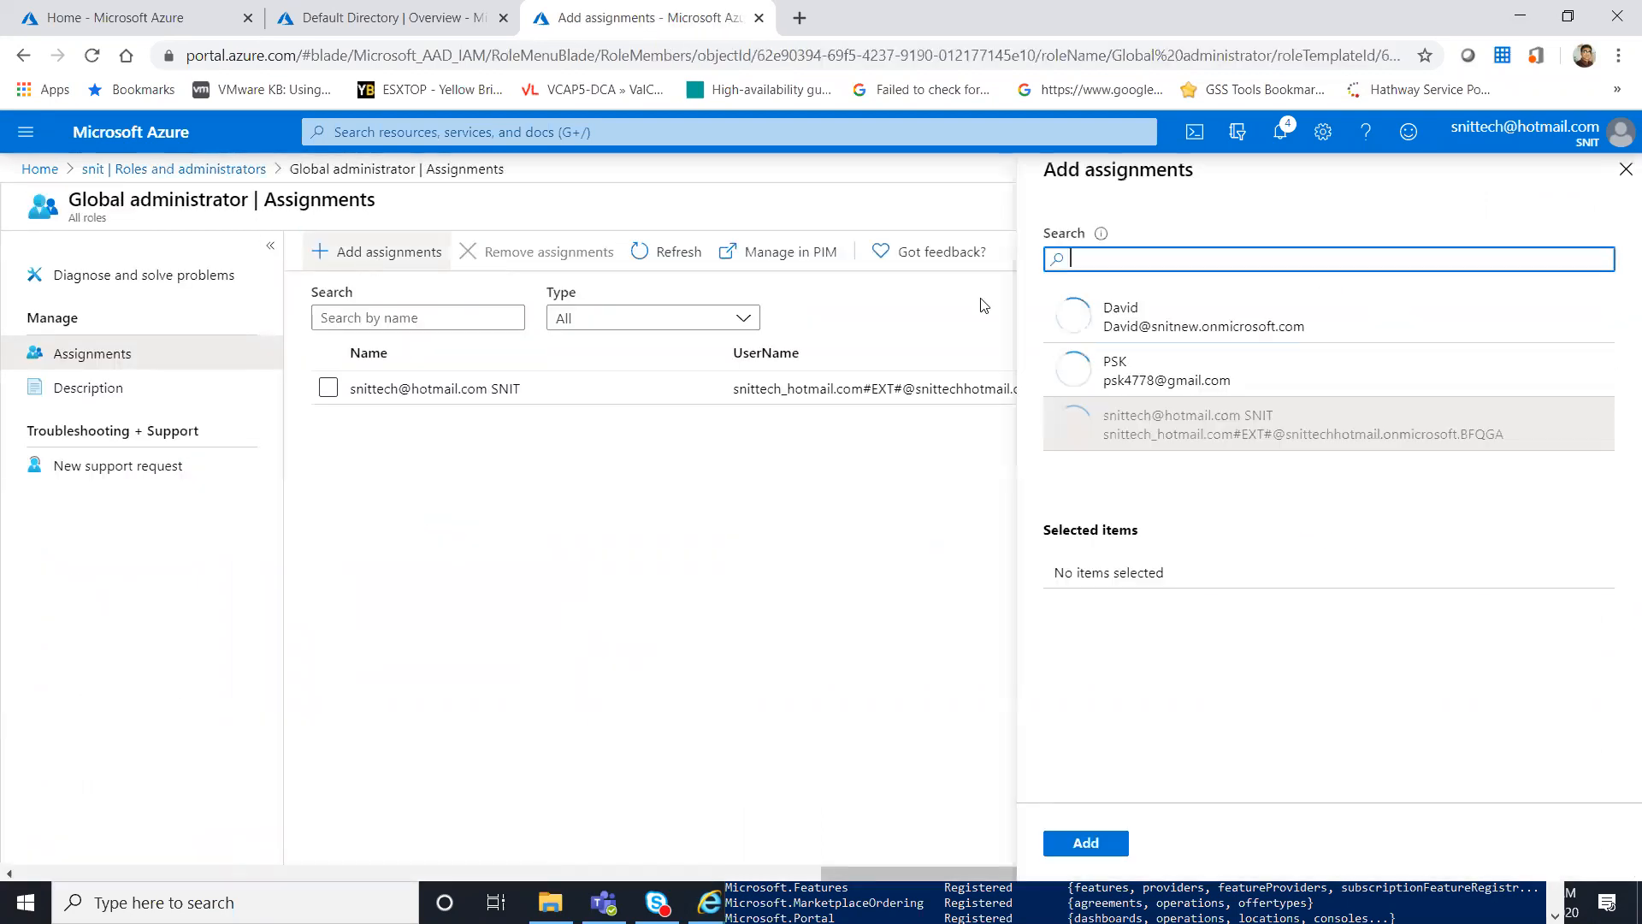
click(1151, 325)
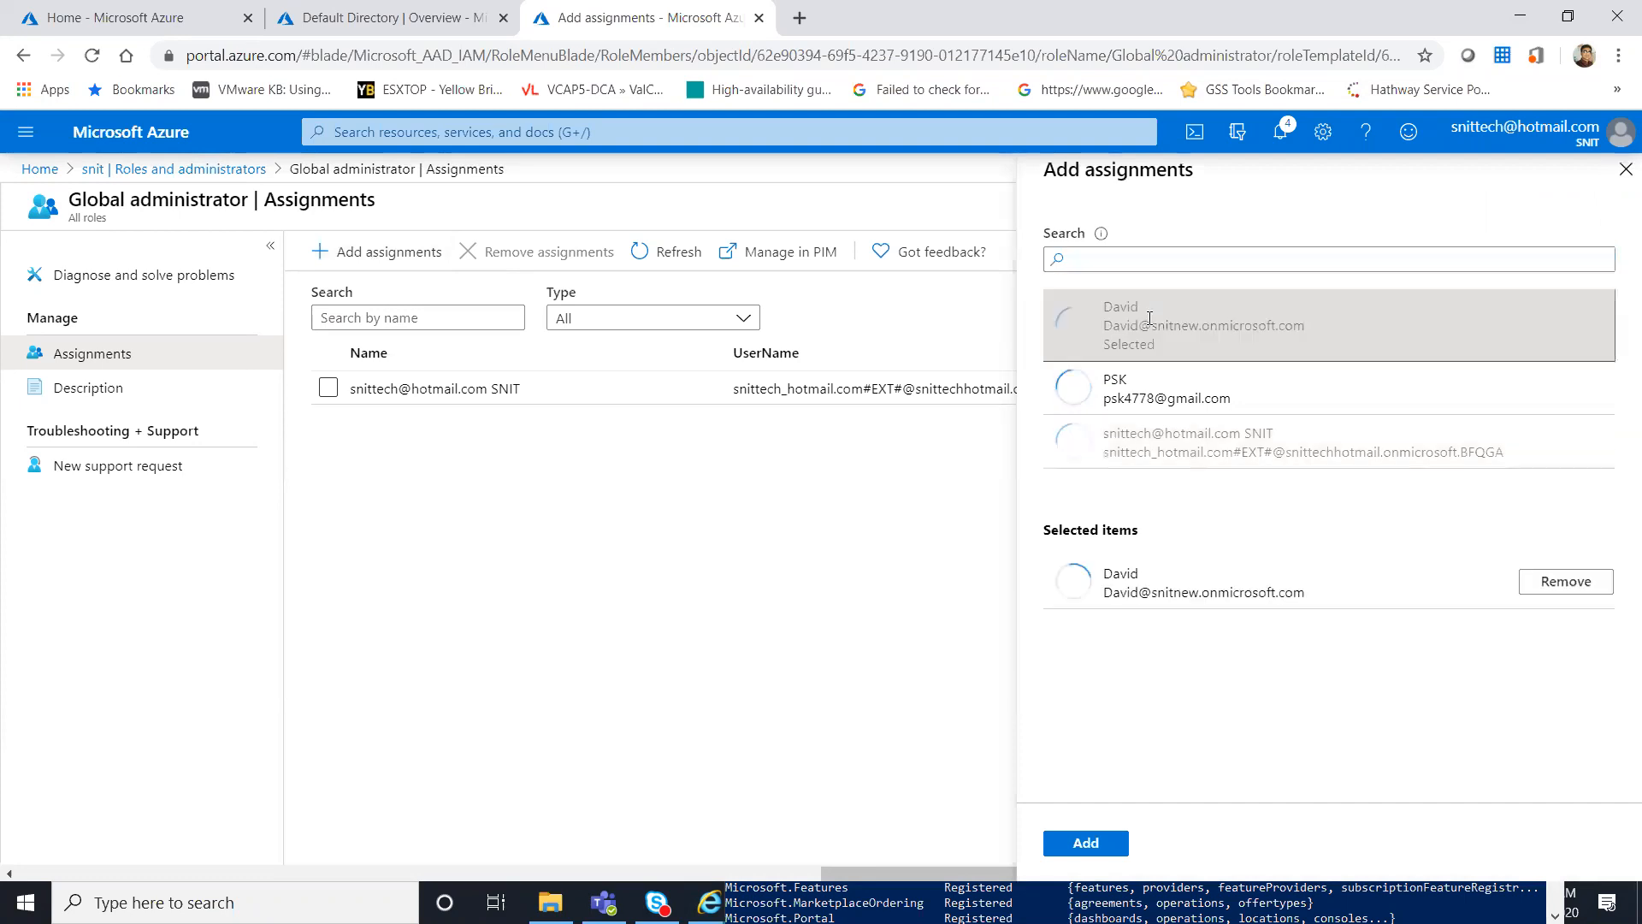
click(1084, 844)
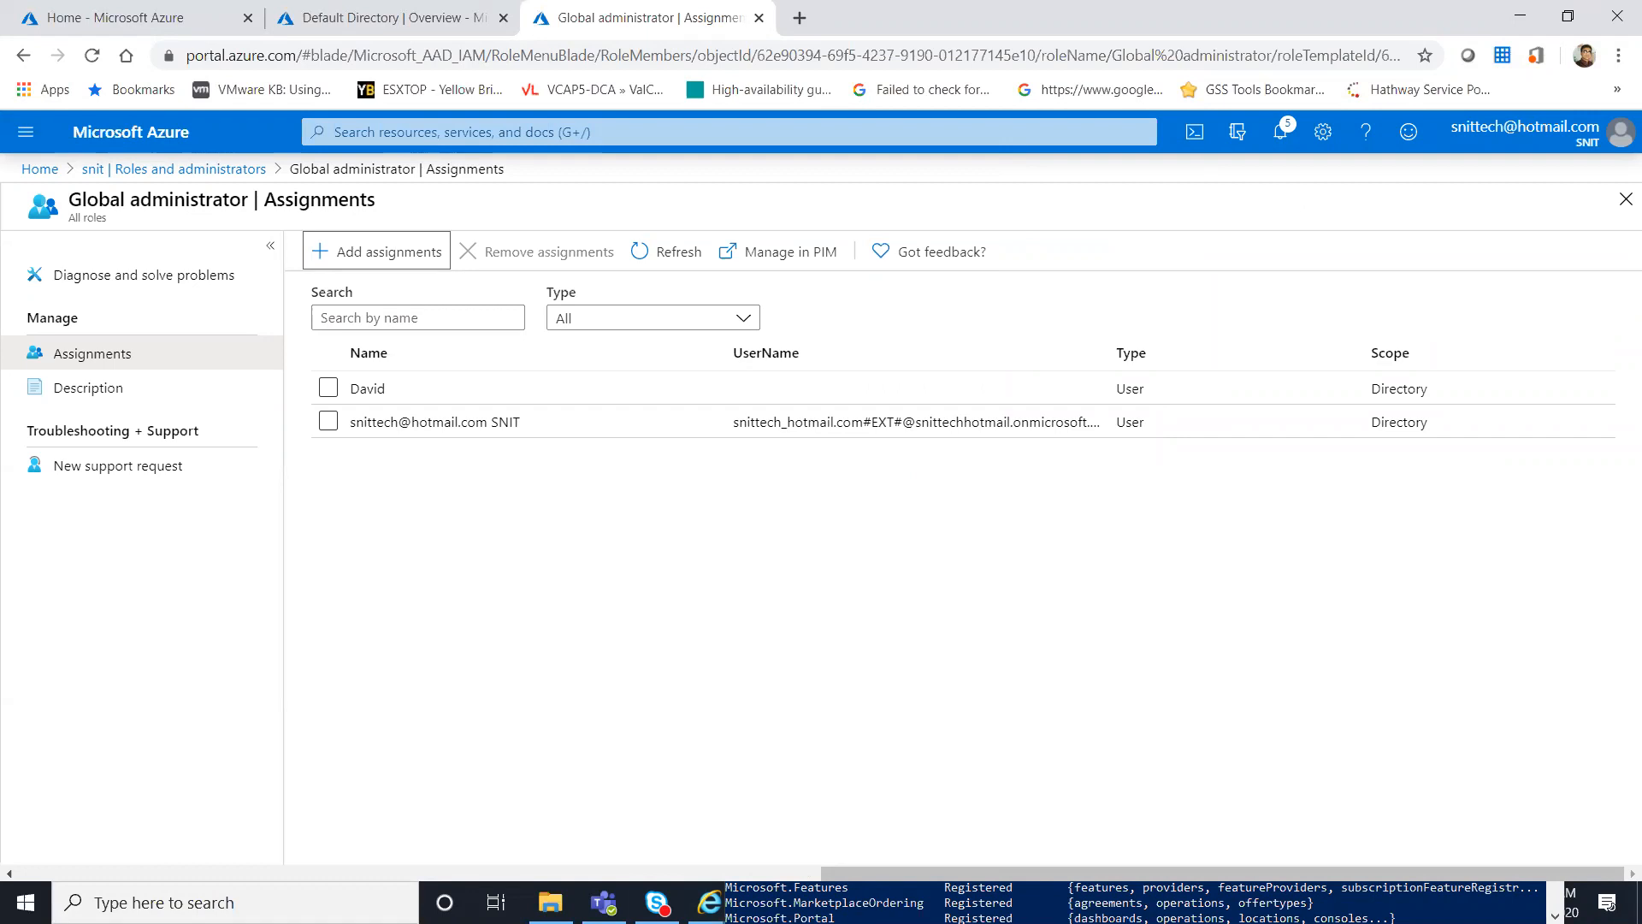
- Switch to Word by opening the recent document Portal to login.docx
click(232, 903)
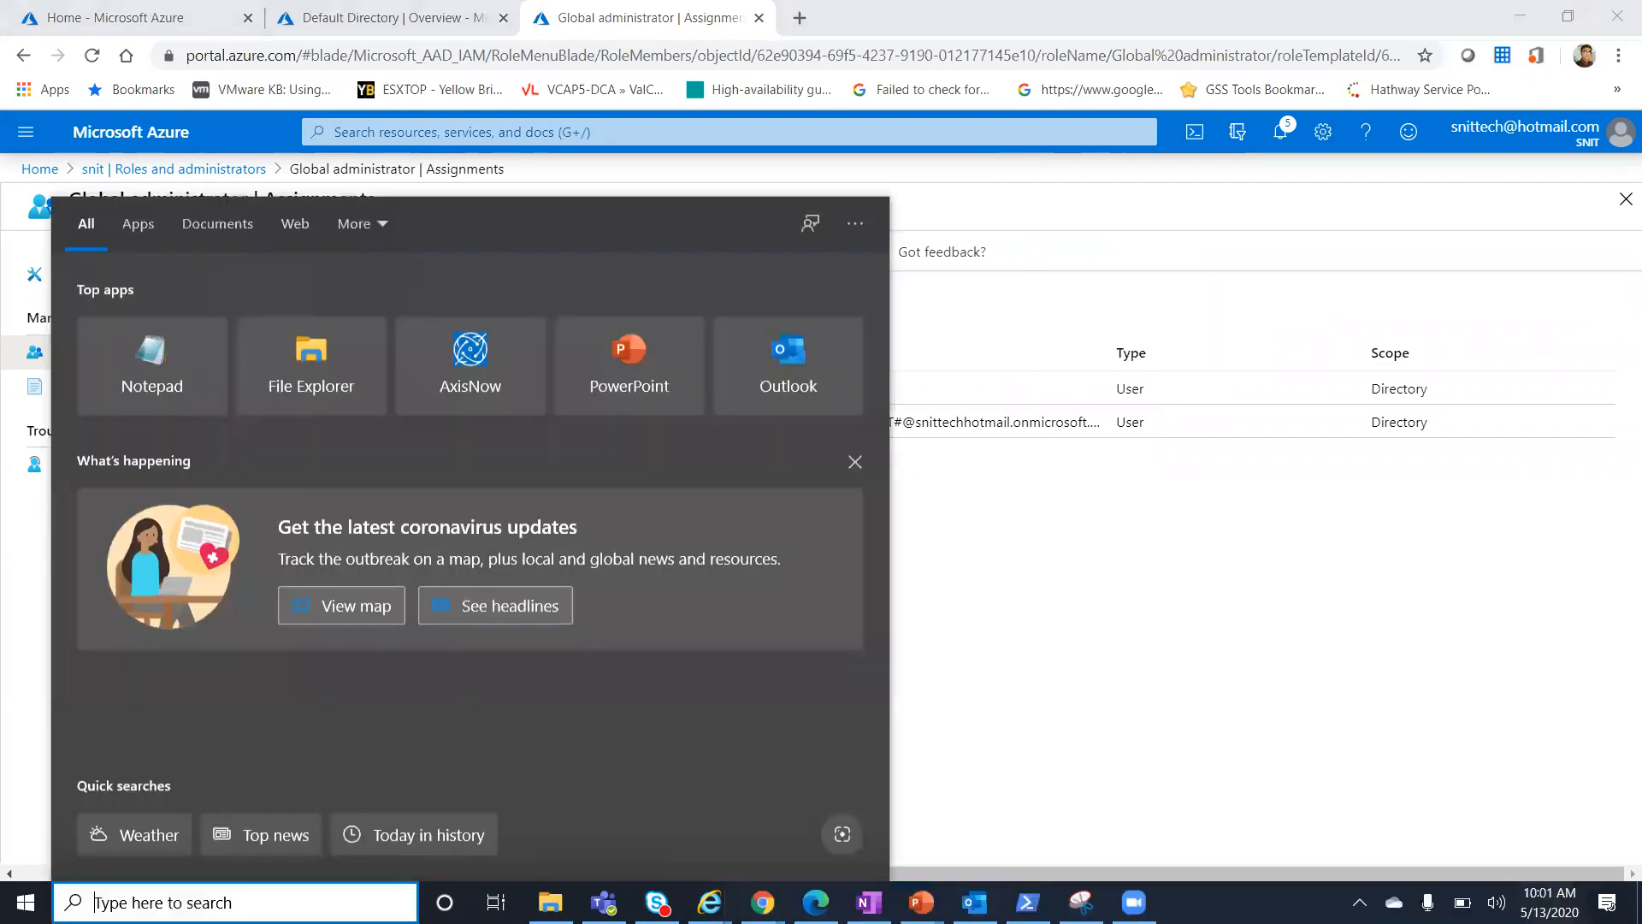
text(word)
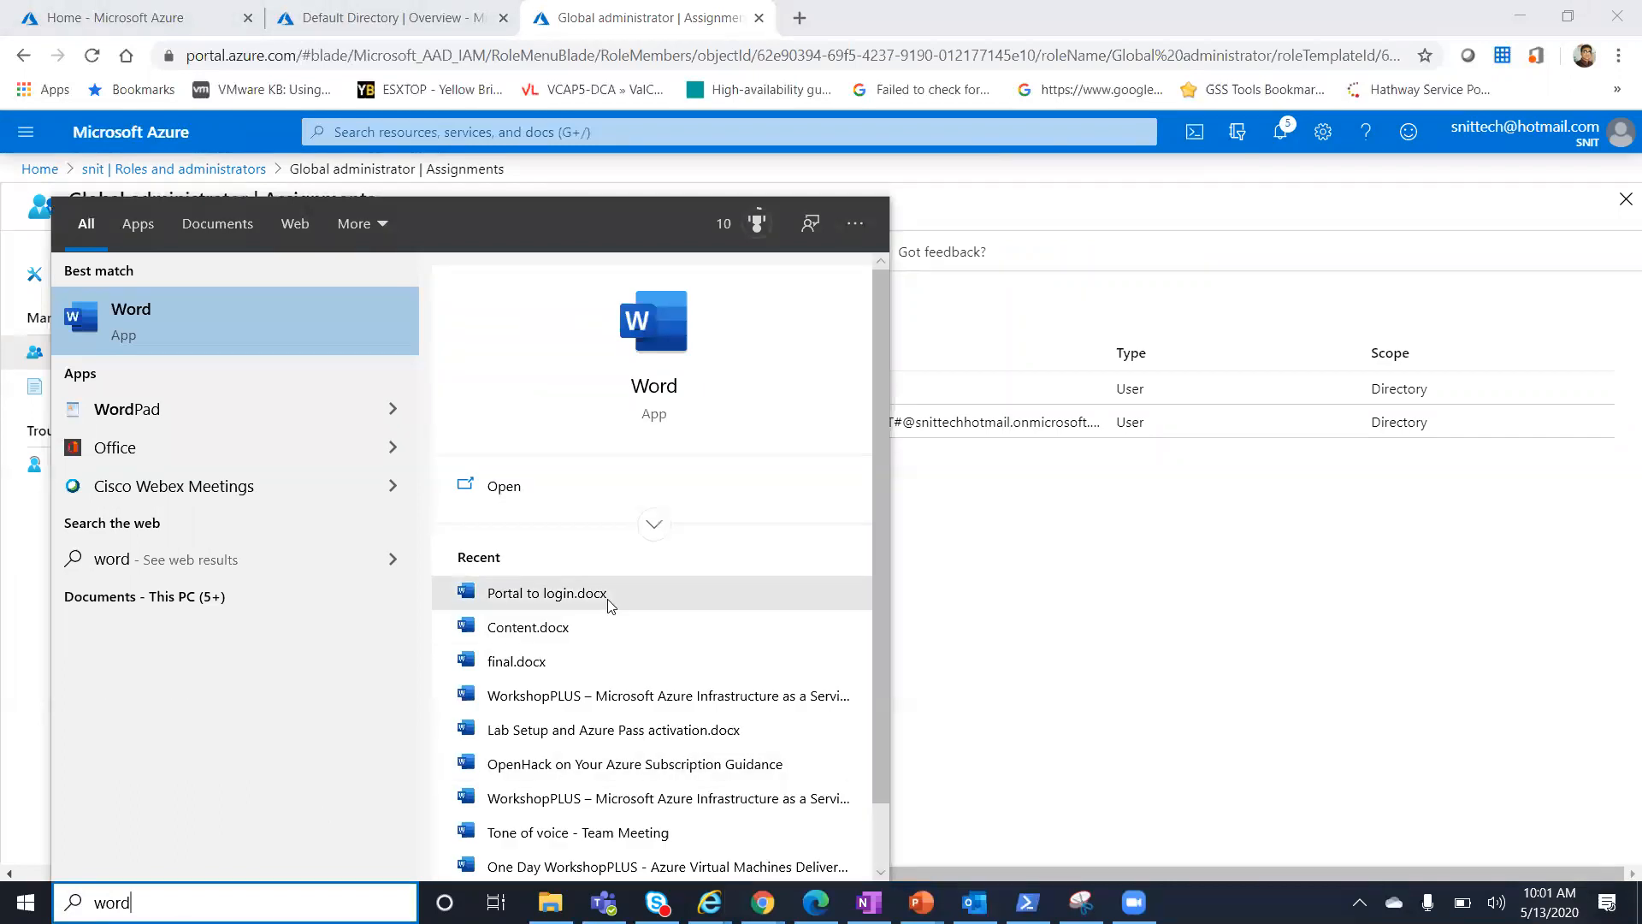
click(634, 625)
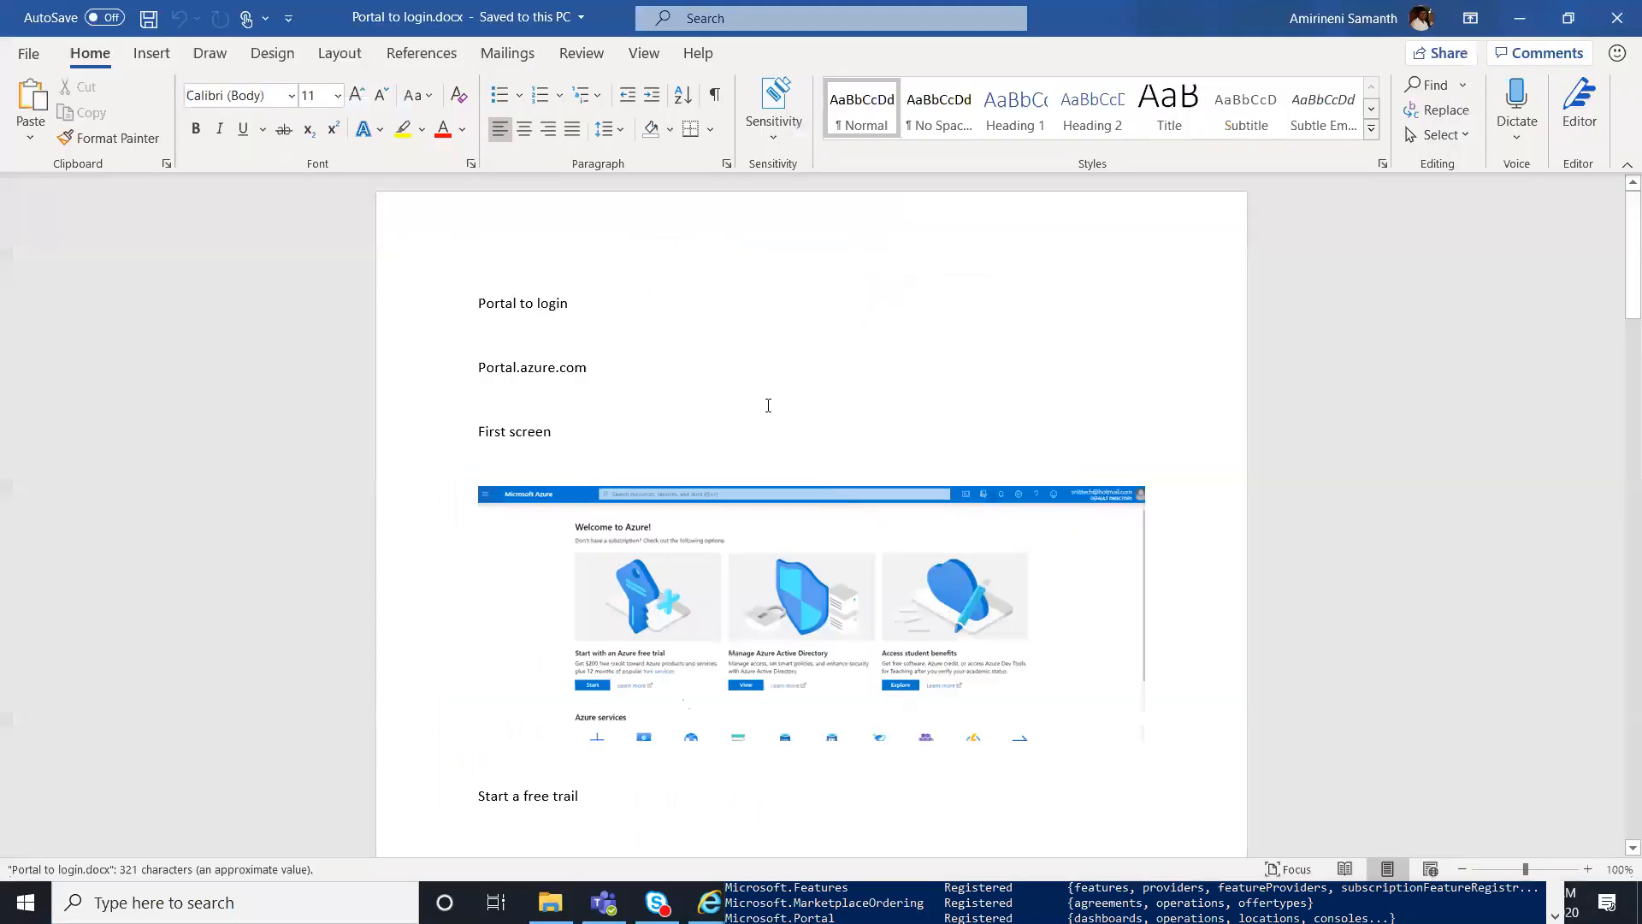
- Add the heading line "Day 2 :-" below "Start a free trail", leaving blank lines around it
scroll(660, 455, down, 6)
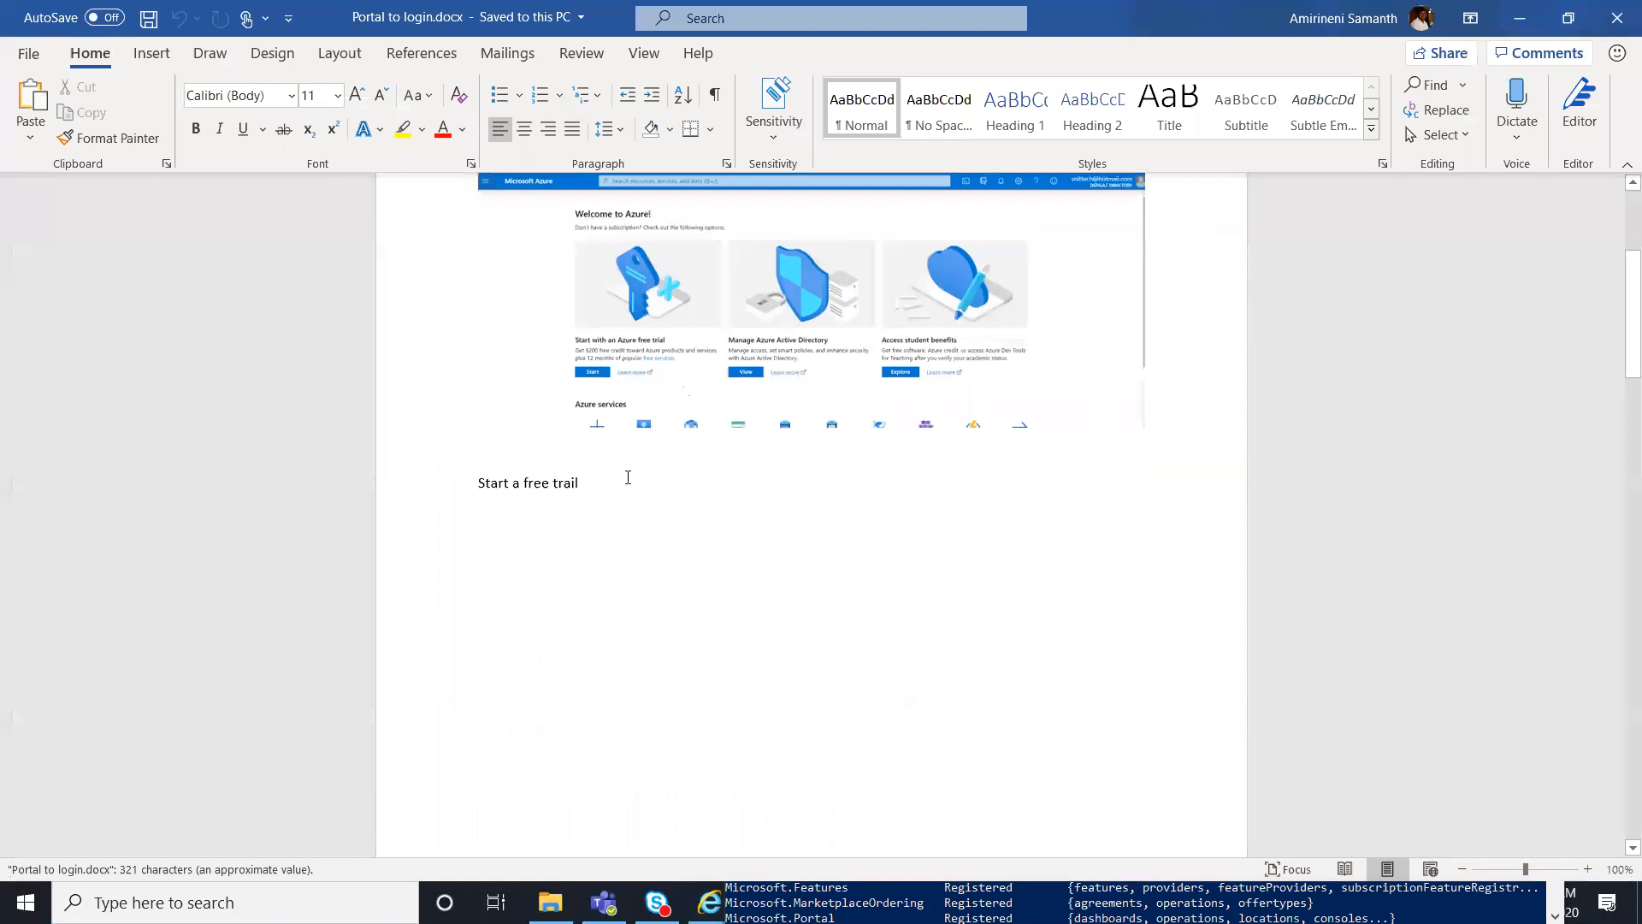
key(Return)
key(Return)
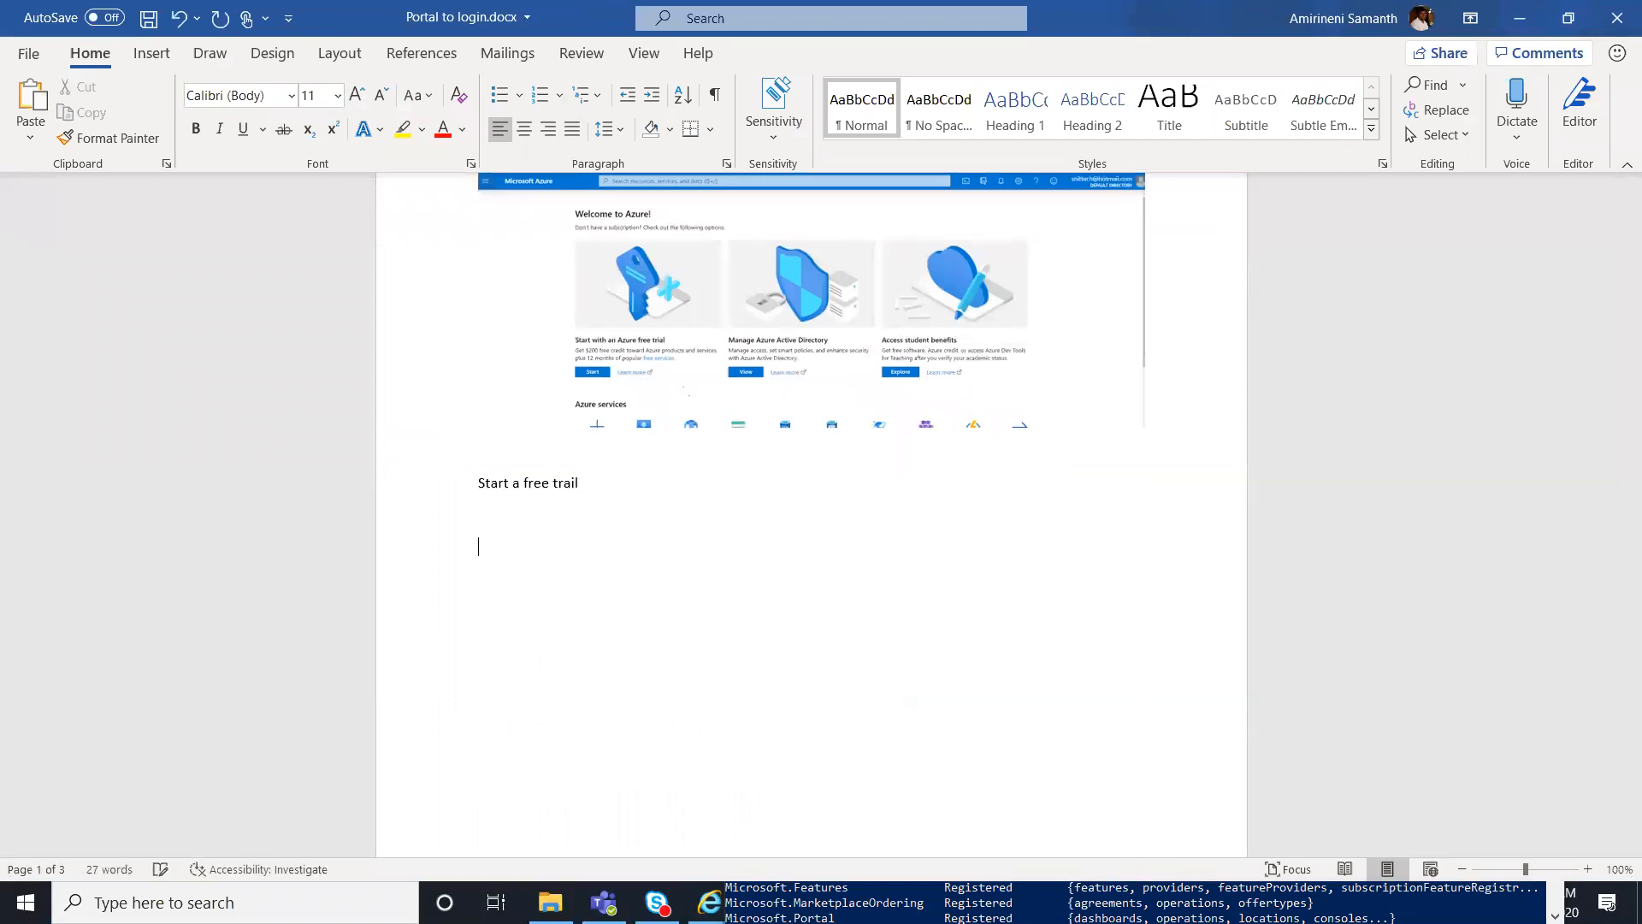
text(Day 2 :)
key(Return)
key(Return)
- Below the Day 2 heading, write "Create a new Azure active directory and start creating users and invite guest user and check the access from your subscriptions."
text(Create a new Azure active direcot)
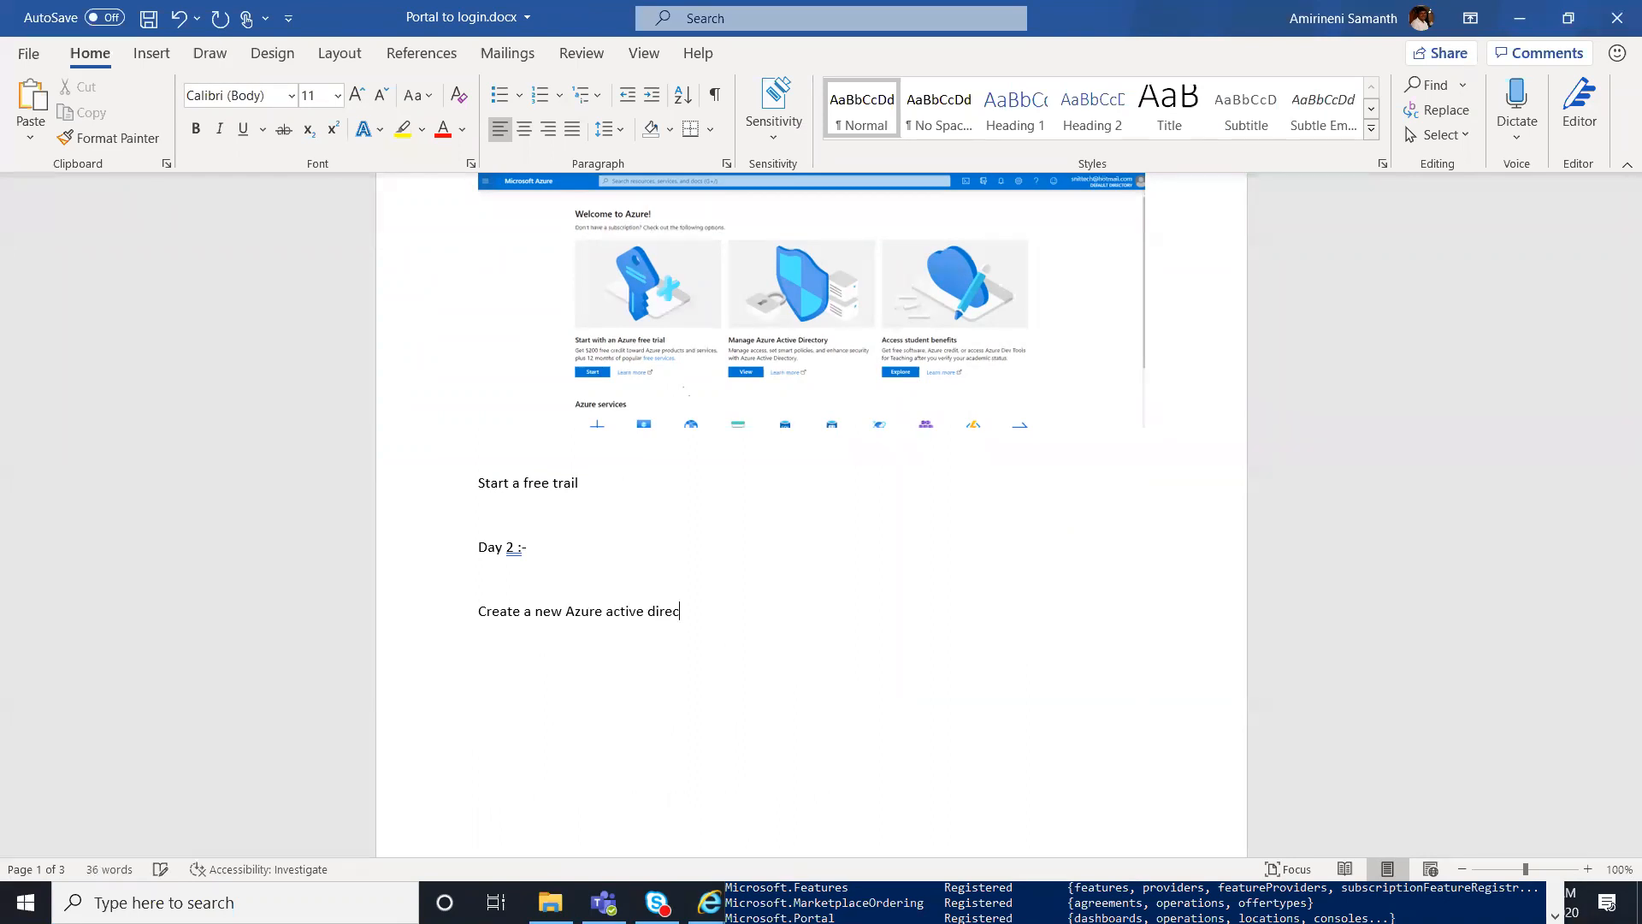
key(BackSpace)
text(to)
key(BackSpace)
key(BackSpace)
key(BackSpace)
text(tory and start creating users and invite guest user and check the access from your subsc)
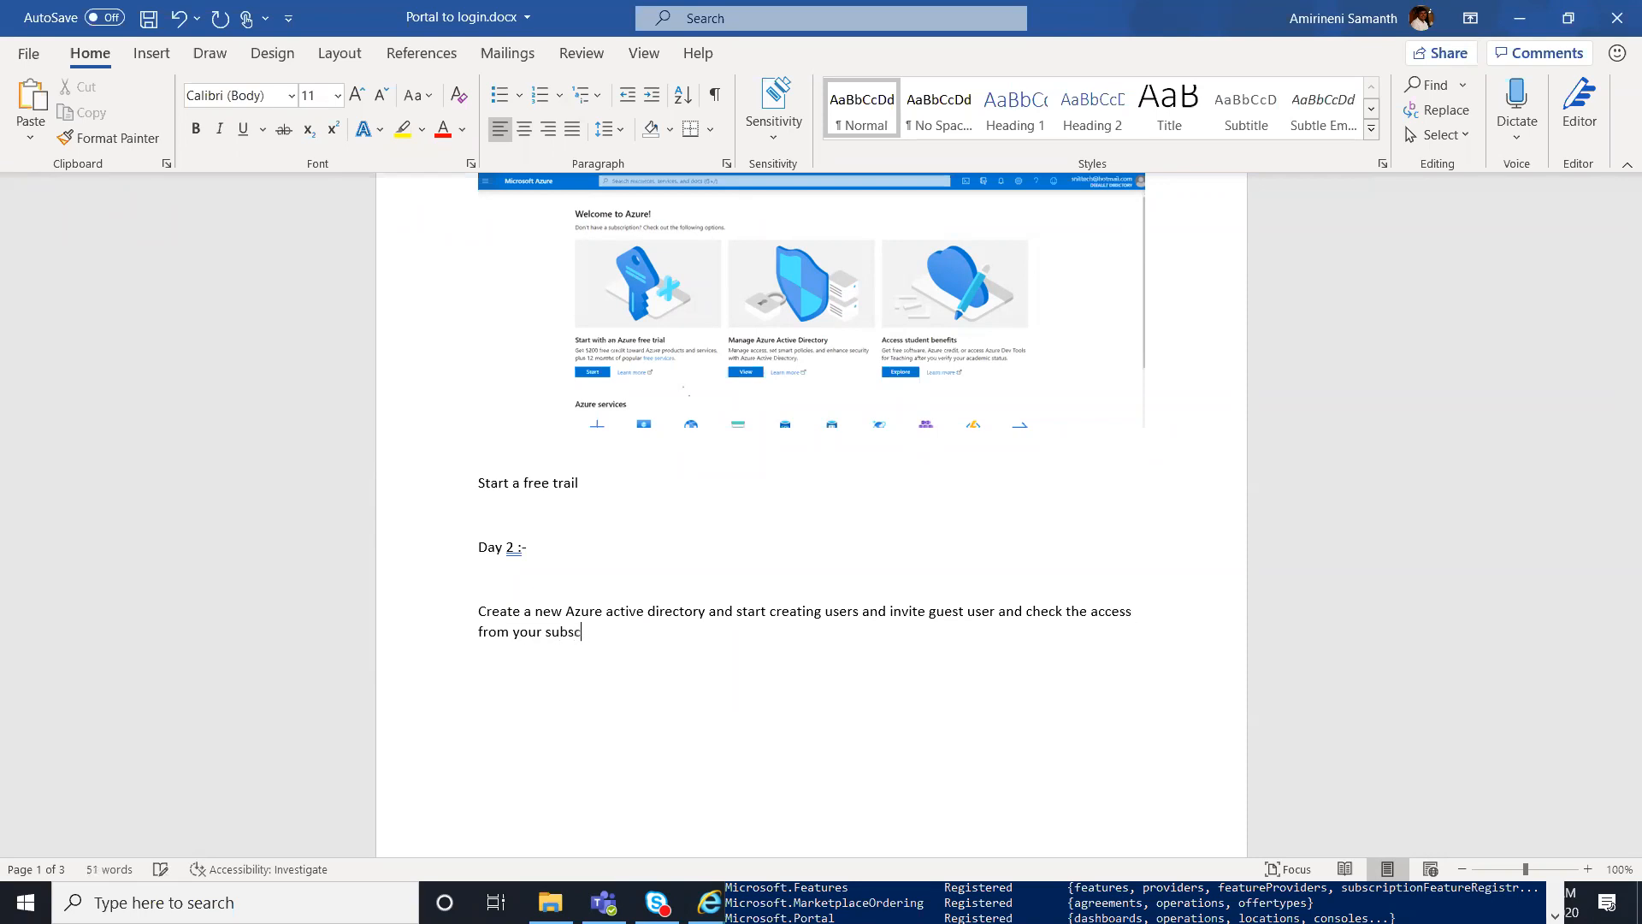
text(rirptions .)
key(Return)
key(Return)
right_click(597, 637)
click(704, 352)
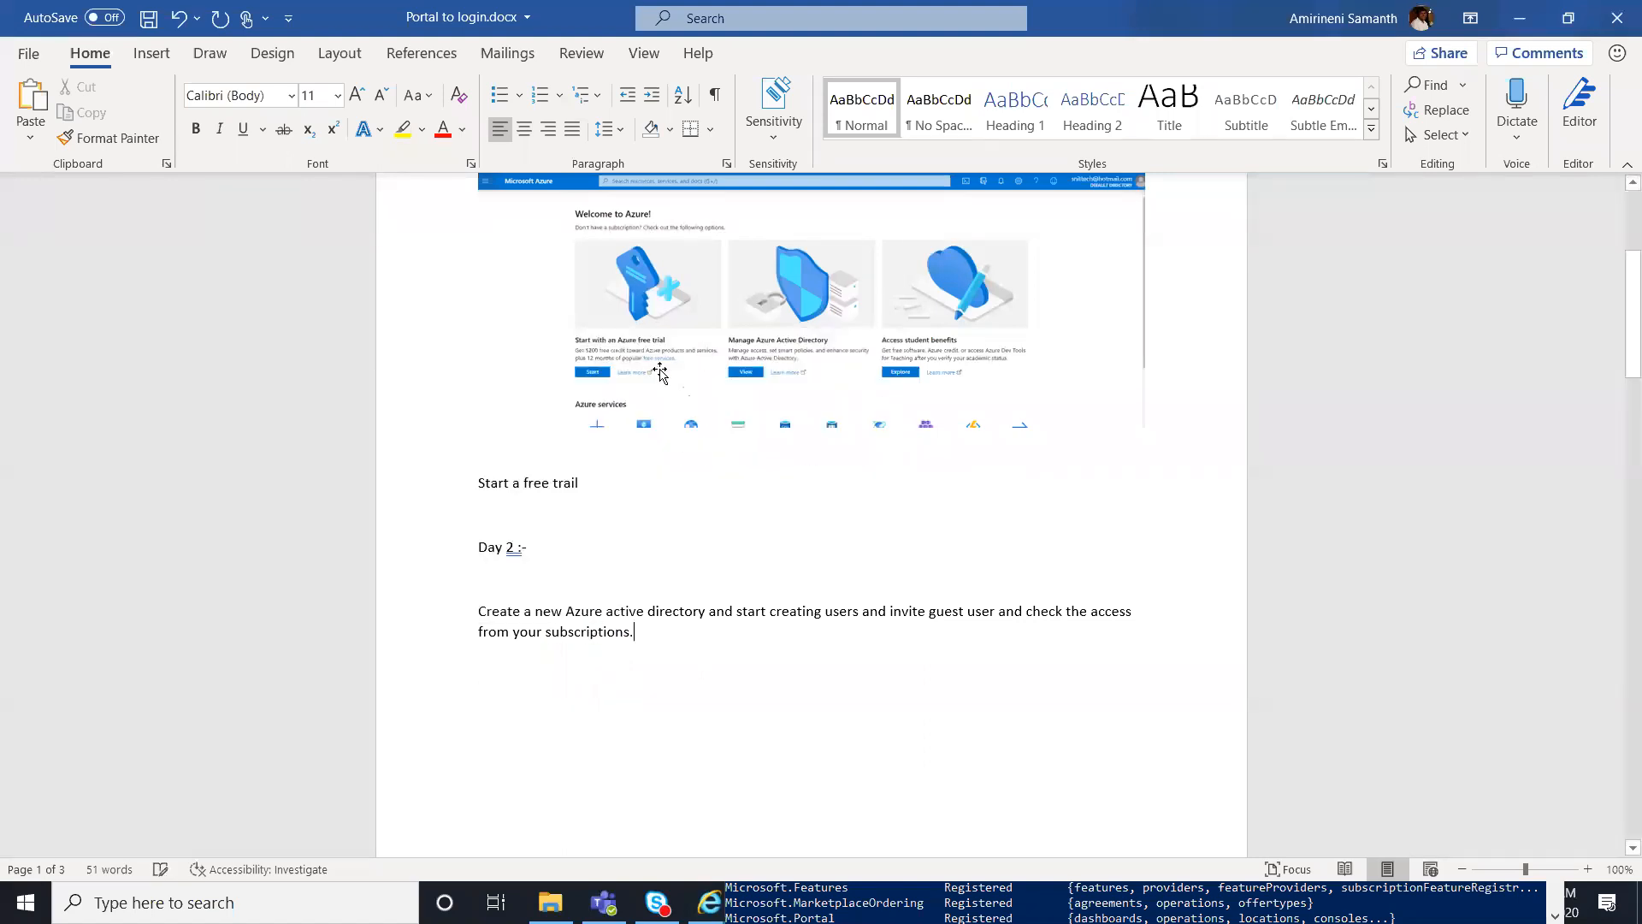
- Add a second task paragraph reading "Start assigning permissions to users and groups and assign global administrator permission to atleast one user."
key(Down)
key(Down)
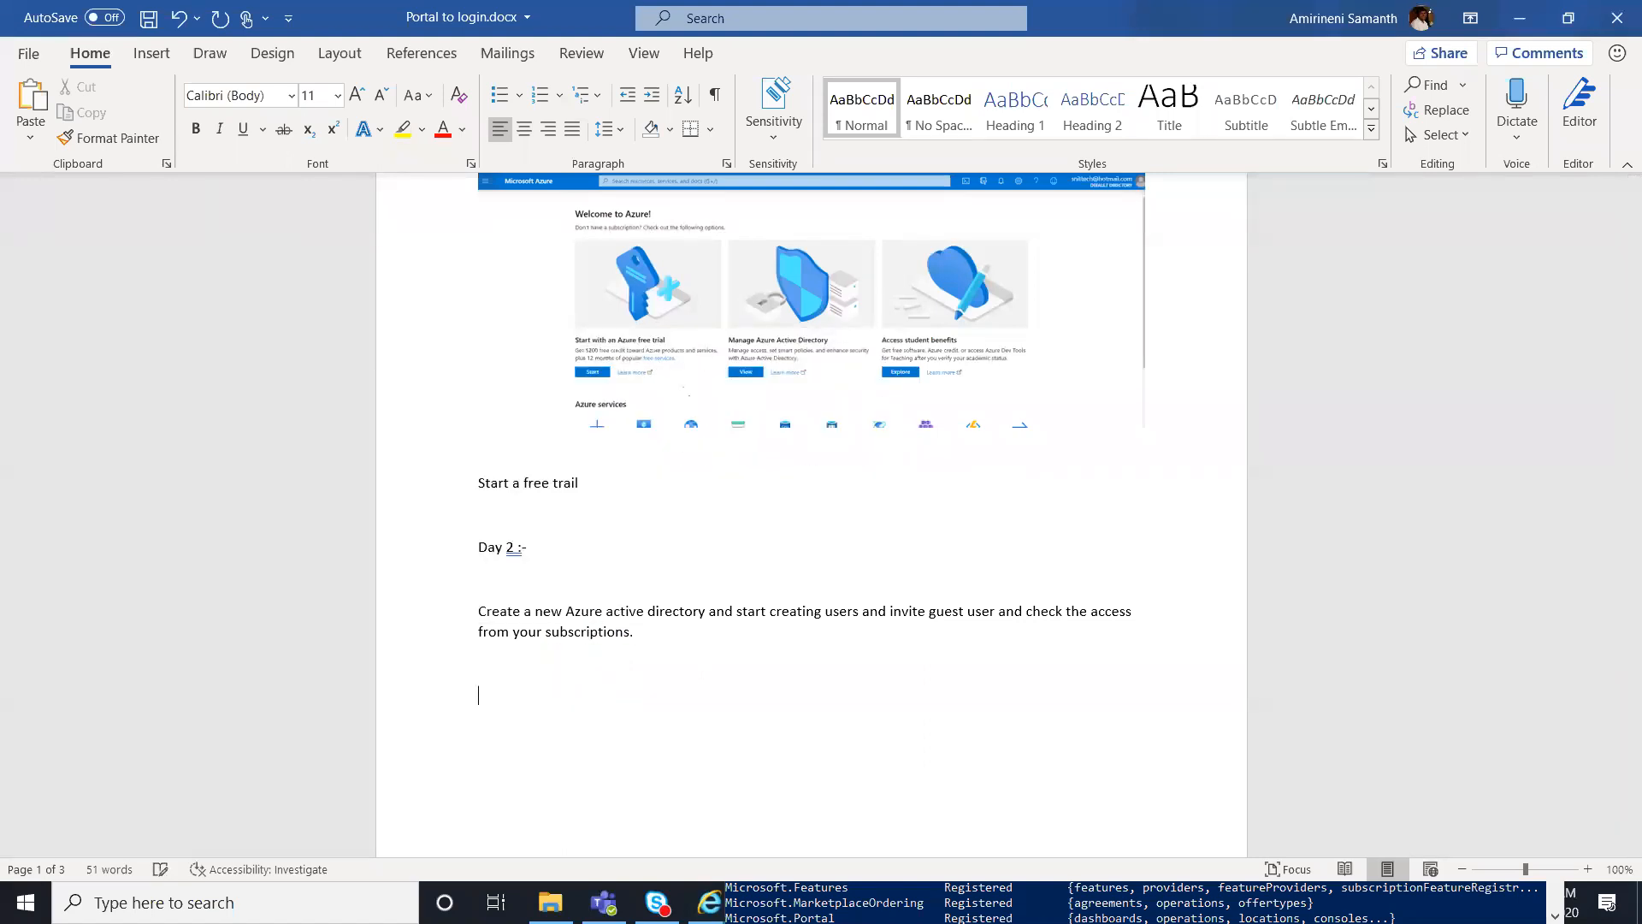
text(Start assigning permissions to user)
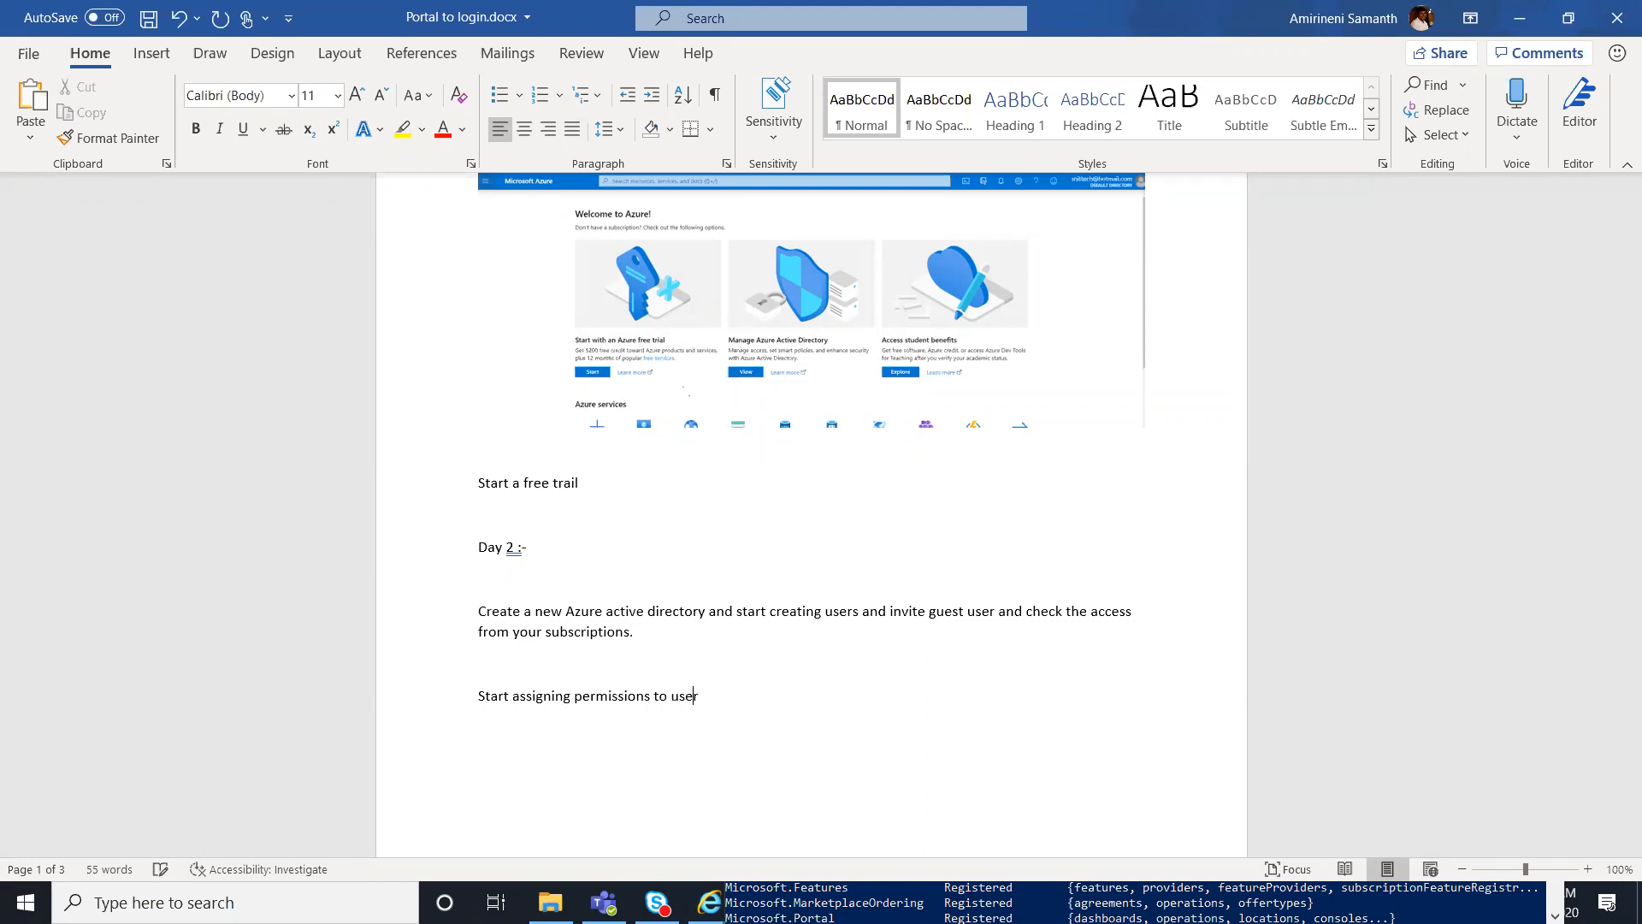
text(s and groups and assign global admi)
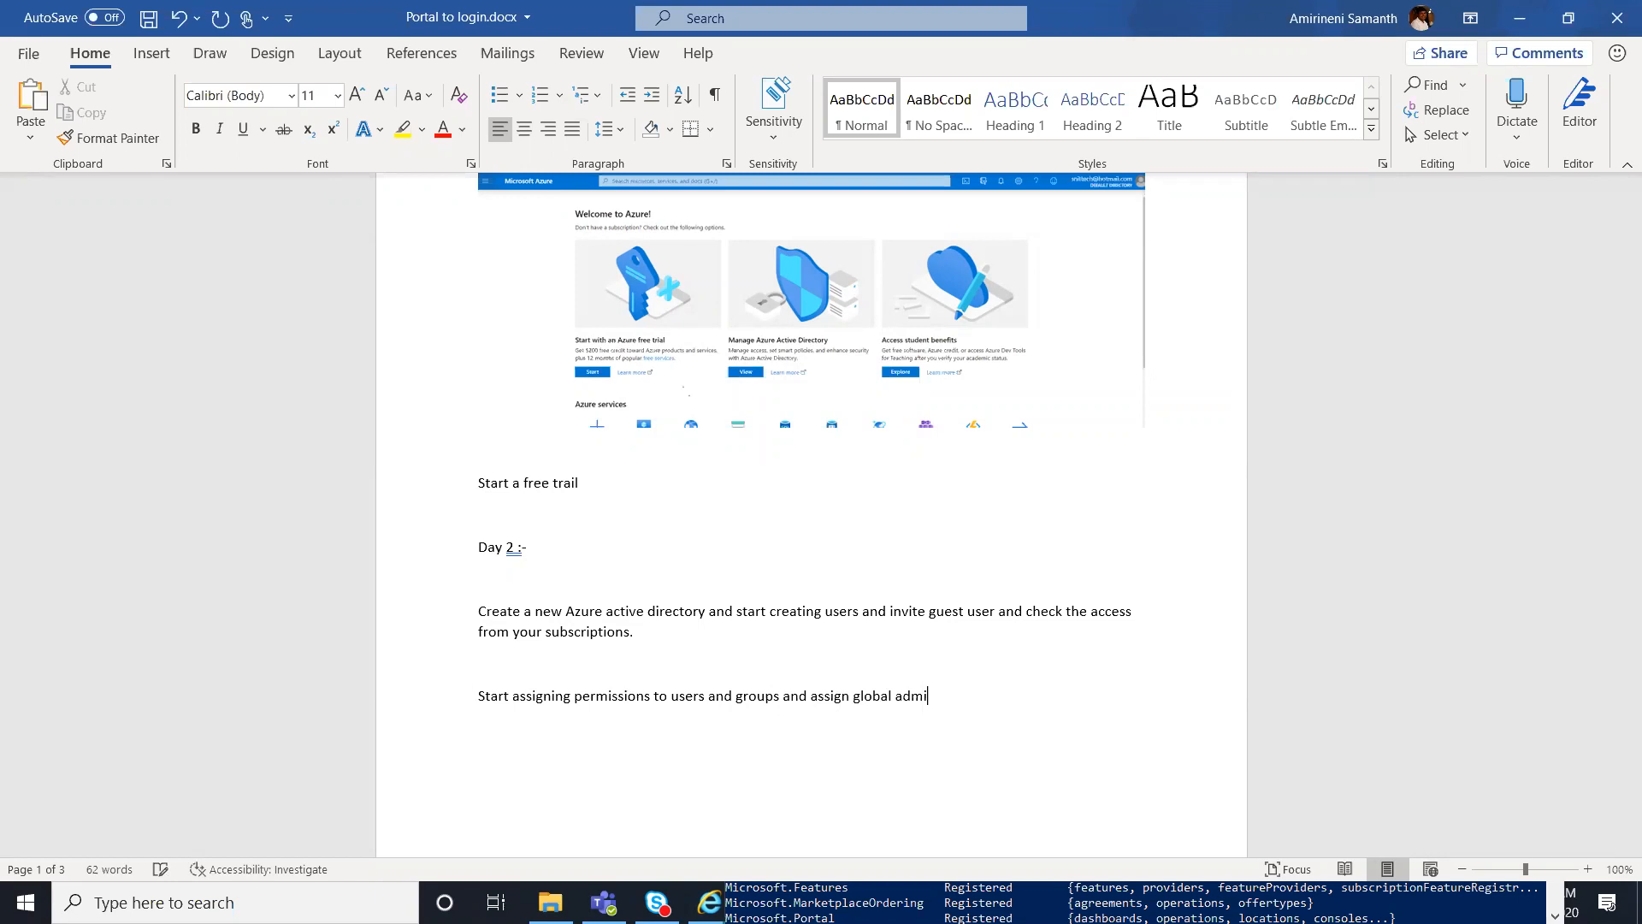
text(nistrator permission to atleast o)
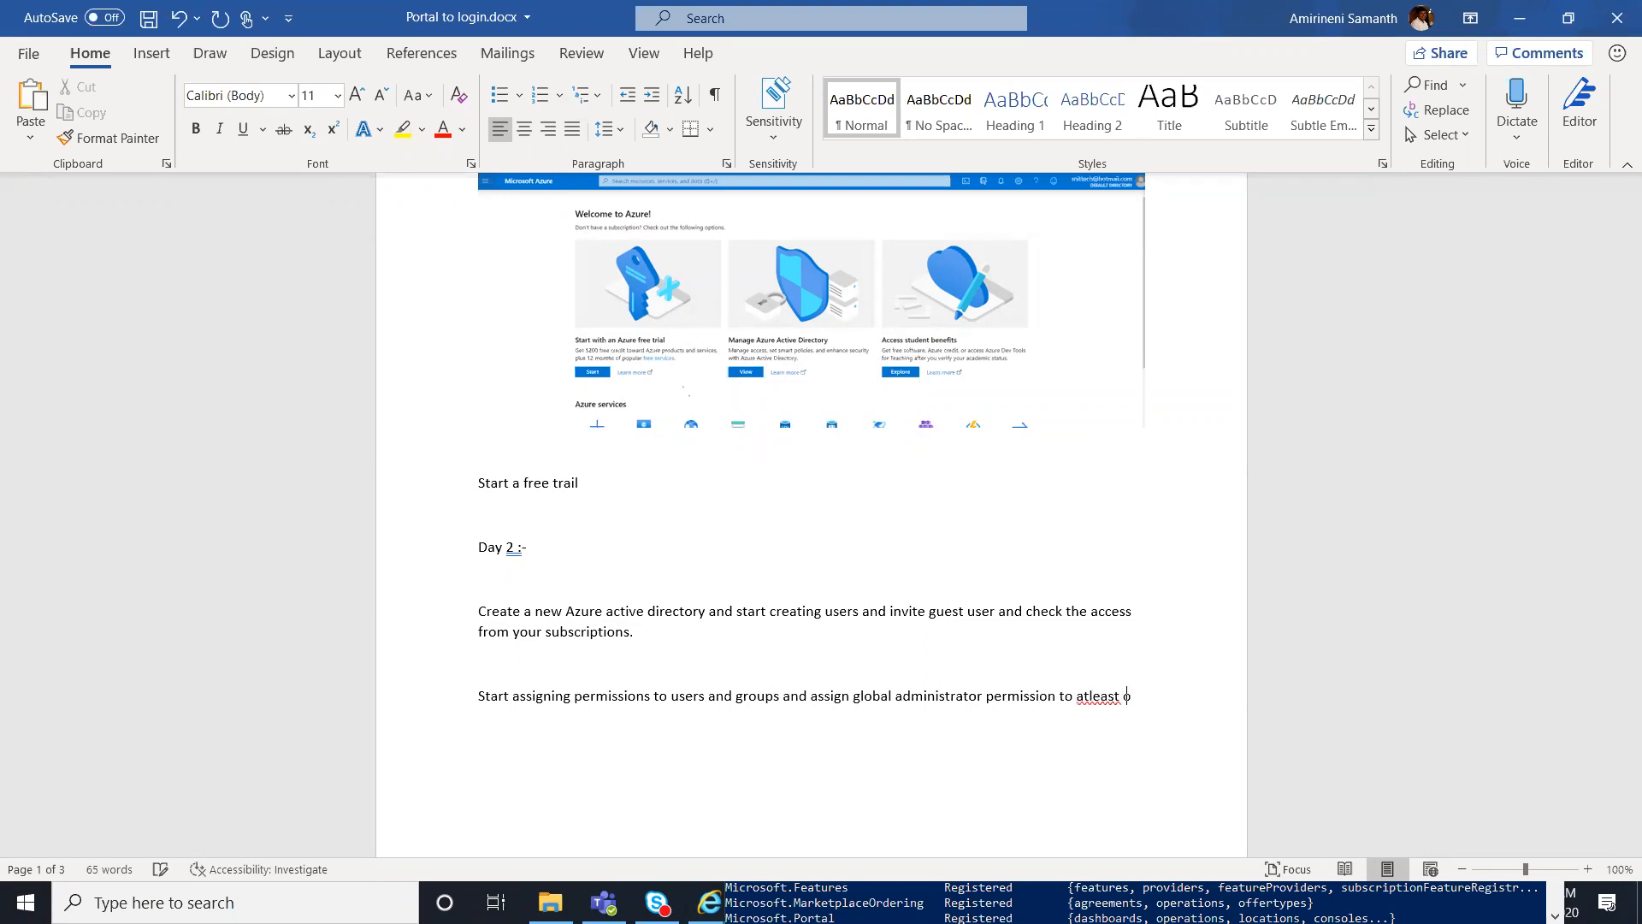
text(ne user.)
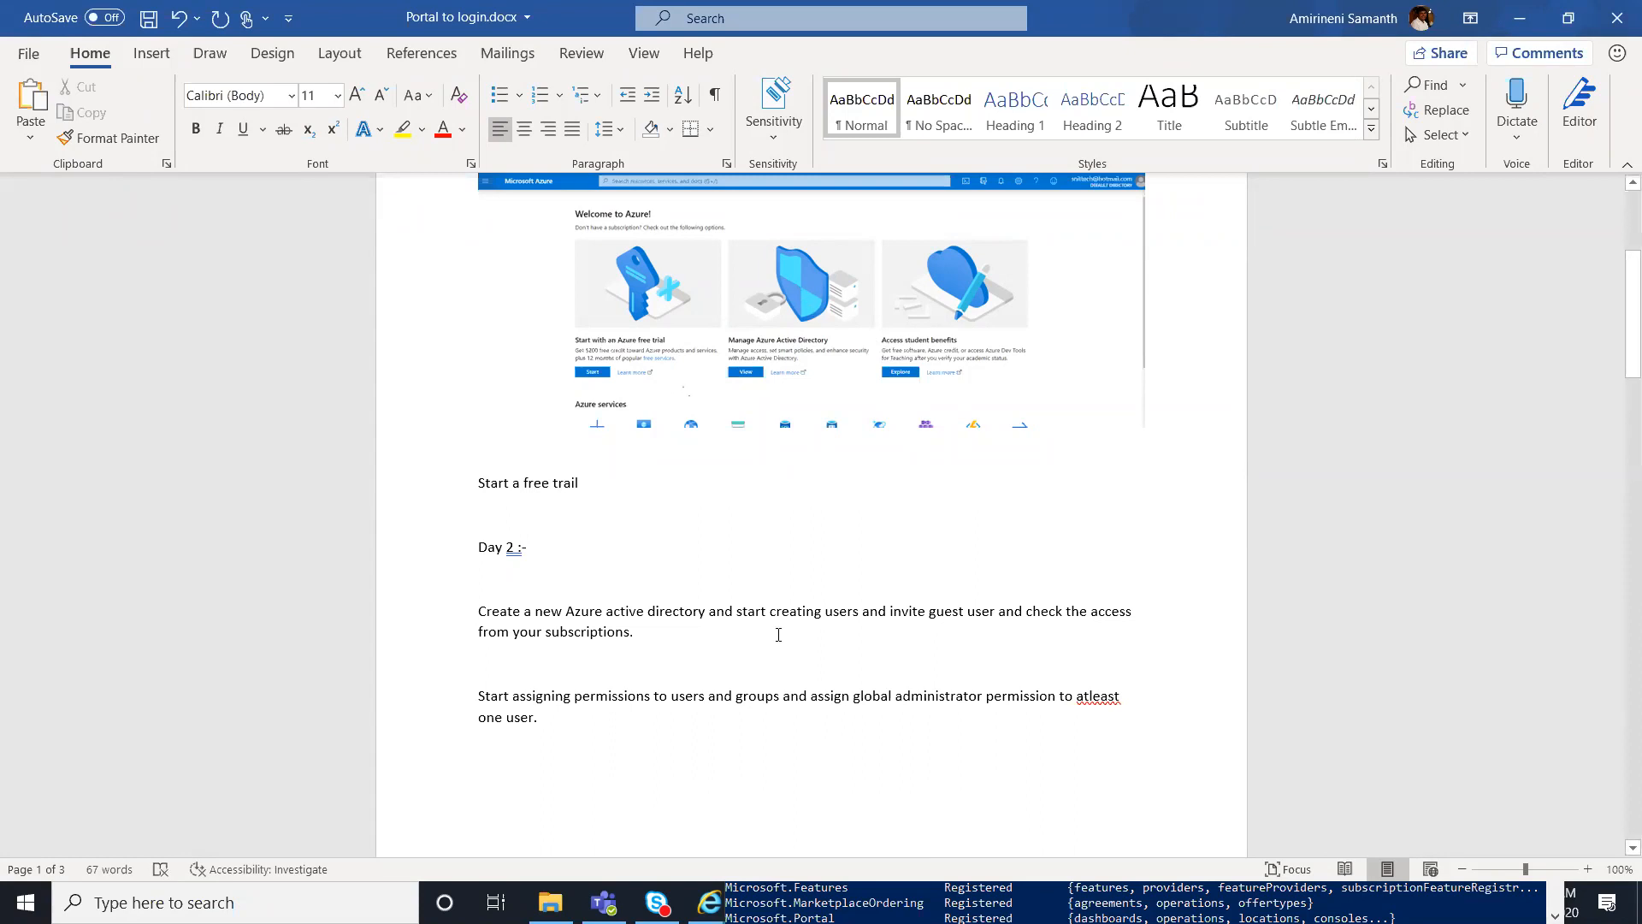
- Switch back to the Azure portal and return to the snit directory's overview page
click(1519, 18)
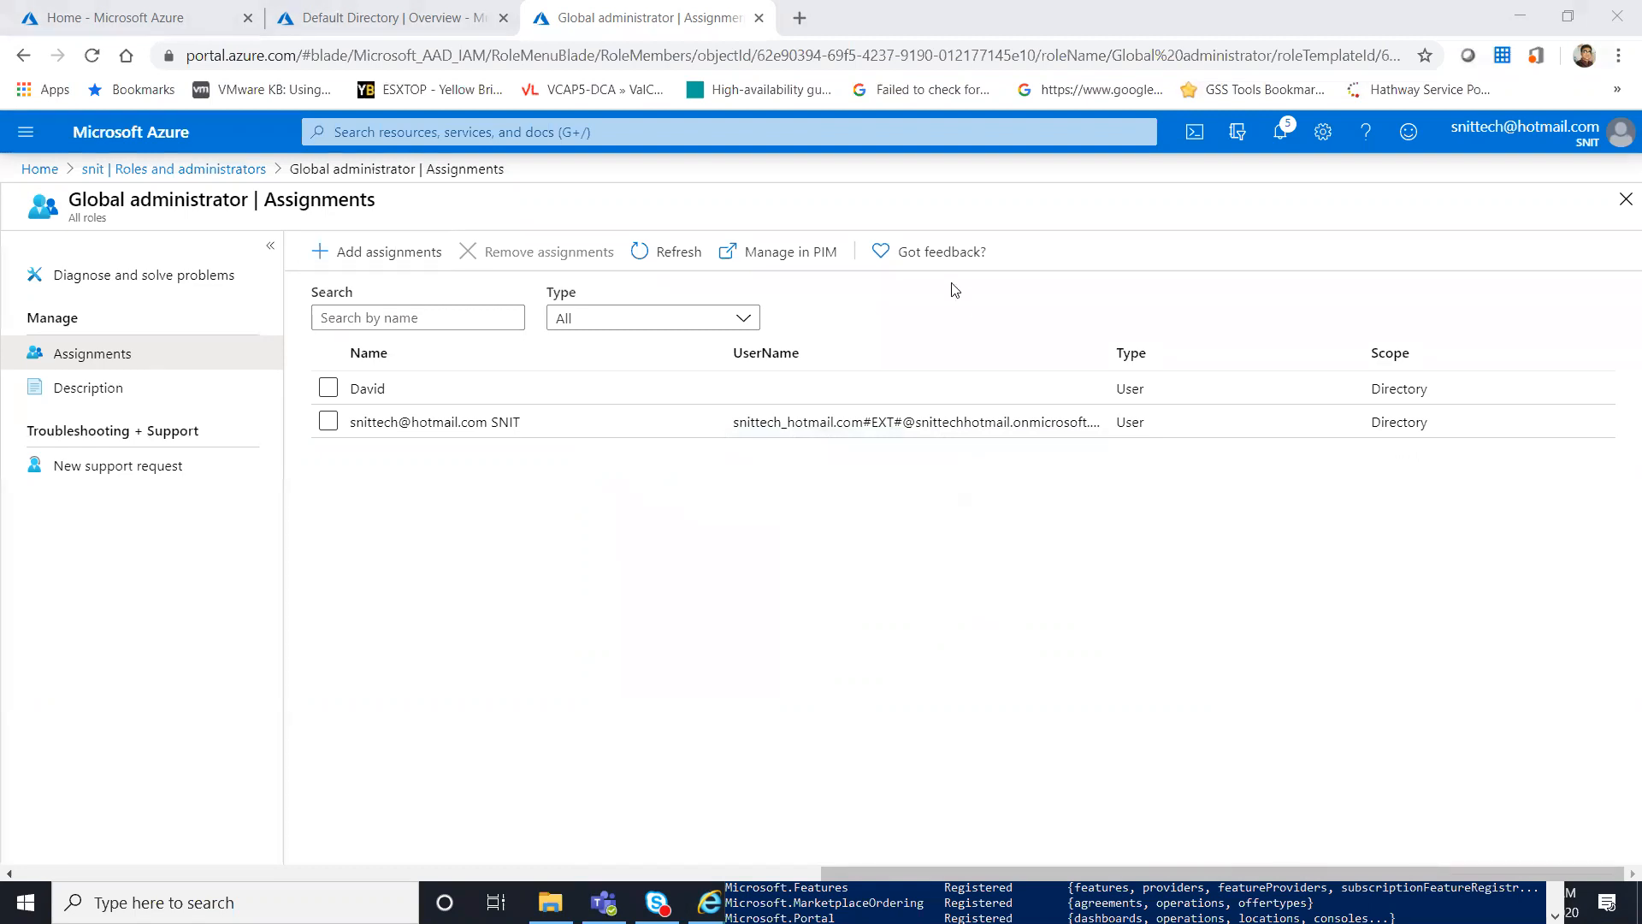
click(188, 163)
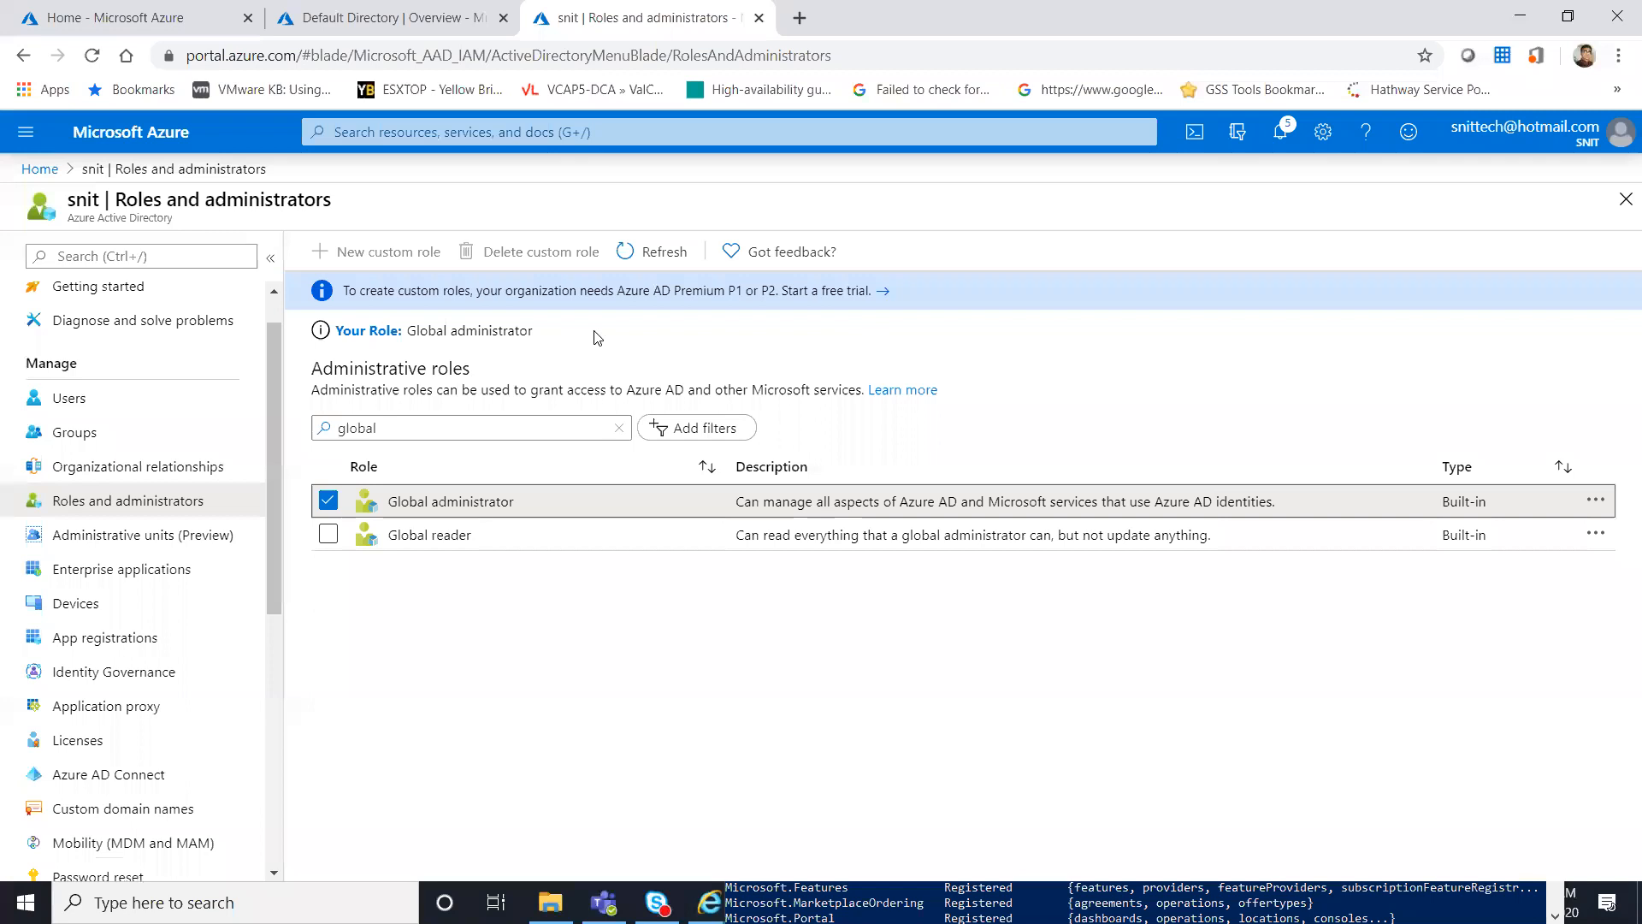
scroll(94, 312, up, 1)
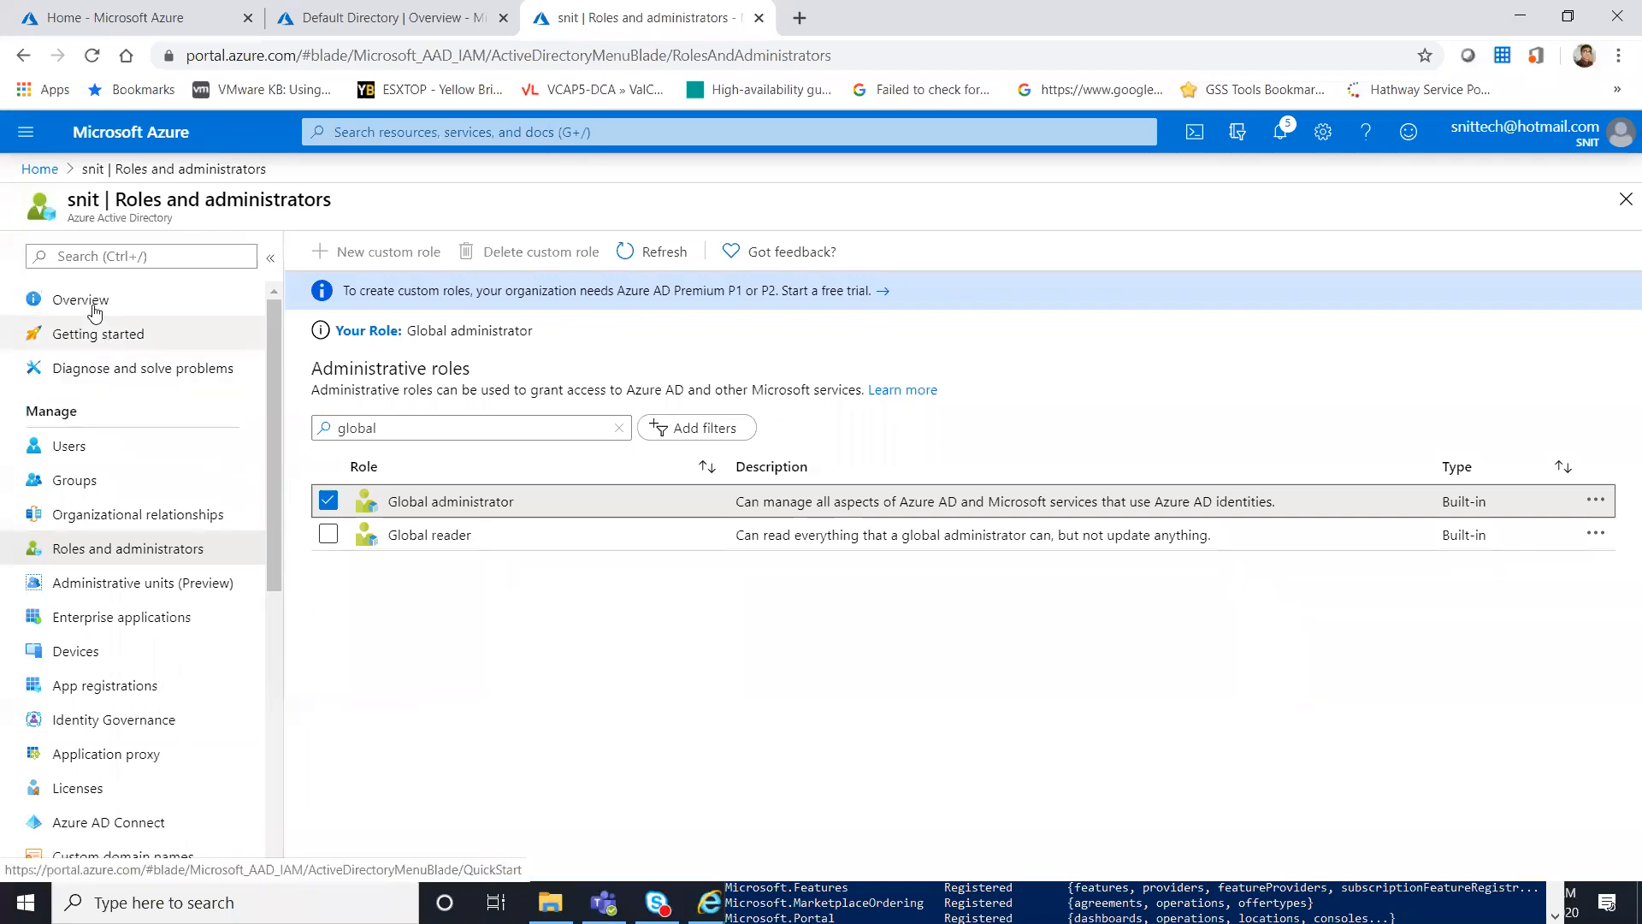
click(95, 299)
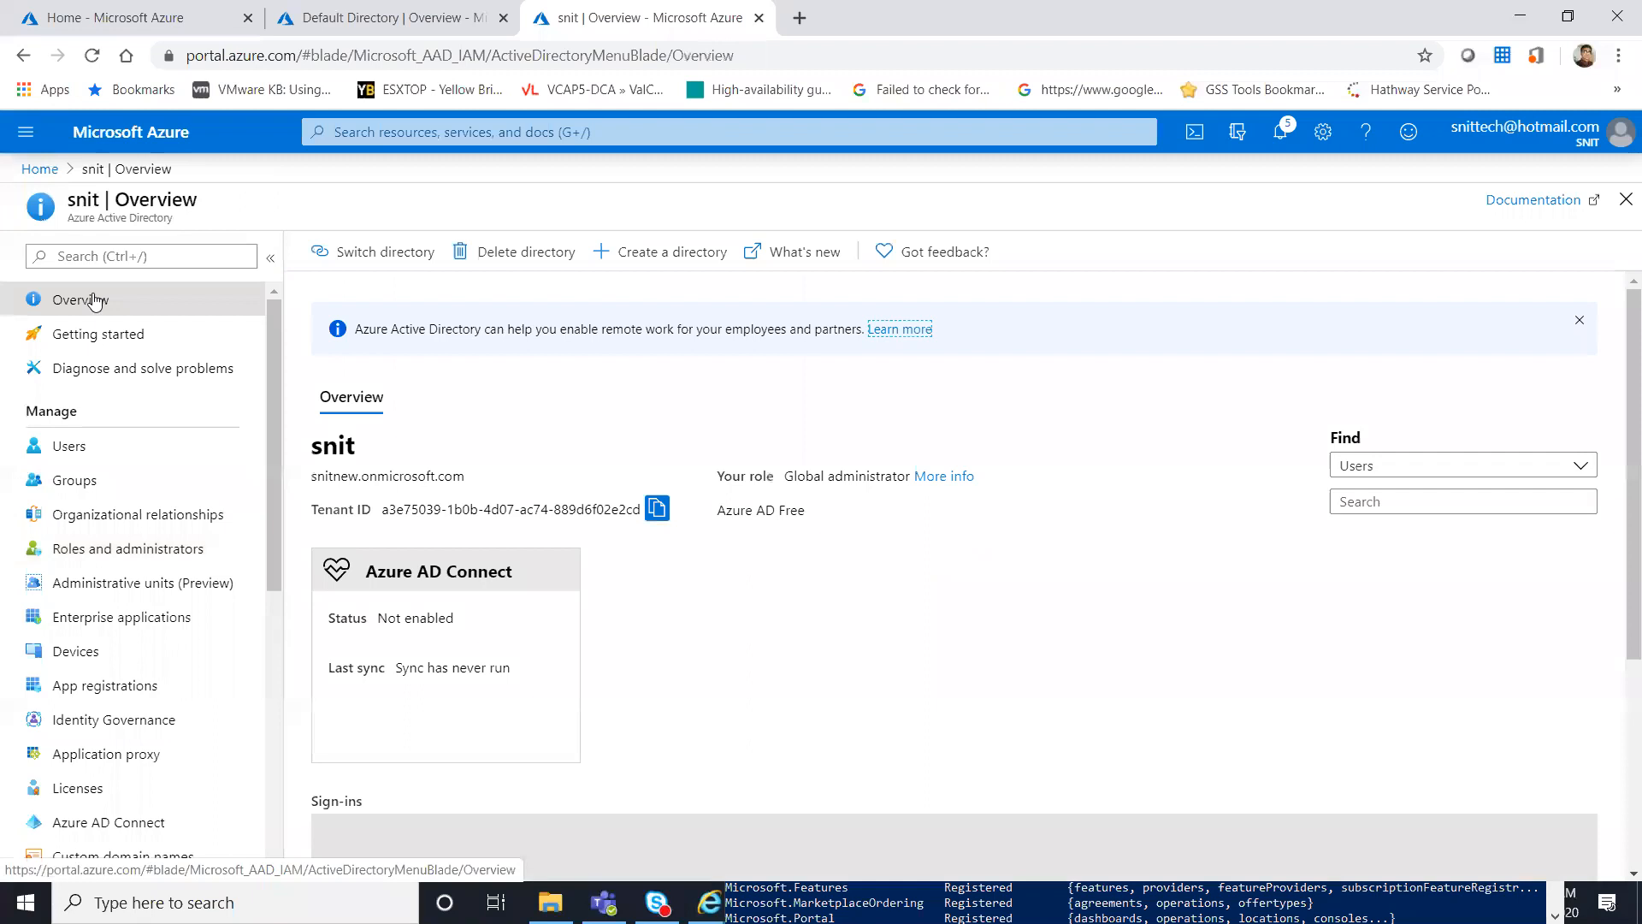